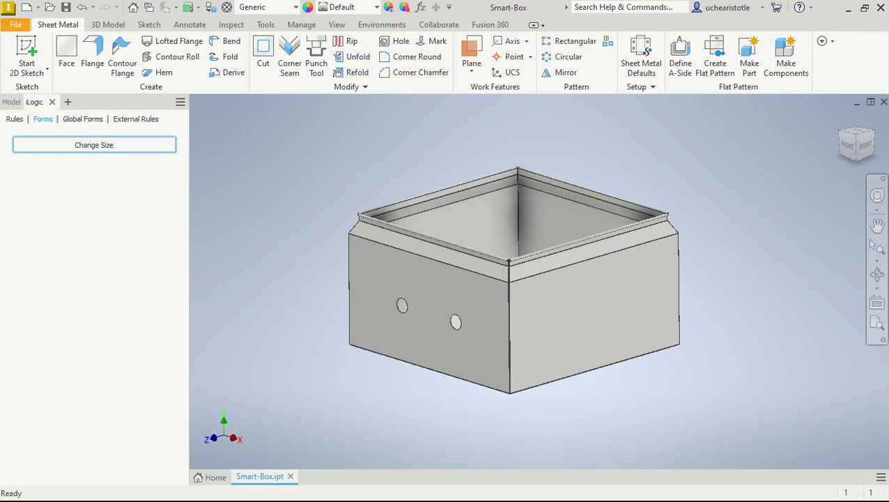
# Examine the finished sheet metal box and the holes in its front face.
pyautogui.keyDown('shift'); pyautogui.moveTo(429, 328); pyautogui.dragTo(487, 365, button='middle'); pyautogui.keyUp('shift')
pyautogui.scroll(3, 428, 348)
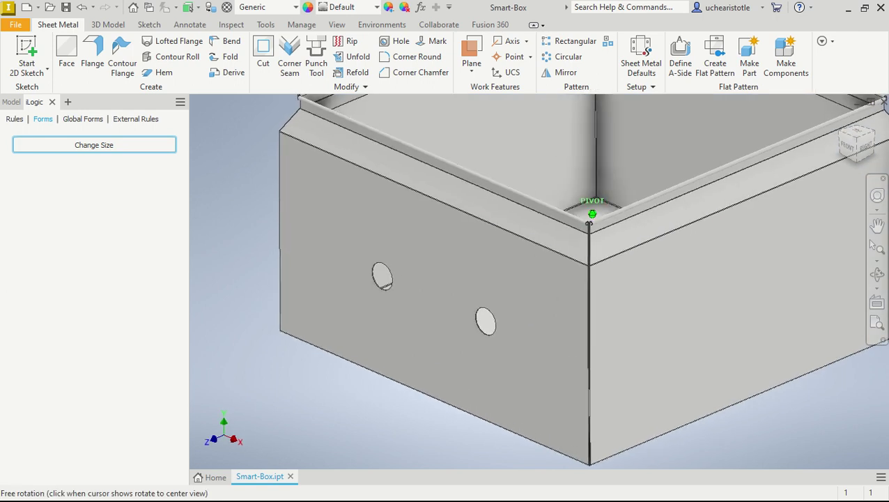
pyautogui.press('Home')
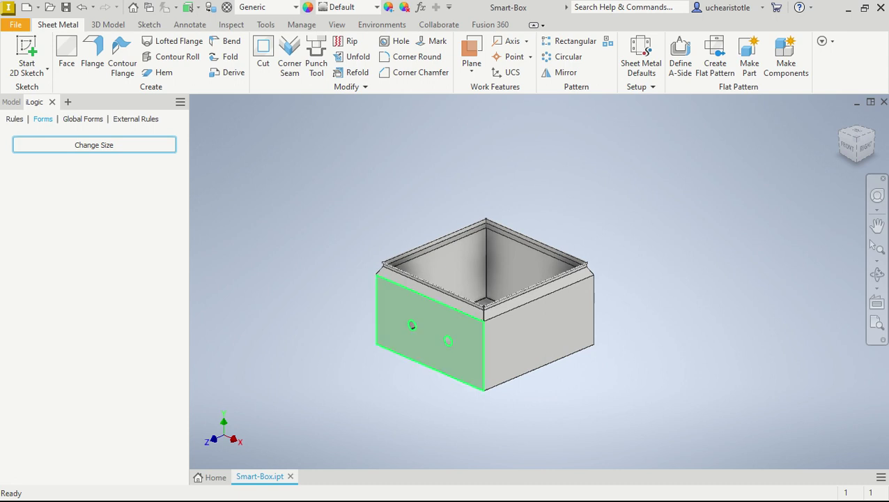
pyautogui.scroll(5, 411, 325)
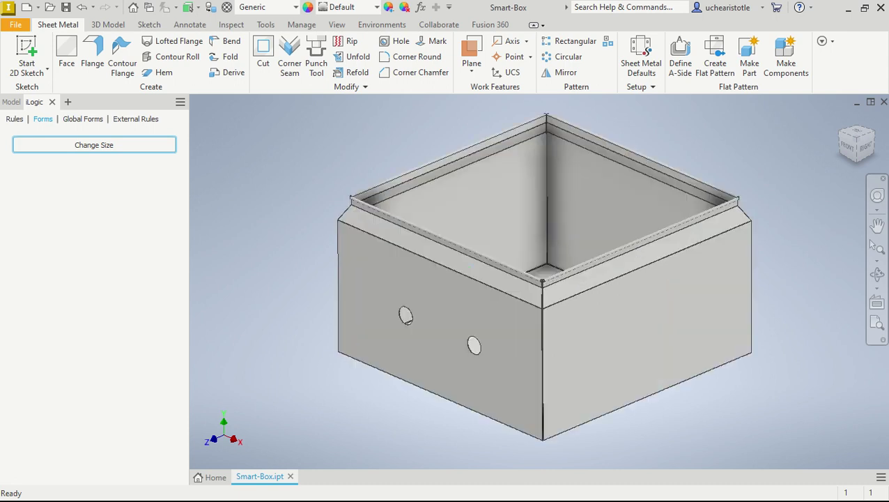
pyautogui.scroll(-3, 416, 333)
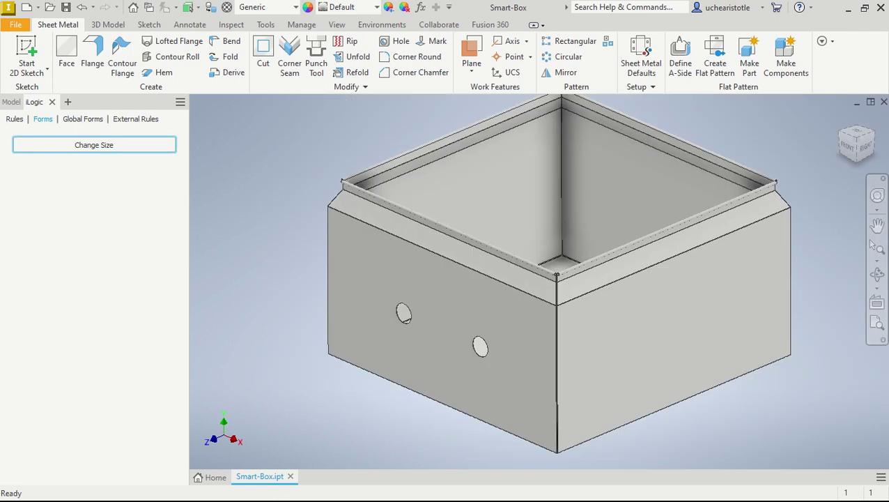
pyautogui.moveTo(416, 333)
pyautogui.keyDown('shift'); pyautogui.mouseDown(button='middle')
pyautogui.moveTo(457, 337)
pyautogui.moveTo(419, 337)
pyautogui.mouseUp(button='middle'); pyautogui.keyUp('shift')
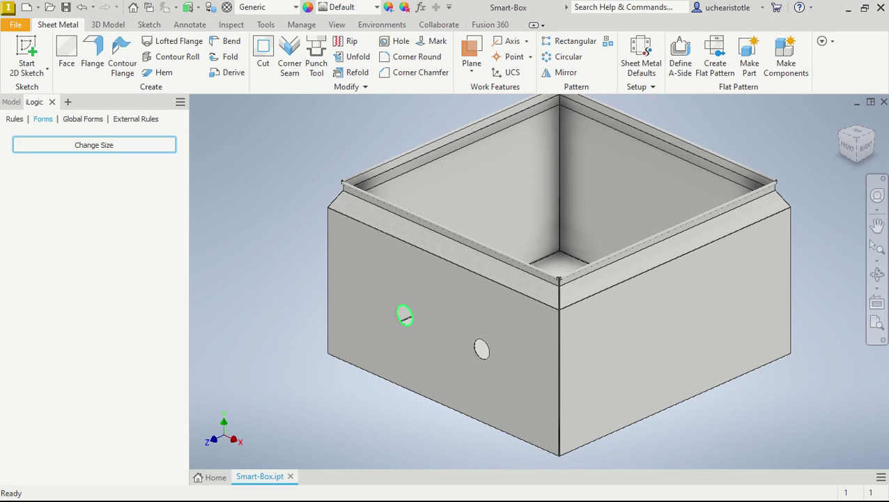
pyautogui.moveTo(404, 318)
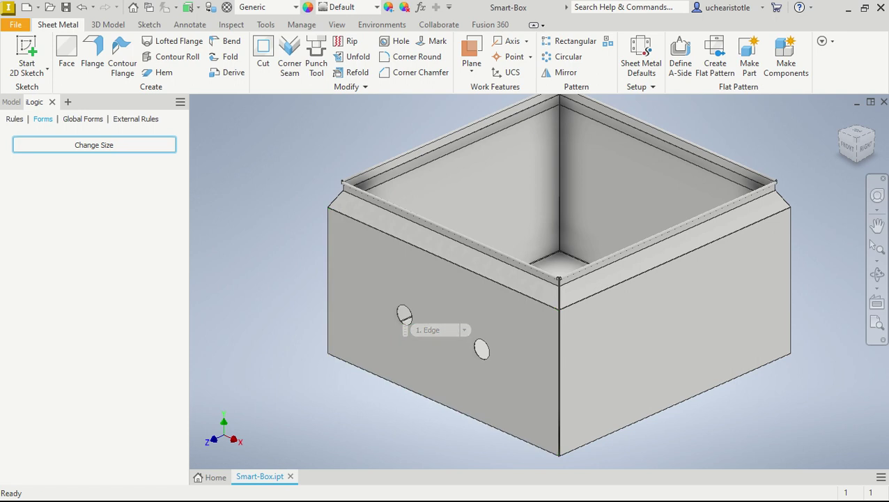
# Set the box width to 36 in with the Change Size form.
pyautogui.click(94, 144)
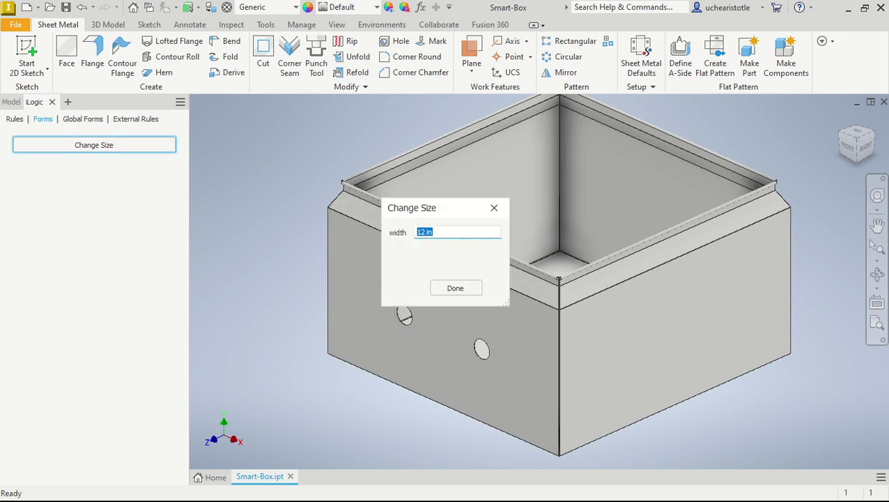
pyautogui.doubleClick(422, 232)
pyautogui.write('36')
pyautogui.press('Return')
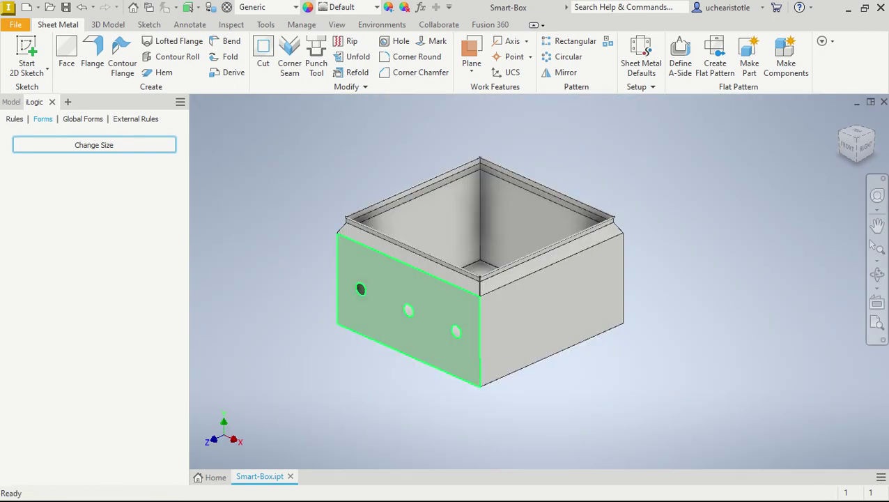
# Set the box width to 13 in with the Change Size form.
pyautogui.keyDown('shift'); pyautogui.moveTo(397, 317); pyautogui.dragTo(476, 259, button='middle'); pyautogui.keyUp('shift')
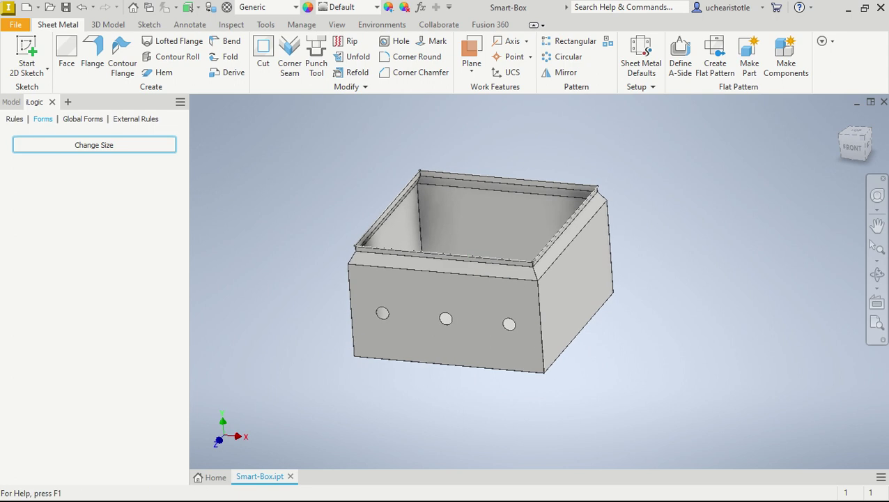
pyautogui.click(93, 144)
pyautogui.moveTo(425, 232); pyautogui.dragTo(417, 232)
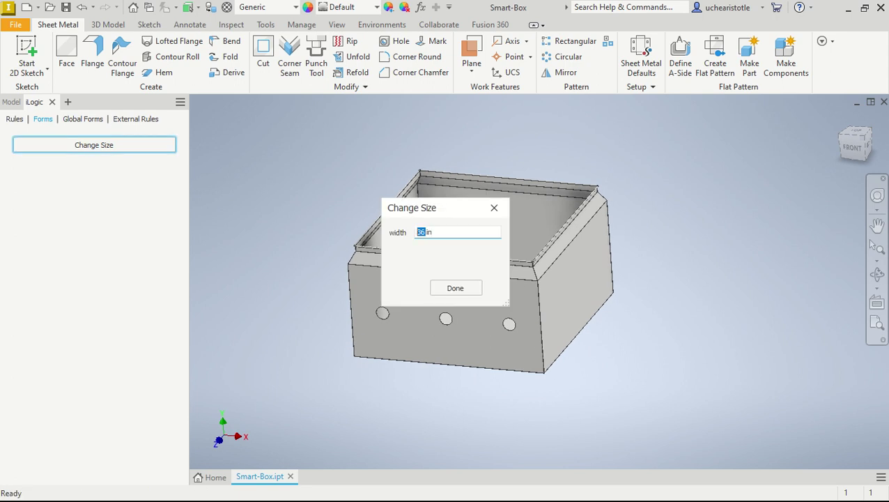
pyautogui.write('13')
pyautogui.press('Return')
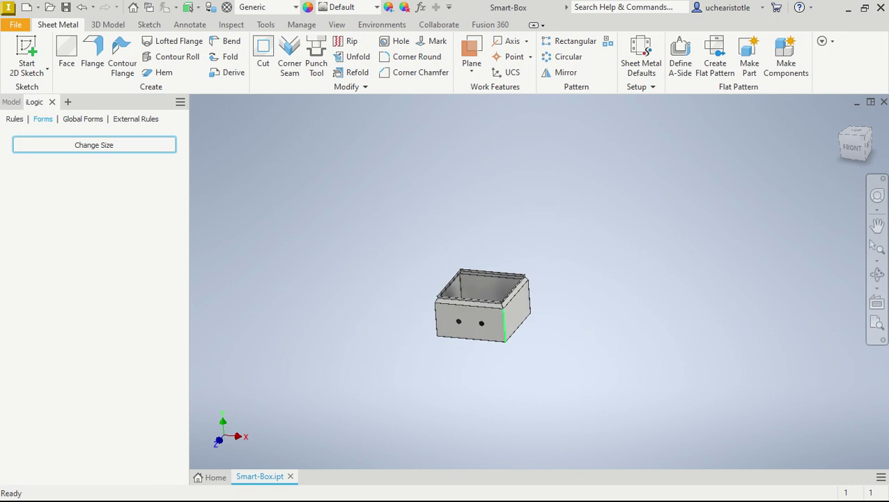
# Set the box width to 10 in with the Change Size form and inspect the front face's hole layout.
pyautogui.keyDown('shift'); pyautogui.moveTo(446, 314); pyautogui.dragTo(474, 313, button='middle'); pyautogui.keyUp('shift')
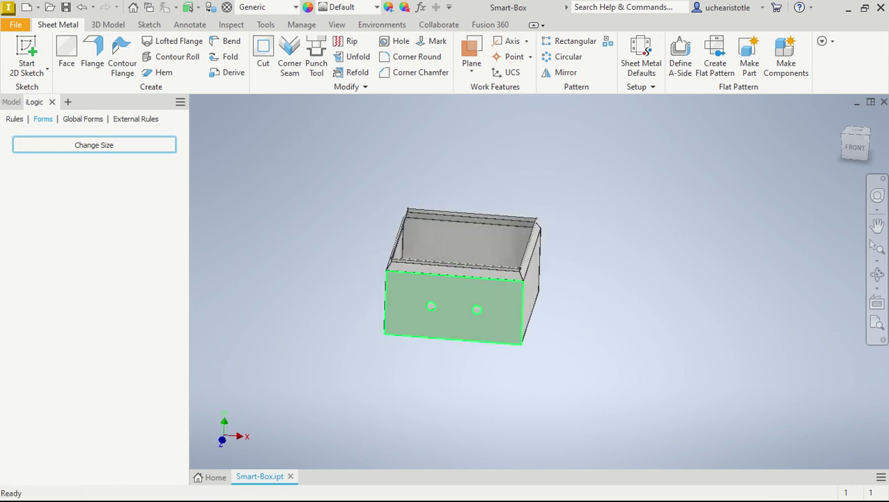
pyautogui.press('Return')
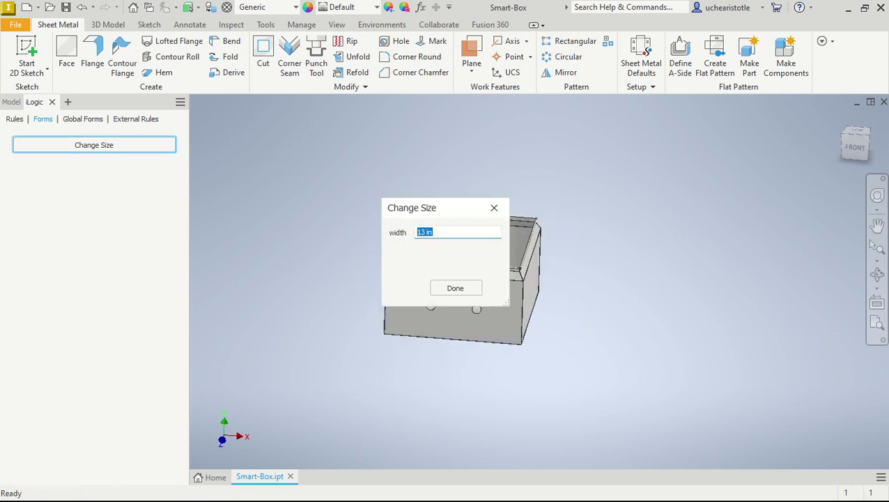
pyautogui.press('Home')
pyautogui.hotkey('shift', 'Right')
pyautogui.hotkey('shift', 'Right')
pyautogui.write('10')
pyautogui.click(455, 288)
pyautogui.scroll(5, 454, 309)
pyautogui.keyDown('shift'); pyautogui.moveTo(449, 313); pyautogui.dragTo(407, 296, button='middle'); pyautogui.keyUp('shift')
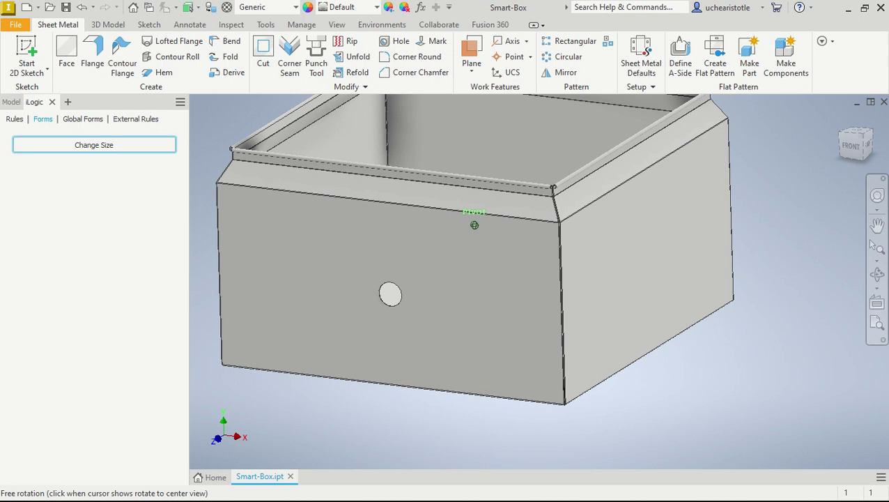
pyautogui.scroll(-3, 410, 297)
pyautogui.moveTo(458, 254)
pyautogui.keyDown('shift'); pyautogui.mouseDown(button='middle')
pyautogui.moveTo(512, 252)
pyautogui.moveTo(452, 261)
pyautogui.mouseUp(button='middle'); pyautogui.keyUp('shift')
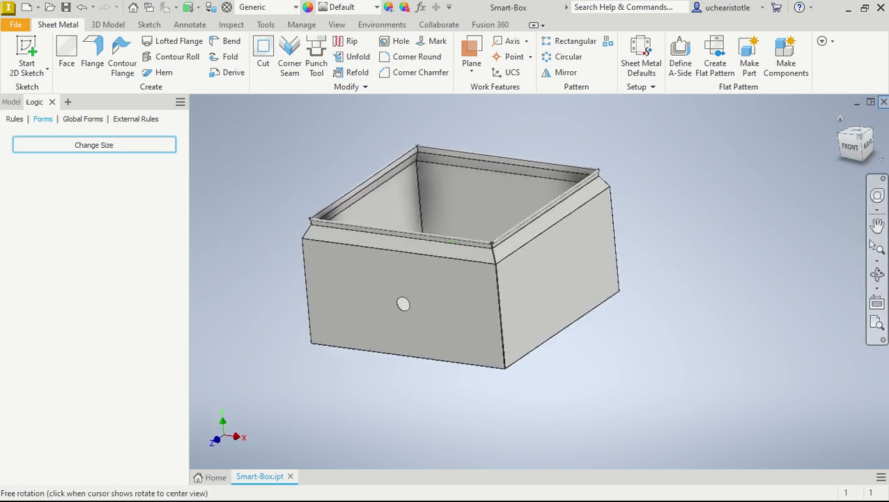
# Close the Smart-Box part and create a new part from the metric Sheet Metal (mm).ipt template.
pyautogui.click(884, 102)
pyautogui.click(410, 273)
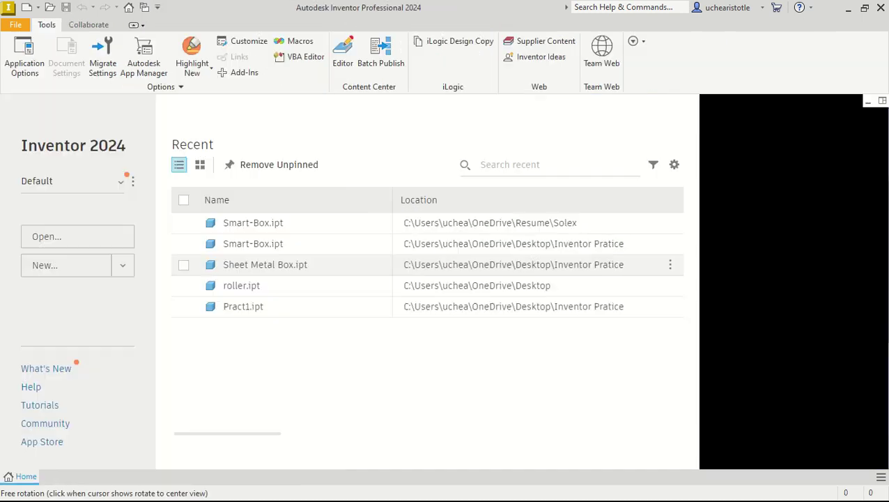
pyautogui.click(44, 265)
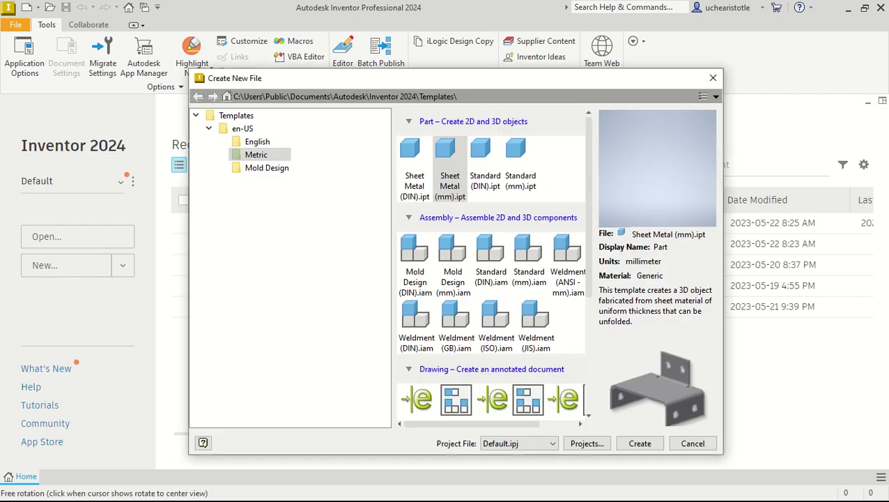
pyautogui.click(640, 443)
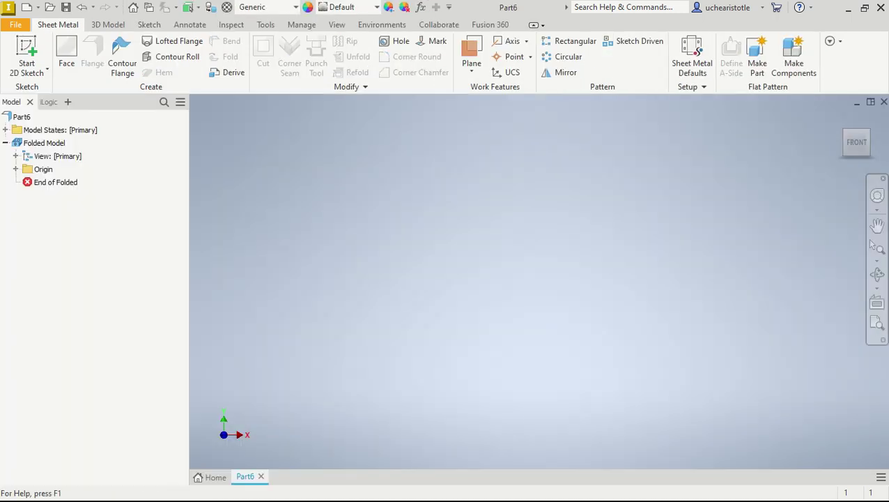
# Sketch a 12 in by 12 in center-point rectangle at the origin on the horizontal XZ plane.
pyautogui.click(26, 56)
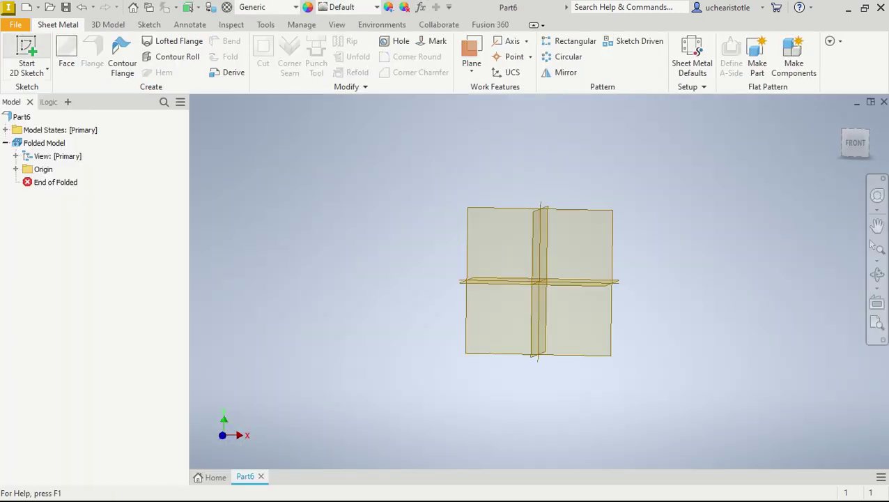
pyautogui.click(550, 312)
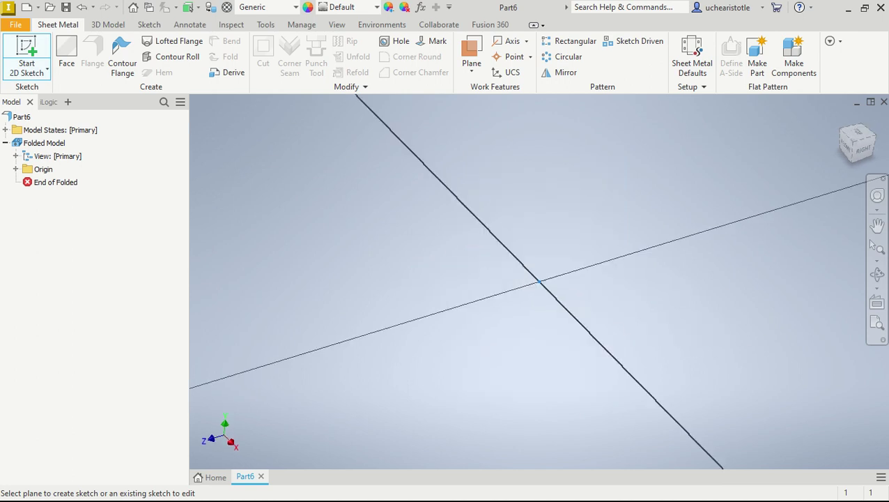
pyautogui.click(167, 52)
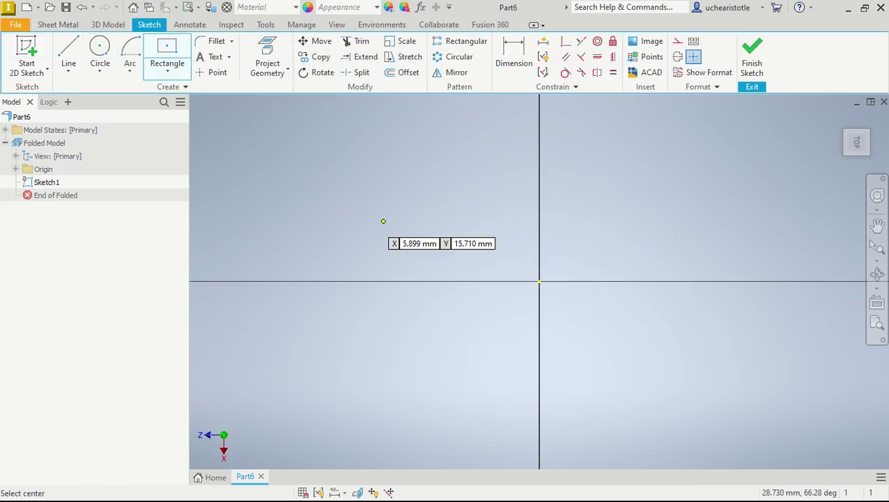
pyautogui.click(539, 281)
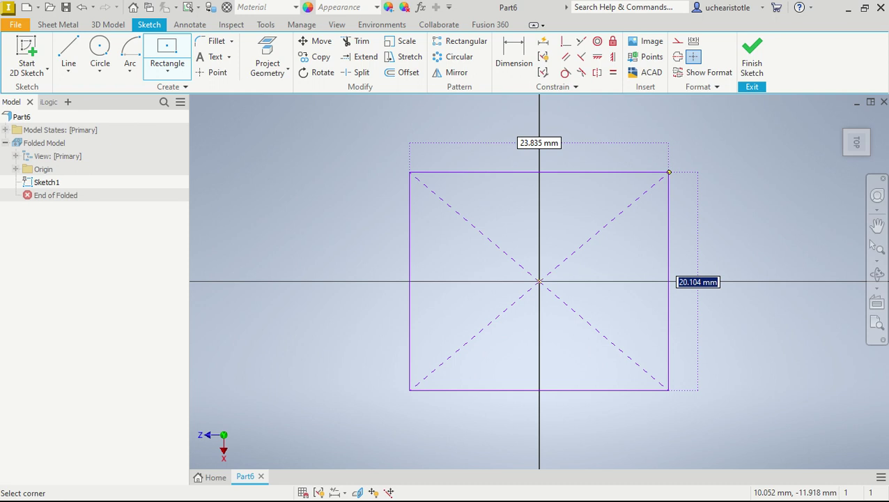
pyautogui.write('12')
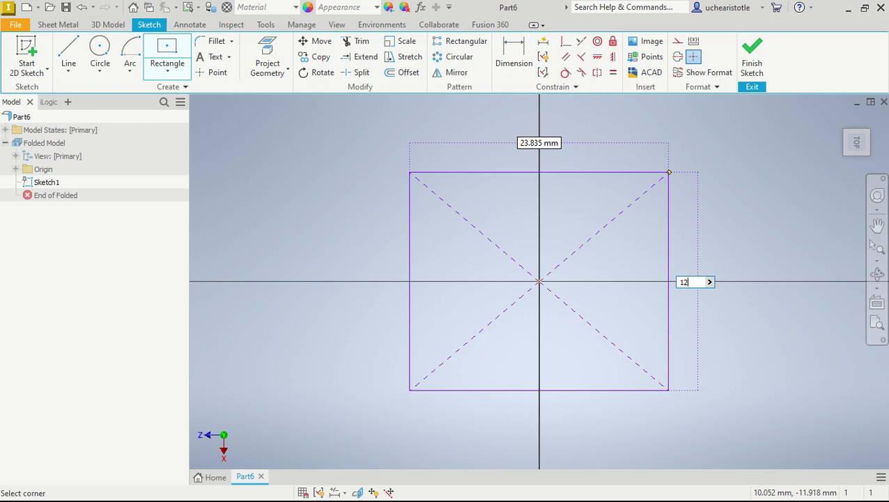
pyautogui.write('in')
pyautogui.press('Tab')
pyautogui.write('12')
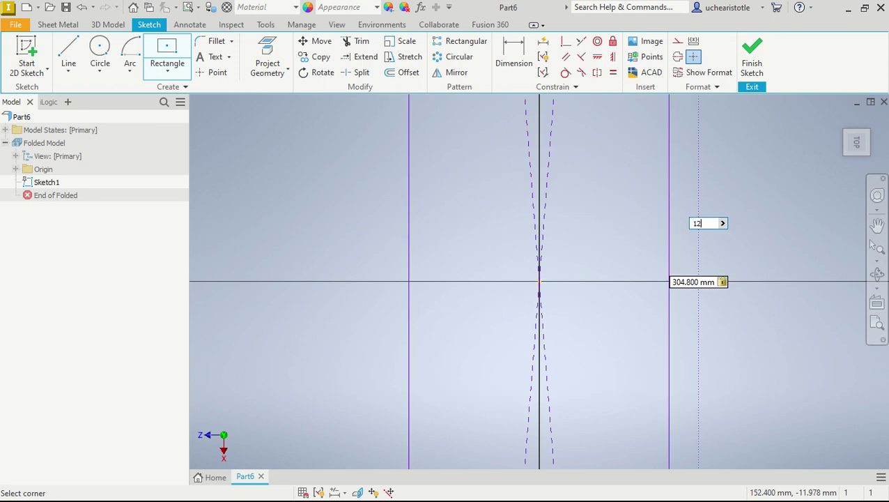
pyautogui.write('in')
pyautogui.press('Return')
pyautogui.middleClick(670, 172)
pyautogui.middleClick(669, 172)
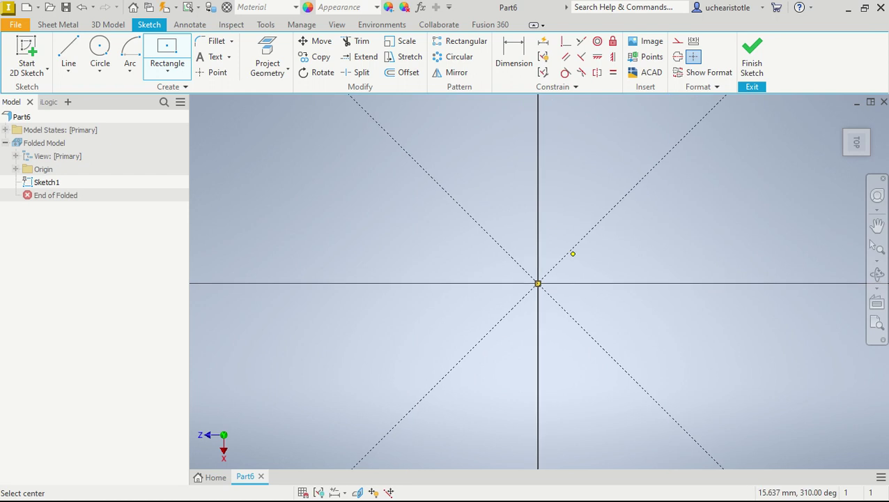
pyautogui.press('Escape')
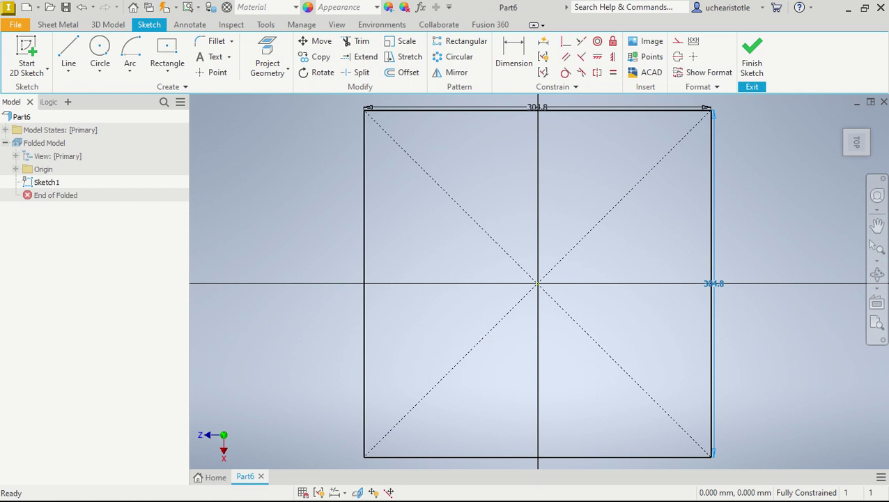
# Move the rectangle's vertical dimension outward and define it as the named parameter width=12 in.
pyautogui.moveTo(713, 283); pyautogui.dragTo(766, 284)
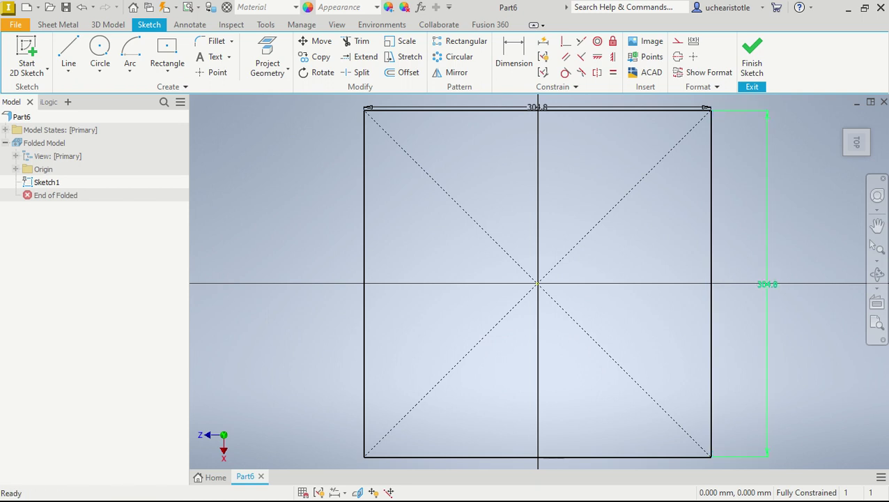
pyautogui.write('12 in')
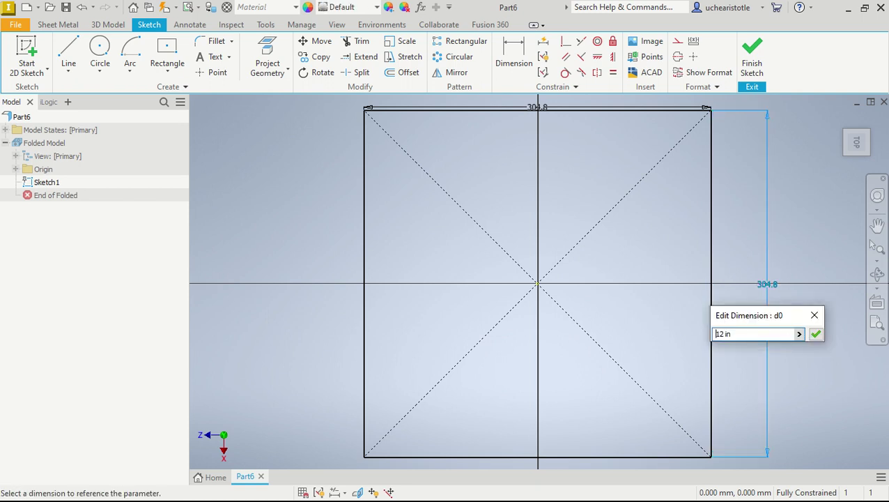
pyautogui.press('Home')
pyautogui.write('width=')
pyautogui.click(814, 334)
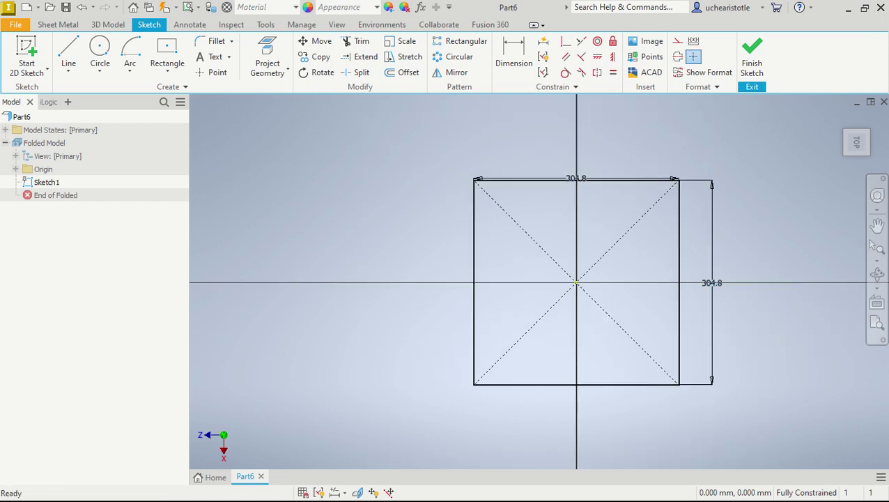
# Move the rectangle's horizontal dimension outward, define it as length=width, and finish the sketch.
pyautogui.moveTo(576, 178); pyautogui.dragTo(572, 152)
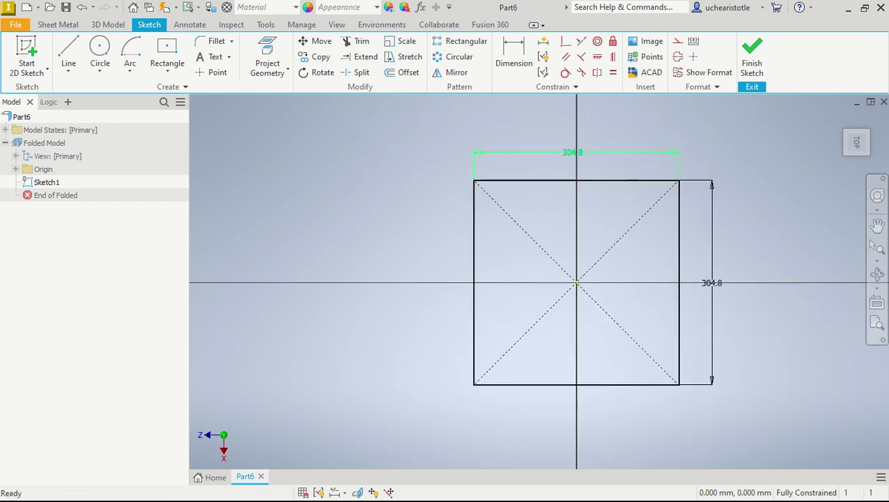
pyautogui.click(572, 152)
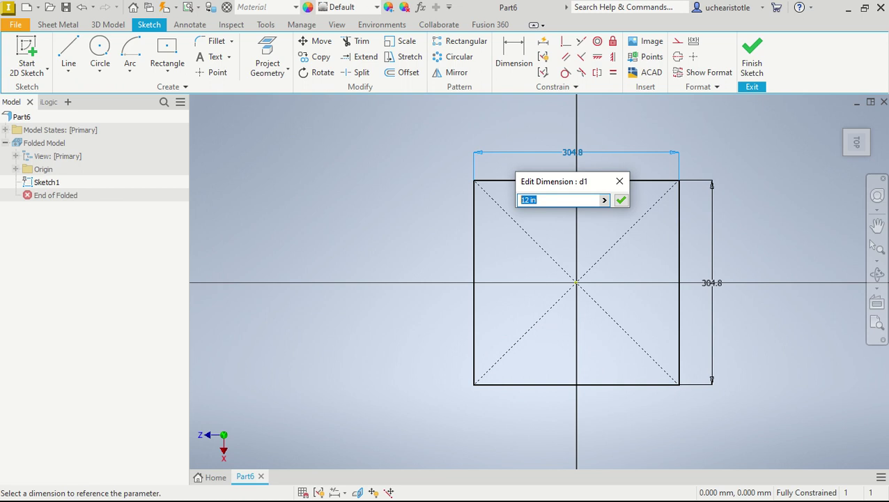
pyautogui.write('length=')
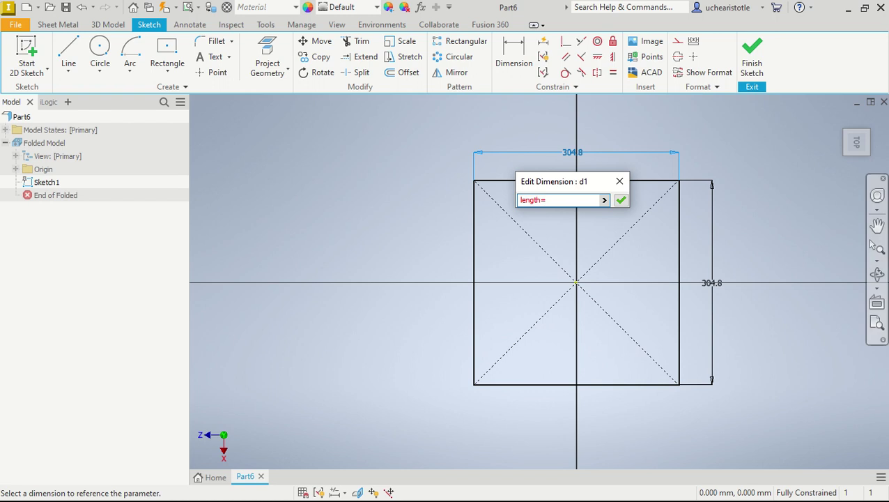
pyautogui.write('width')
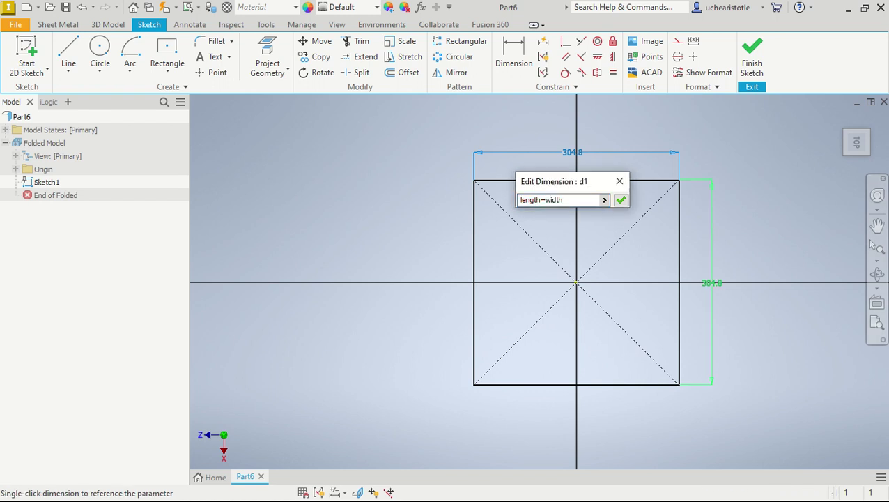
pyautogui.press('Return')
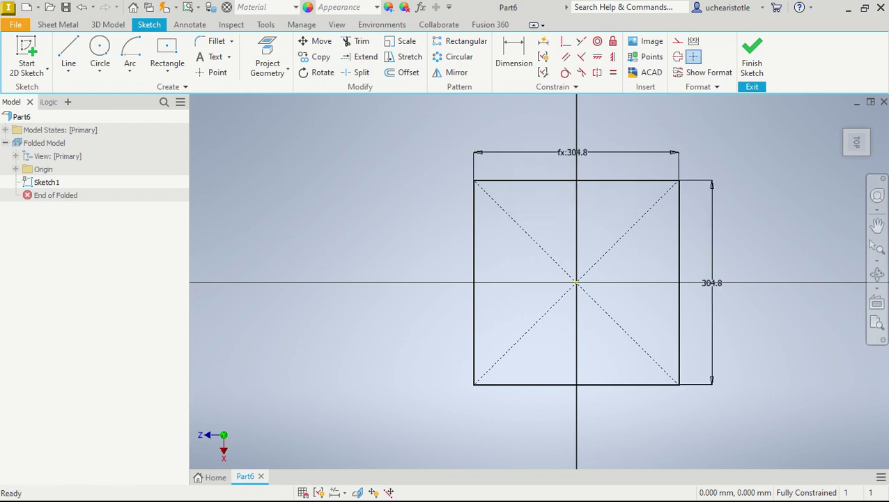
pyautogui.click(752, 56)
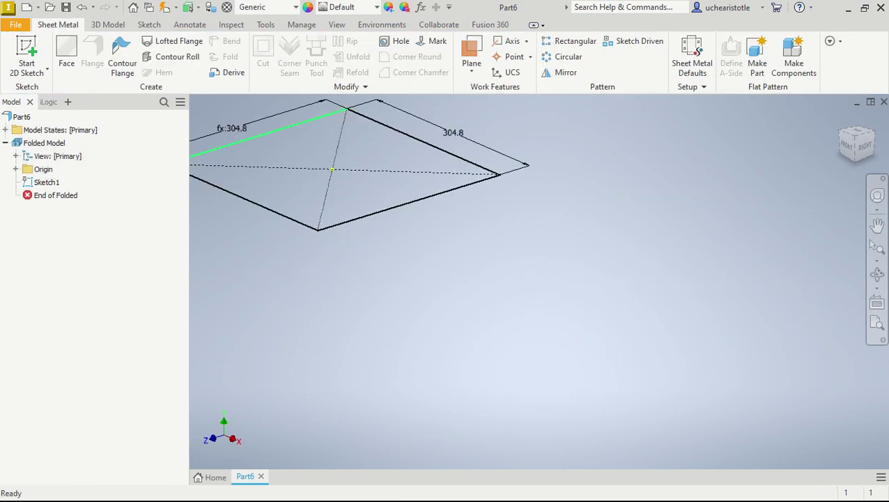
# Create a sheet metal face from the square sketch profile using the default sheet metal rule.
pyautogui.moveTo(360, 189)
pyautogui.mouseDown(button='middle')
pyautogui.moveTo(477, 289)
pyautogui.moveTo(503, 329)
pyautogui.moveTo(479, 323)
pyautogui.moveTo(508, 315)
pyautogui.mouseUp(button='middle')
pyautogui.click(66, 55)
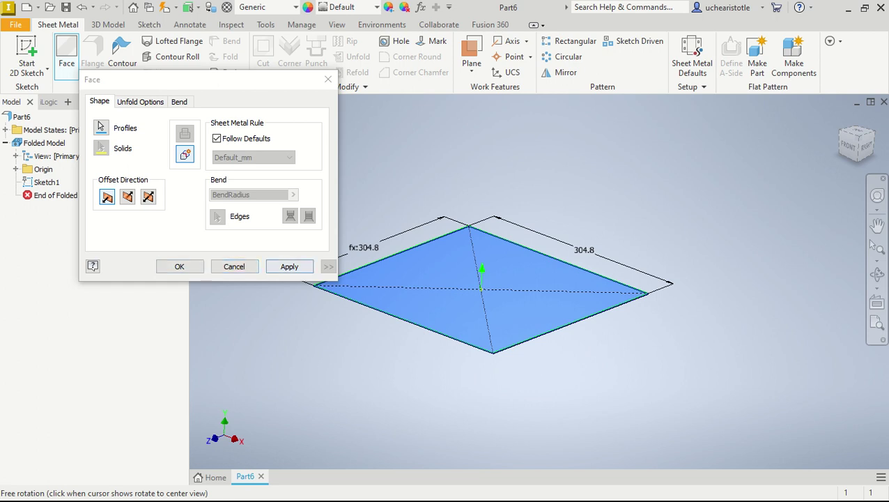
pyautogui.press('Return')
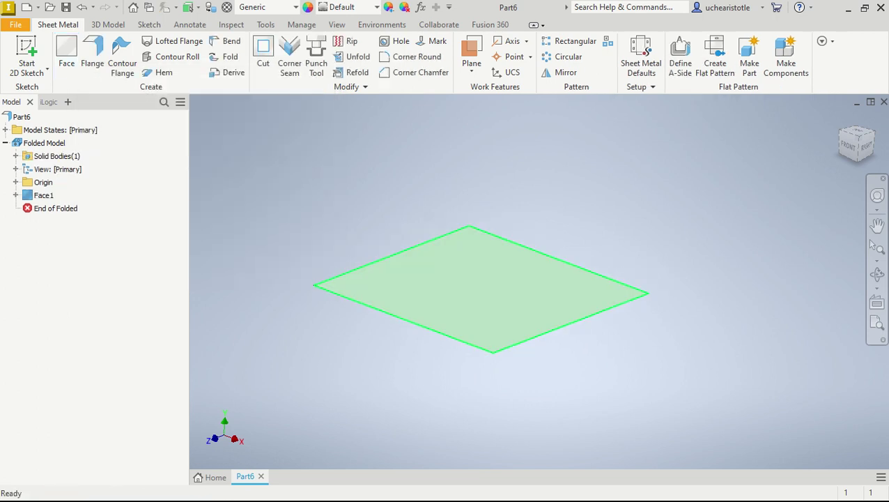
# Start a 90-degree flange and select all four outer edges of the square base face.
pyautogui.scroll(-3, 353, 300)
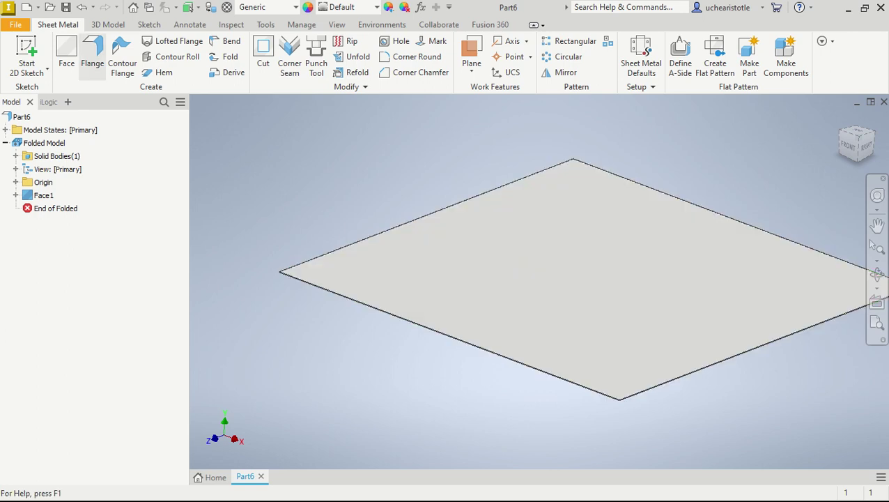
pyautogui.click(92, 53)
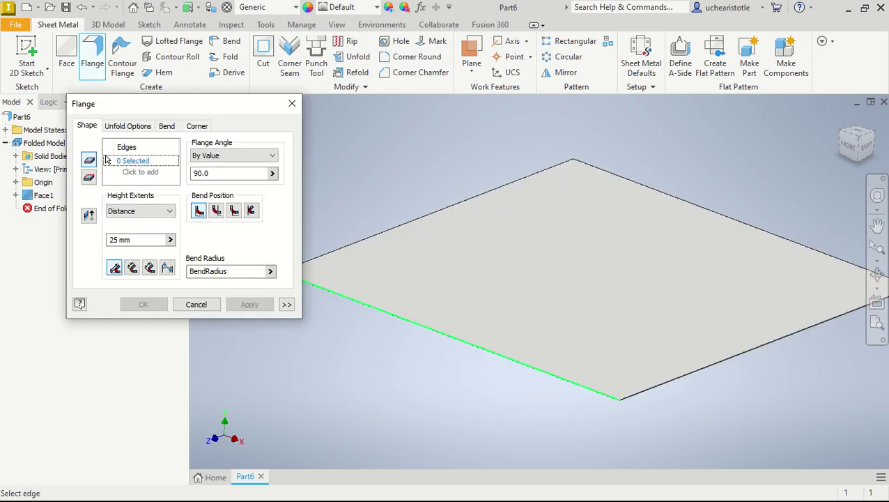
pyautogui.click(480, 348)
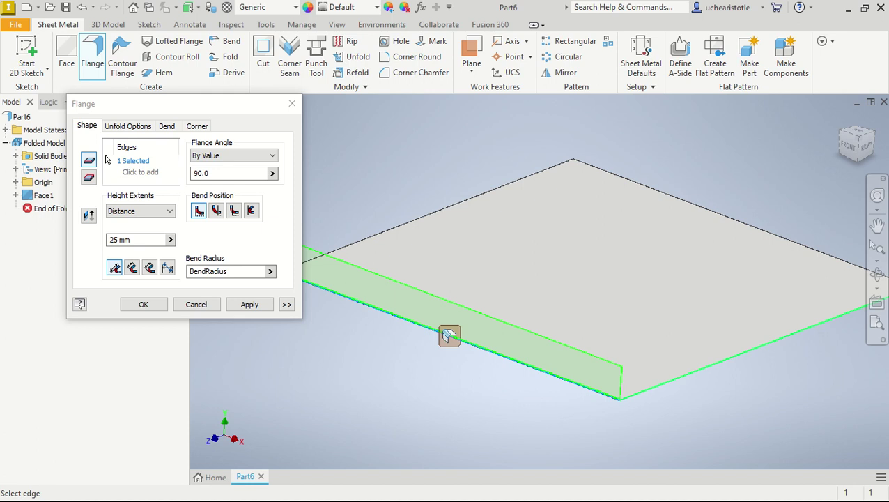
pyautogui.click(731, 357)
pyautogui.click(718, 214)
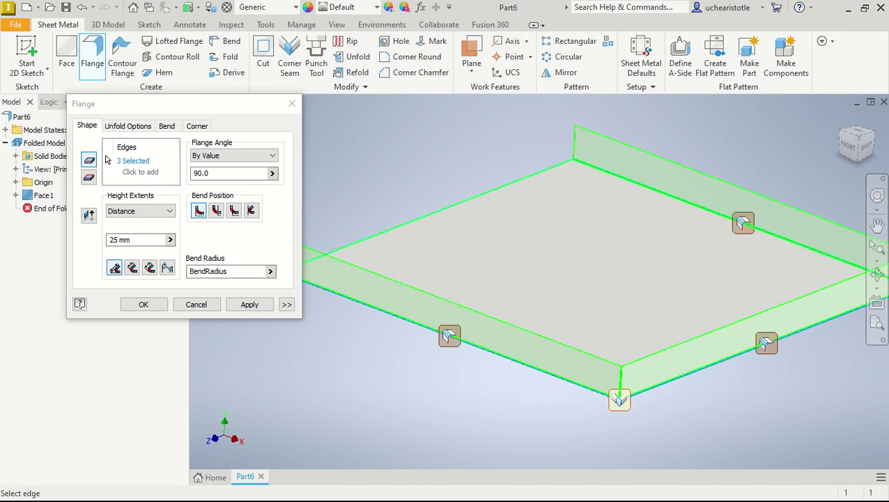
pyautogui.click(453, 205)
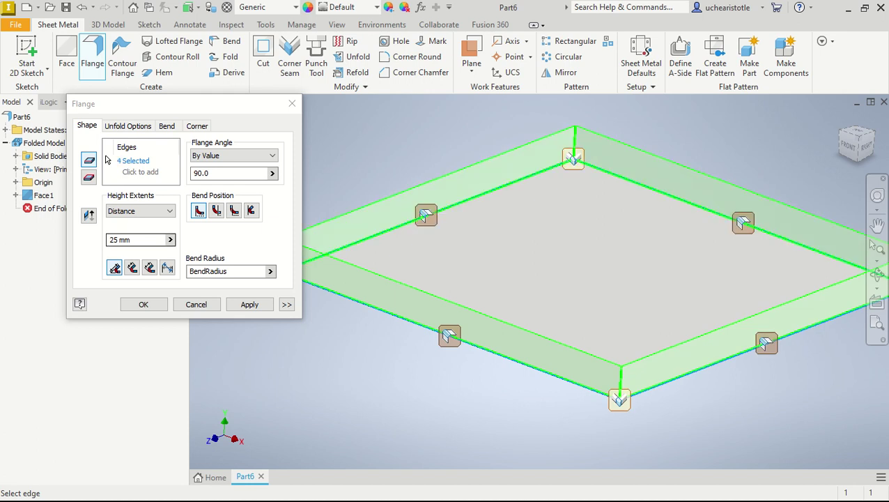
# Define the wall flange distance as the named parameter height=width/2 and apply the flange.
pyautogui.click(132, 240)
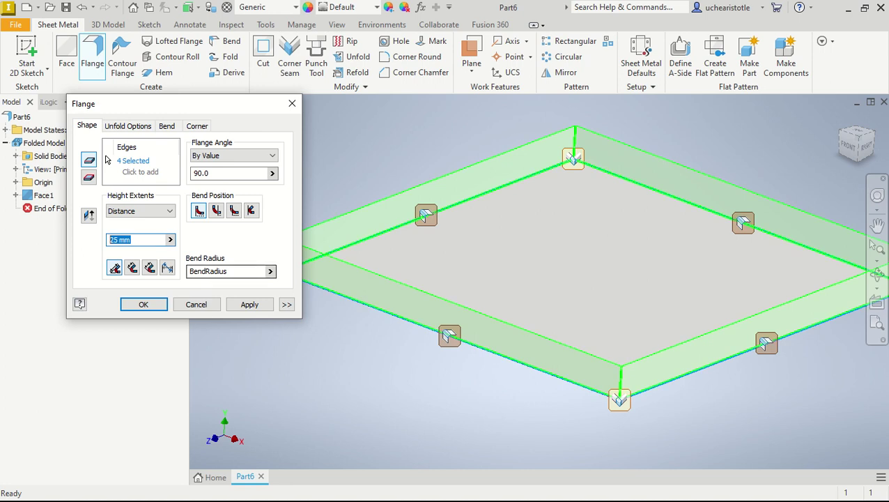
pyautogui.write('wi')
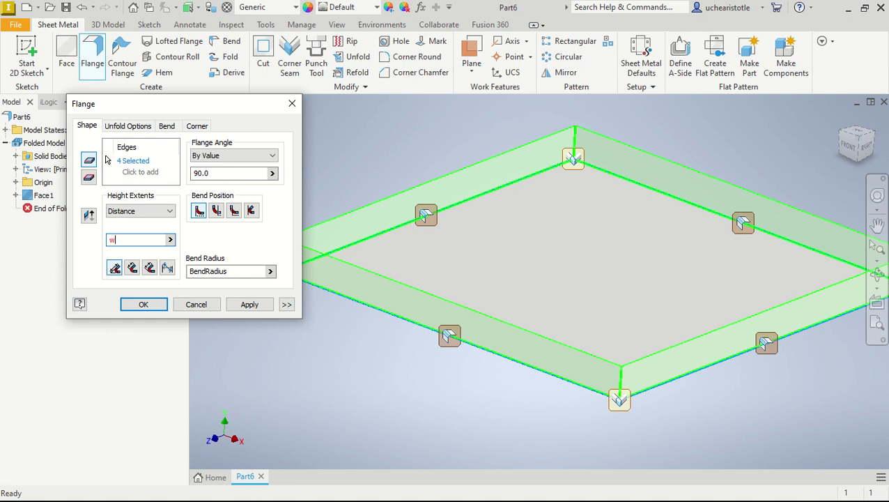
pyautogui.press('BackSpace')
pyautogui.write('height=width')
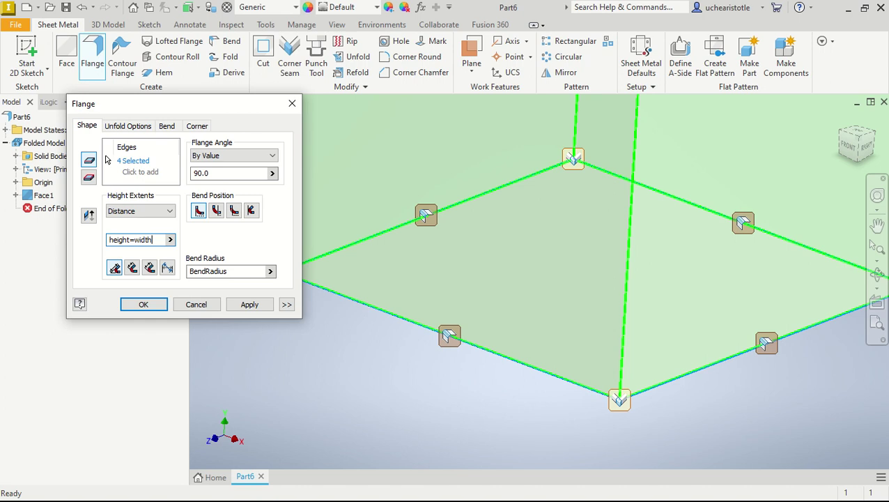
pyautogui.write('/2')
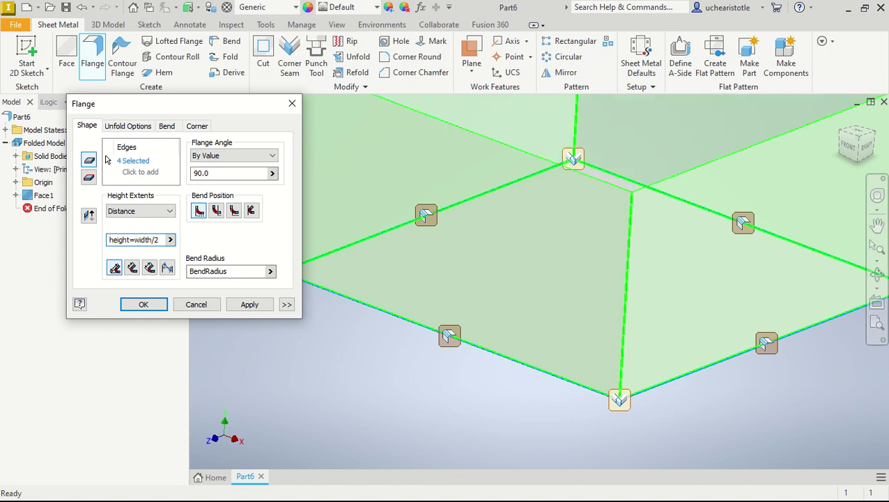
pyautogui.press('F6')
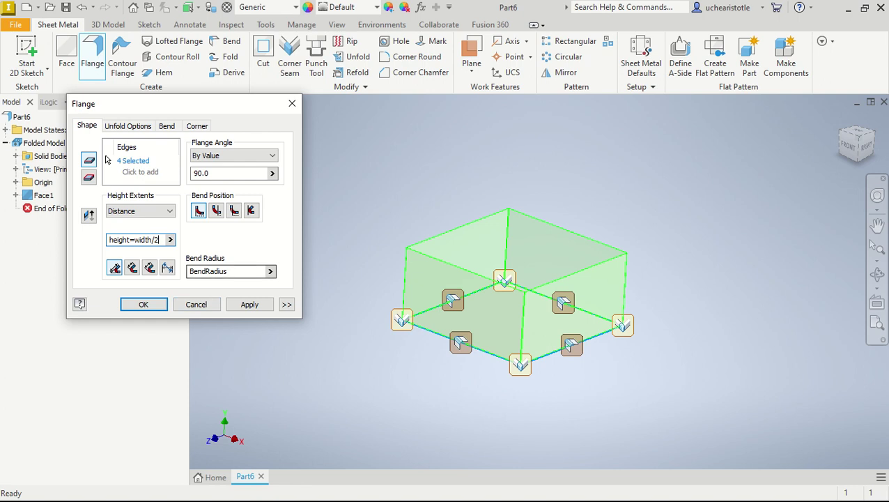
pyautogui.click(249, 305)
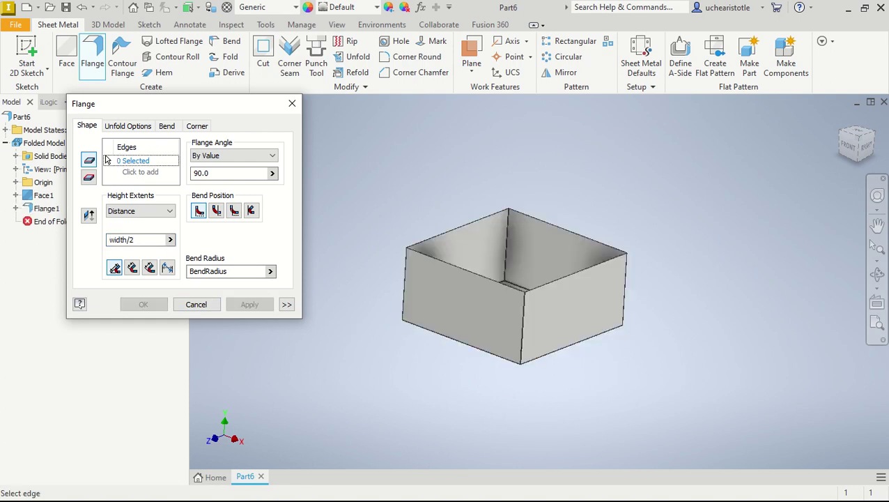
# Select the top edges of all four box walls for another flange.
pyautogui.scroll(-3, 481, 264)
pyautogui.keyDown('shift'); pyautogui.moveTo(482, 265); pyautogui.dragTo(465, 301, button='middle'); pyautogui.keyUp('shift')
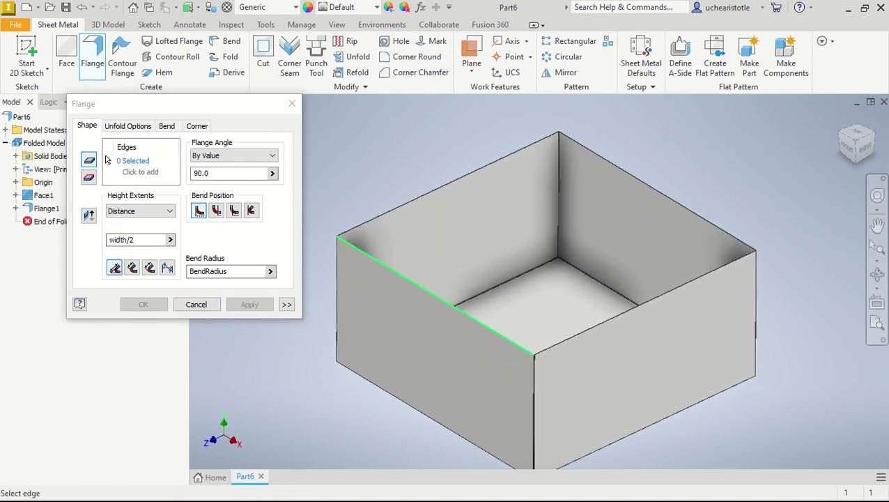
pyautogui.click(436, 295)
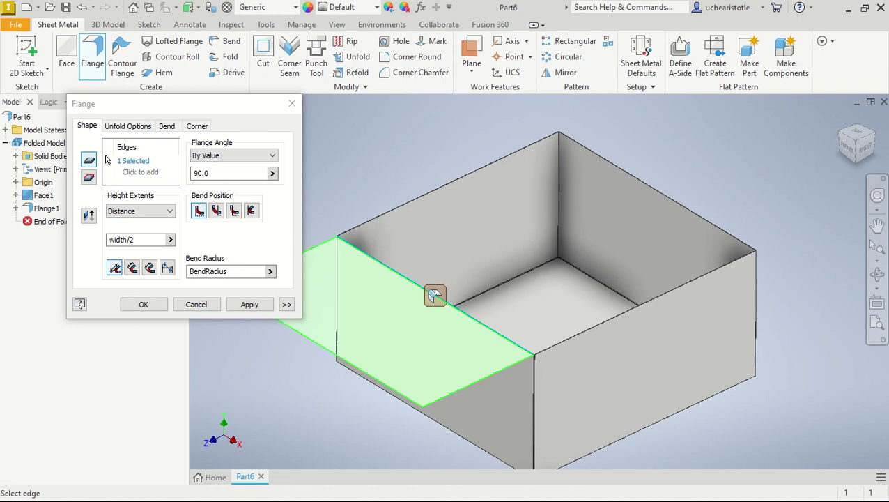
pyautogui.click(645, 302)
pyautogui.keyDown('shift'); pyautogui.moveTo(562, 310); pyautogui.dragTo(538, 363, button='middle'); pyautogui.keyUp('shift')
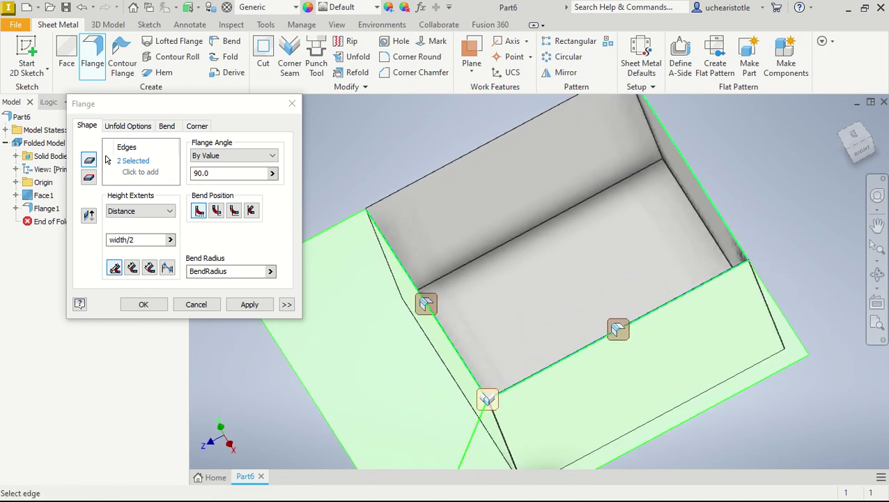
pyautogui.keyDown('shift'); pyautogui.moveTo(559, 357); pyautogui.dragTo(526, 357, button='middle'); pyautogui.keyUp('shift')
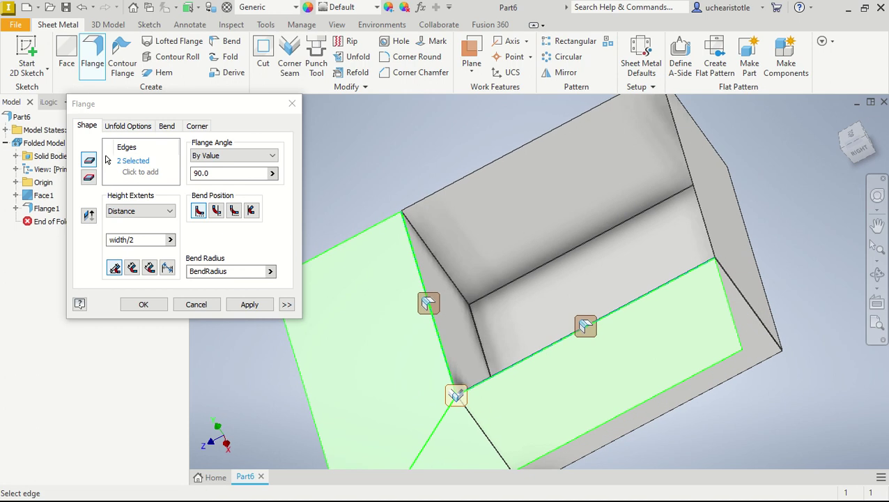
pyautogui.click(690, 176)
pyautogui.keyDown('shift'); pyautogui.moveTo(598, 340); pyautogui.dragTo(607, 317, button='middle'); pyautogui.keyUp('shift')
pyautogui.click(500, 327)
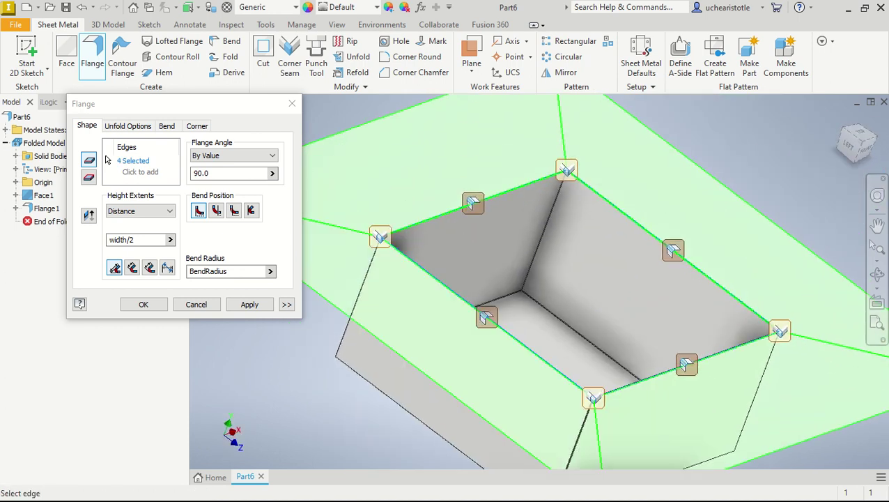
pyautogui.keyDown('shift'); pyautogui.moveTo(500, 327); pyautogui.dragTo(437, 294, button='middle'); pyautogui.keyUp('shift')
pyautogui.scroll(4, 435, 293)
pyautogui.keyDown('shift'); pyautogui.moveTo(483, 314); pyautogui.dragTo(475, 312, button='middle'); pyautogui.keyUp('shift')
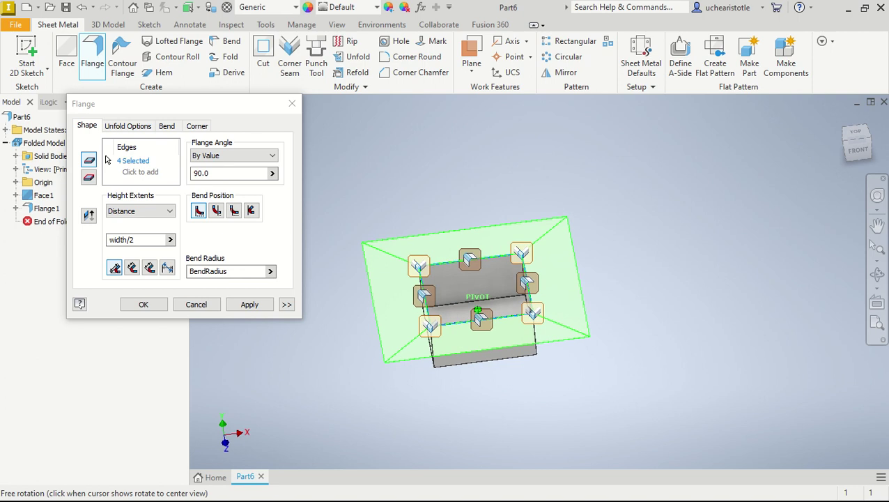
# Flip the new flange to point inward over the box opening and set its angle to 30 degrees.
pyautogui.click(144, 304)
pyautogui.scroll(-3, 474, 307)
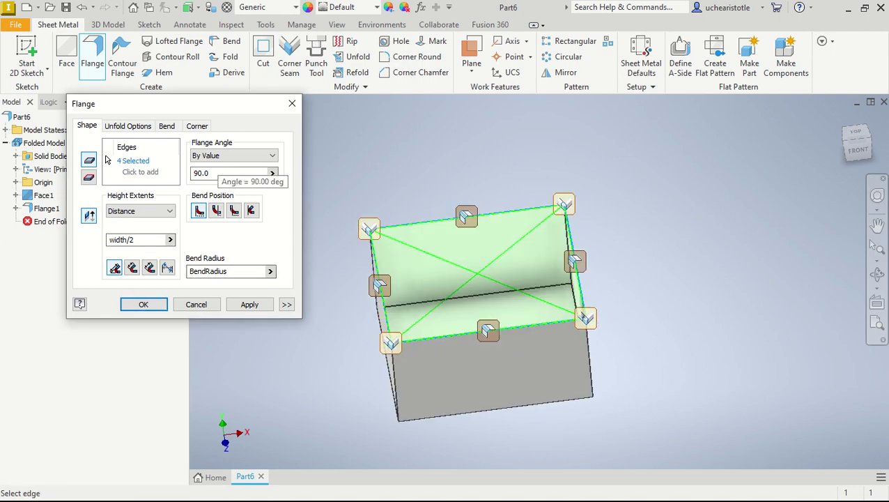
pyautogui.press('Tab')
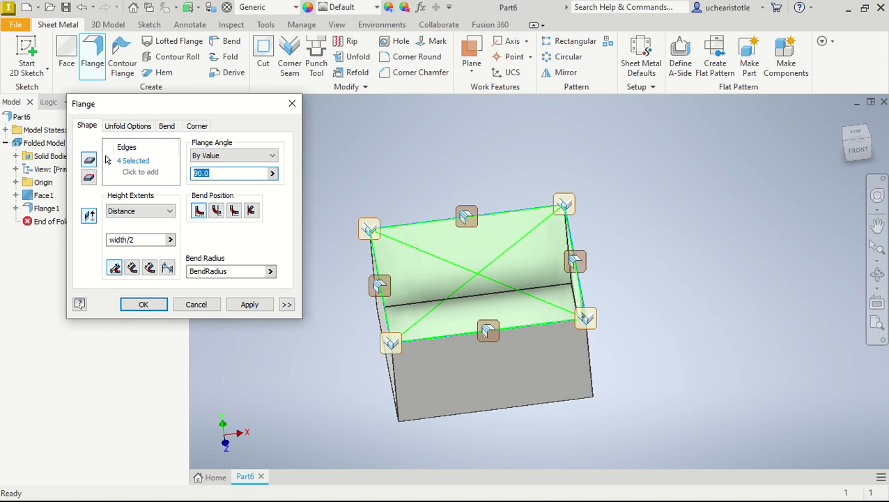
pyautogui.write('30')
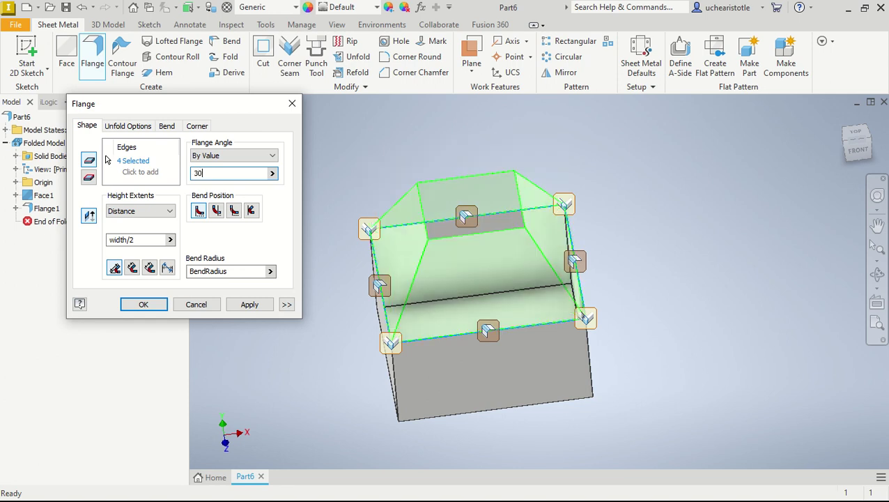
# Set the inward-sloping flange's distance to width/15 and apply it to the four wall edges.
pyautogui.press('Tab')
pyautogui.press('End')
pyautogui.hotkey('shift', 'Left')
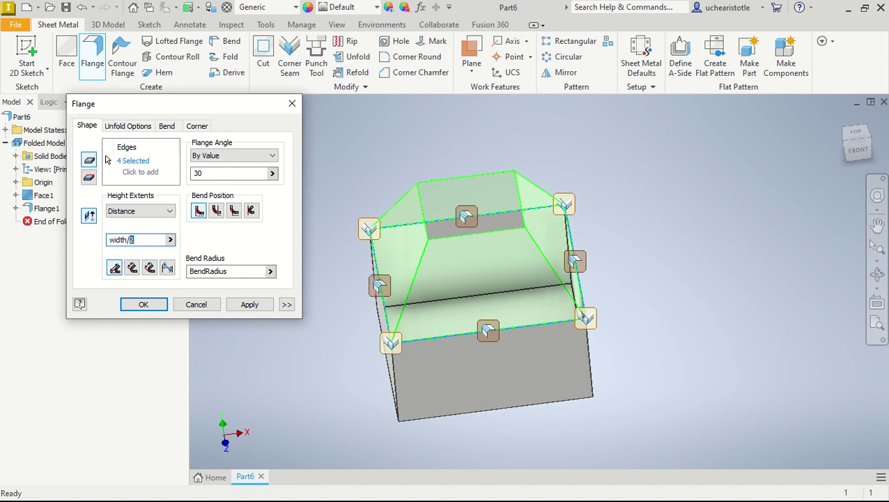
pyautogui.moveTo(480, 292)
pyautogui.keyDown('shift'); pyautogui.mouseDown(button='middle')
pyautogui.moveTo(482, 243)
pyautogui.moveTo(482, 264)
pyautogui.mouseUp(button='middle'); pyautogui.keyUp('shift')
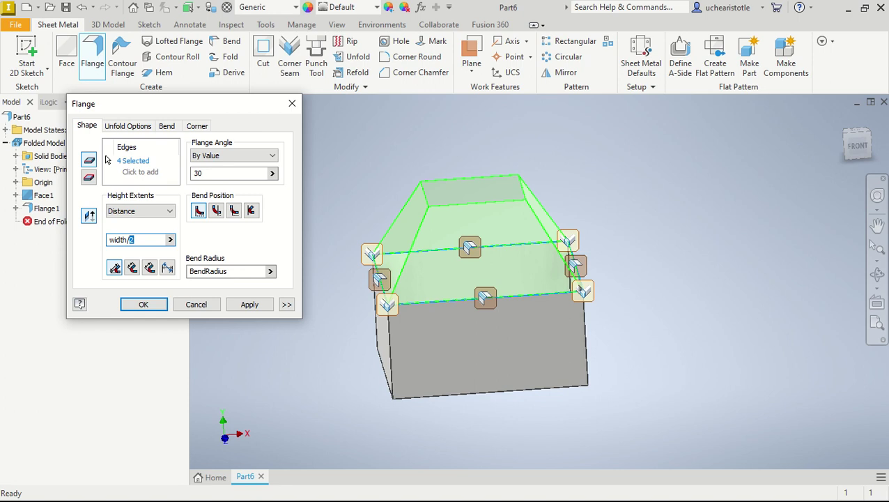
pyautogui.write('15')
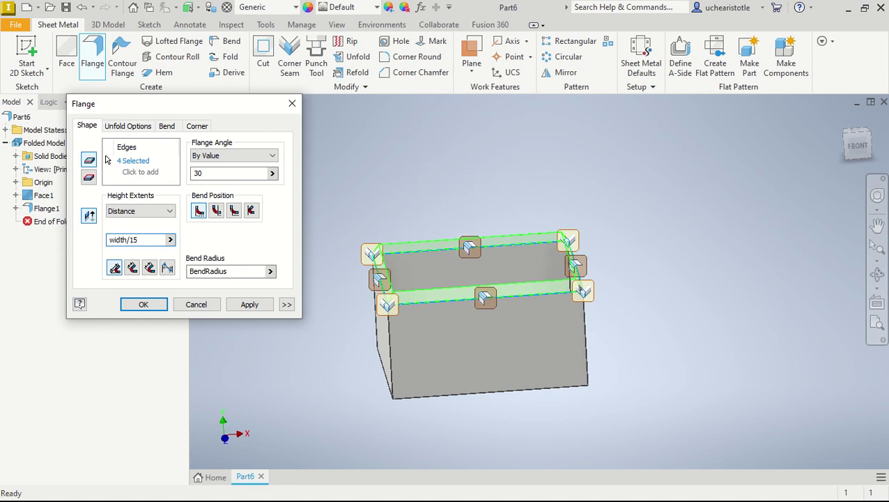
pyautogui.scroll(-4, 453, 308)
pyautogui.moveTo(559, 321)
pyautogui.keyDown('shift'); pyautogui.mouseDown(button='middle')
pyautogui.moveTo(596, 326)
pyautogui.moveTo(568, 327)
pyautogui.mouseUp(button='middle'); pyautogui.keyUp('shift')
pyautogui.scroll(4, 557, 322)
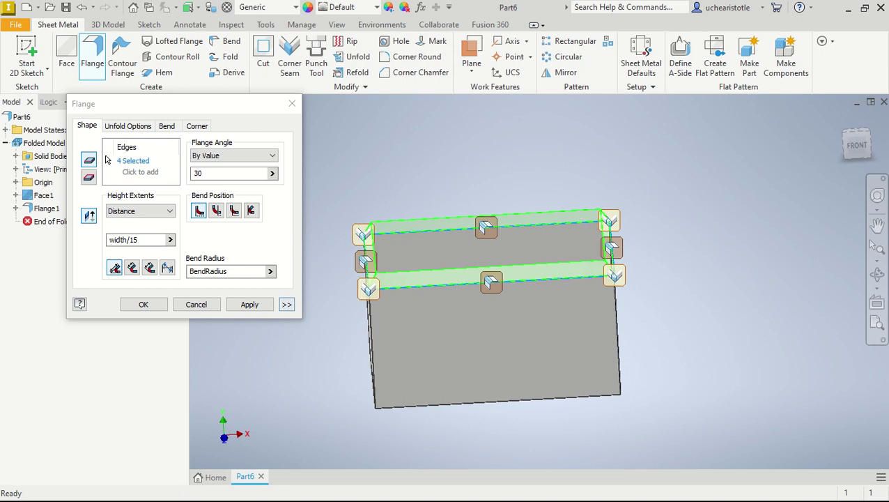
pyautogui.click(250, 303)
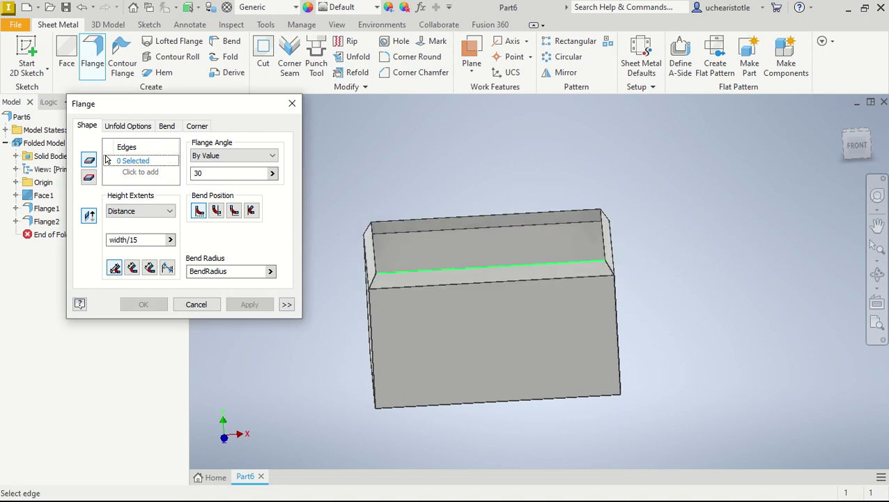
# Select the four inner edges of the sloped rim for a third flange at 30 degrees.
pyautogui.click(490, 265)
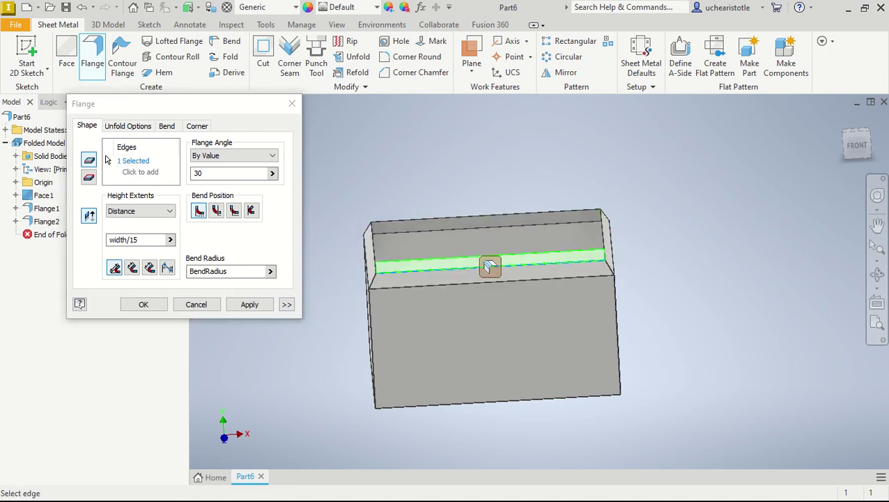
pyautogui.keyDown('shift'); pyautogui.moveTo(613, 268); pyautogui.dragTo(588, 269, button='middle'); pyautogui.keyUp('shift')
pyautogui.click(599, 237)
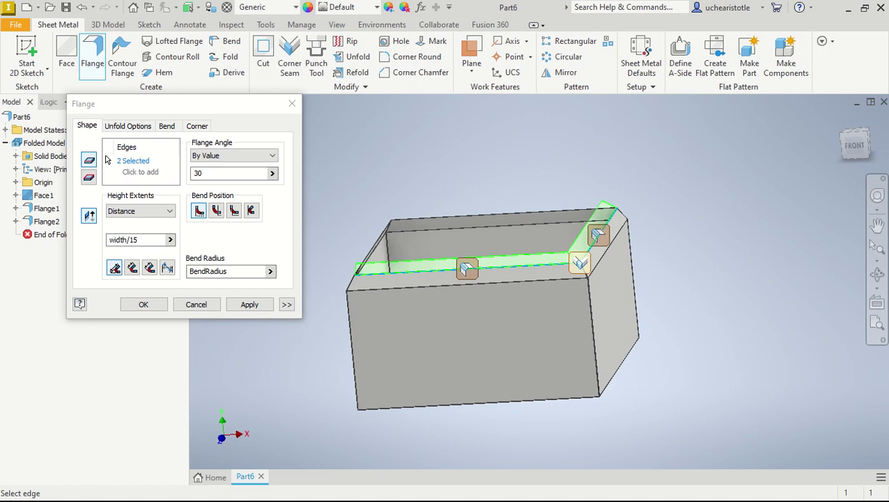
pyautogui.keyDown('shift'); pyautogui.moveTo(599, 237); pyautogui.dragTo(655, 258, button='middle'); pyautogui.keyUp('shift')
pyautogui.click(401, 254)
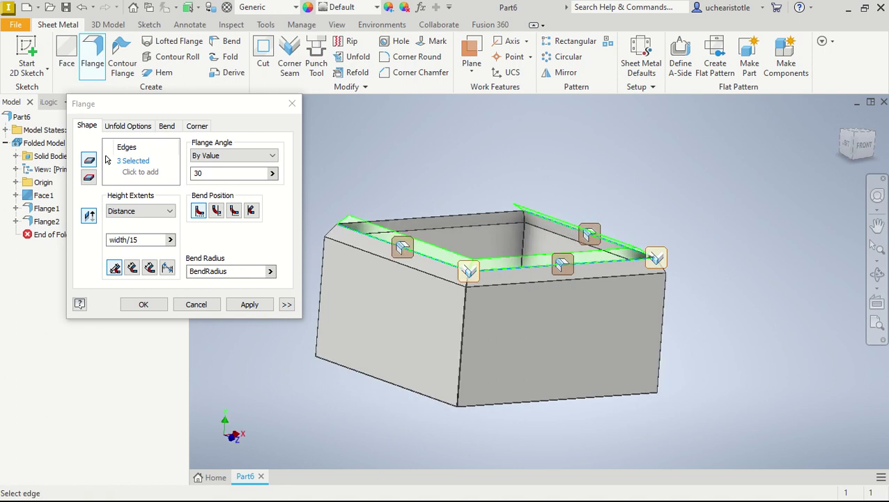
pyautogui.moveTo(401, 253)
pyautogui.keyDown('shift'); pyautogui.mouseDown(button='middle')
pyautogui.moveTo(491, 303)
pyautogui.moveTo(456, 300)
pyautogui.moveTo(408, 235)
pyautogui.mouseUp(button='middle'); pyautogui.keyUp('shift')
pyautogui.moveTo(491, 303)
pyautogui.keyDown('shift'); pyautogui.mouseDown(button='middle')
pyautogui.moveTo(474, 292)
pyautogui.moveTo(480, 265)
pyautogui.moveTo(491, 293)
pyautogui.moveTo(485, 275)
pyautogui.mouseUp(button='middle'); pyautogui.keyUp('shift')
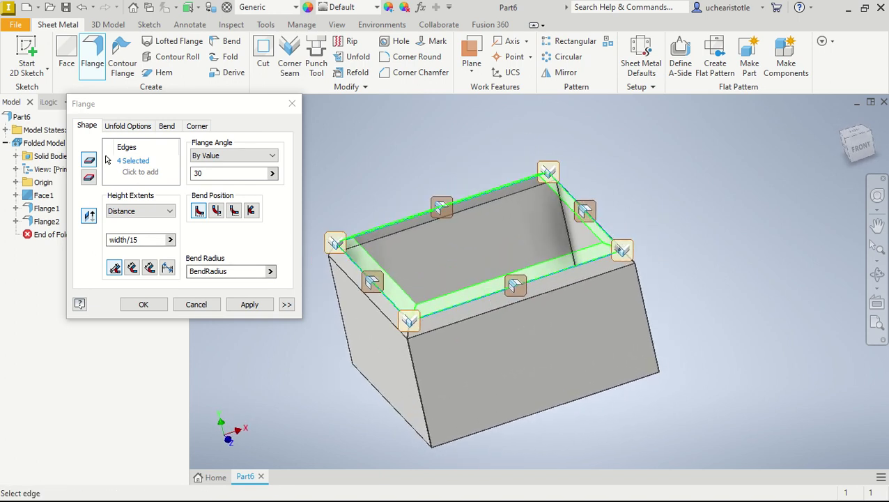
# Flip the third flange to stand upright, set its distance to width/30, and finish it.
pyautogui.click(89, 216)
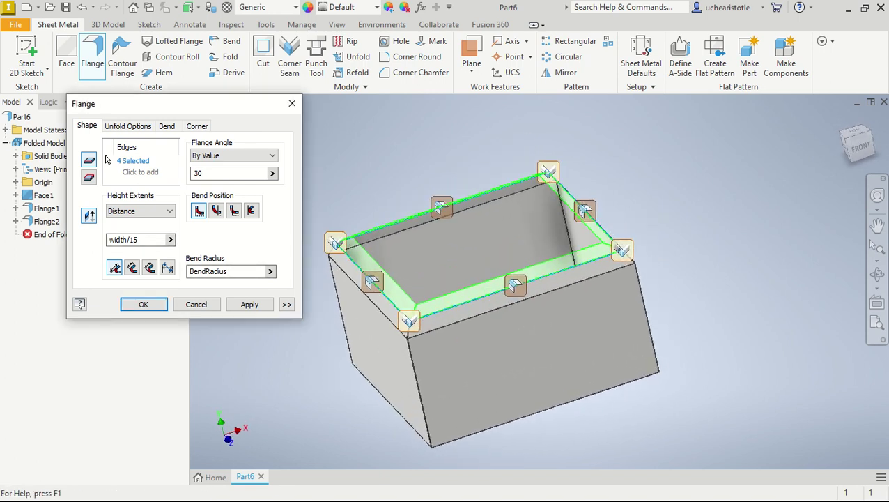
pyautogui.moveTo(492, 303)
pyautogui.keyDown('shift'); pyautogui.mouseDown(button='middle')
pyautogui.moveTo(487, 282)
pyautogui.moveTo(498, 275)
pyautogui.mouseUp(button='middle'); pyautogui.keyUp('shift')
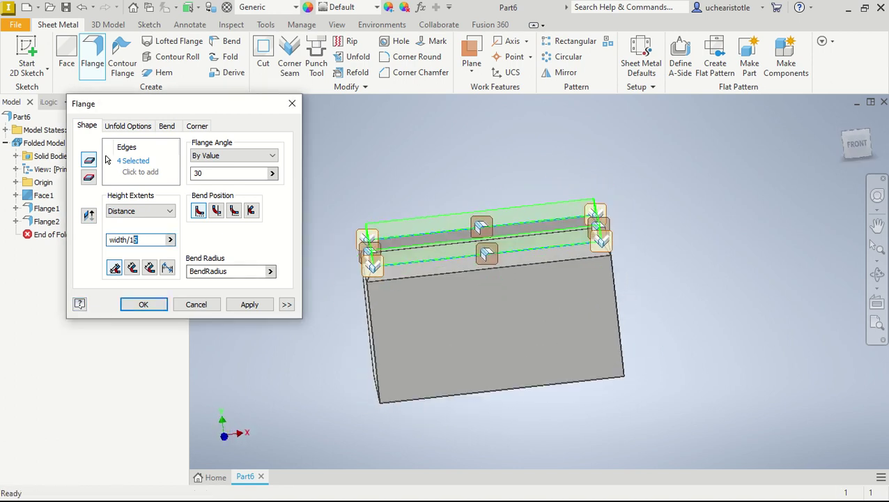
pyautogui.hotkey('shift', 'Left')
pyautogui.write('30')
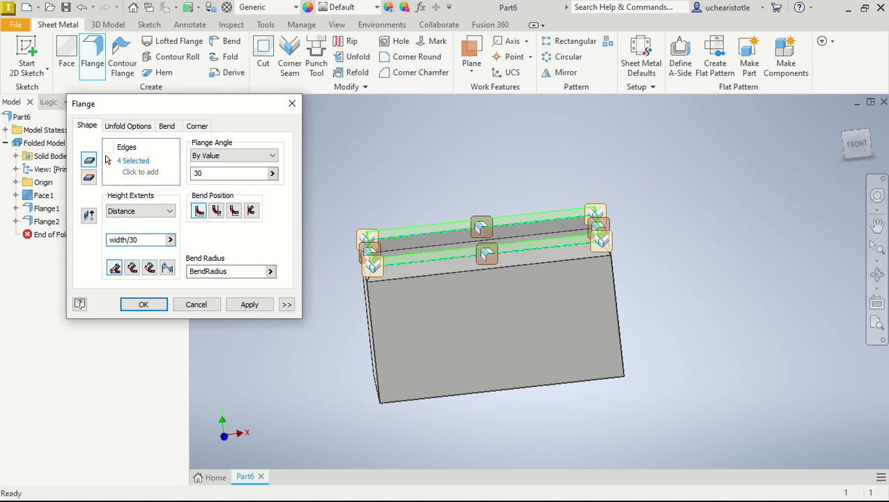
pyautogui.moveTo(492, 304)
pyautogui.keyDown('shift'); pyautogui.mouseDown(button='middle')
pyautogui.moveTo(446, 324)
pyautogui.moveTo(480, 338)
pyautogui.moveTo(436, 319)
pyautogui.moveTo(491, 307)
pyautogui.moveTo(487, 293)
pyautogui.moveTo(495, 327)
pyautogui.moveTo(460, 307)
pyautogui.moveTo(491, 320)
pyautogui.moveTo(488, 306)
pyautogui.mouseUp(button='middle'); pyautogui.keyUp('shift')
pyautogui.click(143, 304)
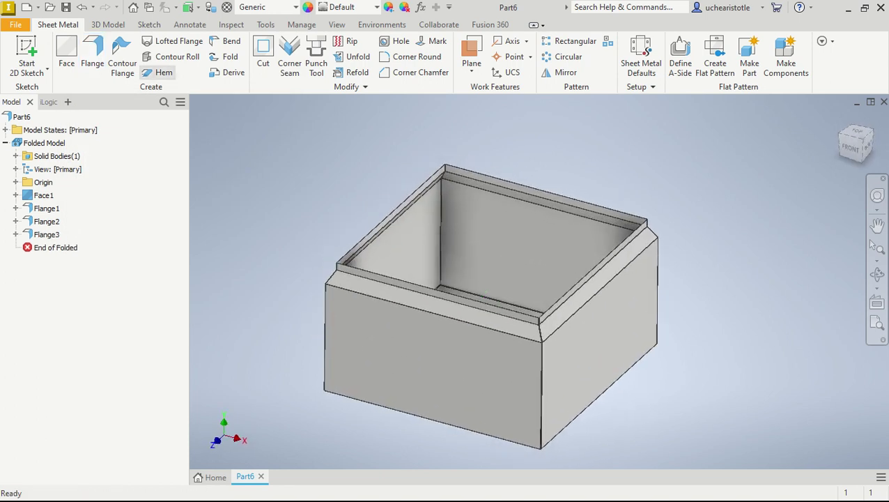
# Start a hem on the front edge of the box's upright top rim and choose the Rolled type.
pyautogui.click(160, 72)
pyautogui.click(433, 289)
pyautogui.keyDown('shift'); pyautogui.moveTo(488, 303); pyautogui.dragTo(425, 263, button='middle'); pyautogui.keyUp('shift')
pyautogui.scroll(5, 432, 235)
pyautogui.scroll(3, 432, 230)
pyautogui.keyDown('shift'); pyautogui.moveTo(393, 293); pyautogui.dragTo(381, 300, button='middle'); pyautogui.keyUp('shift')
pyautogui.scroll(-5, 390, 303)
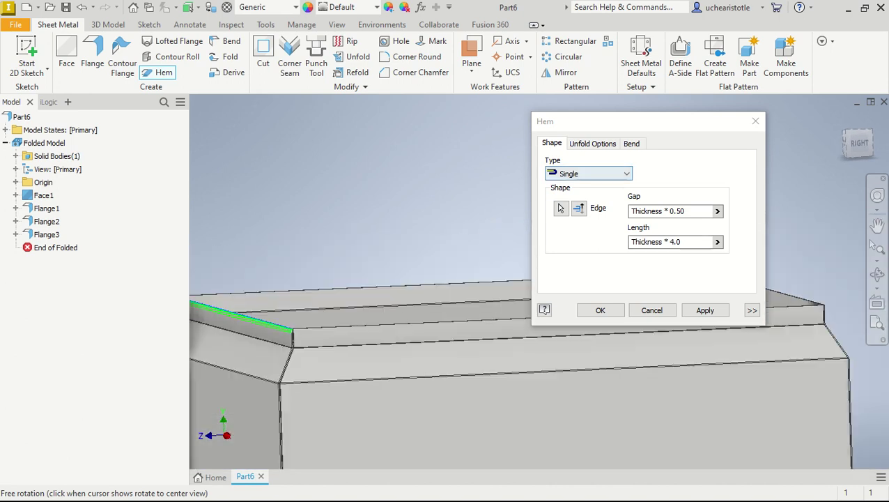
pyautogui.keyDown('shift'); pyautogui.moveTo(349, 345); pyautogui.dragTo(348, 400, button='middle'); pyautogui.keyUp('shift')
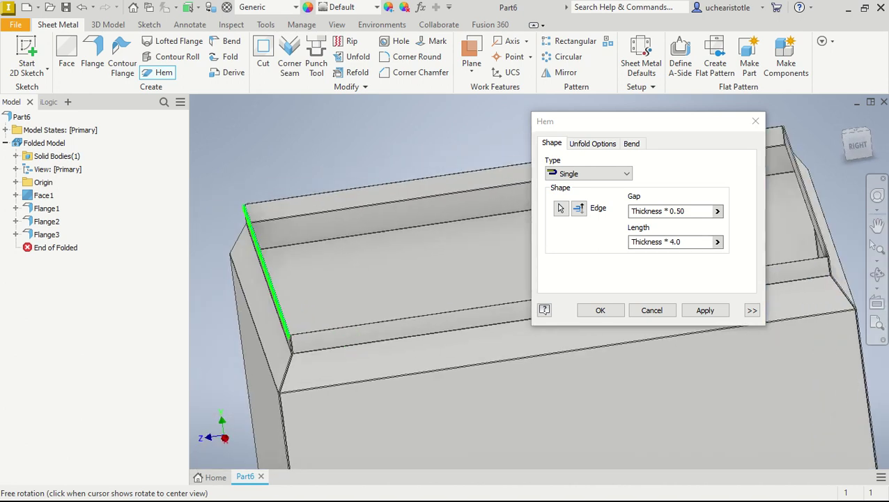
pyautogui.click(587, 174)
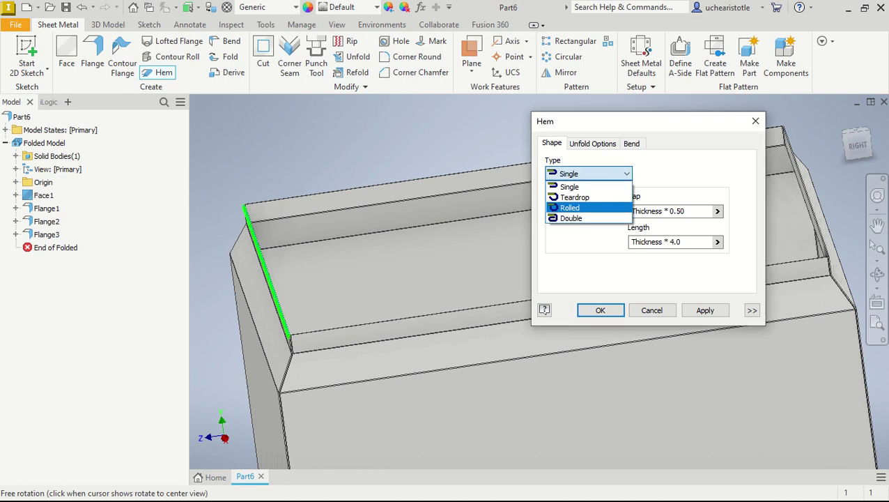
pyautogui.click(580, 208)
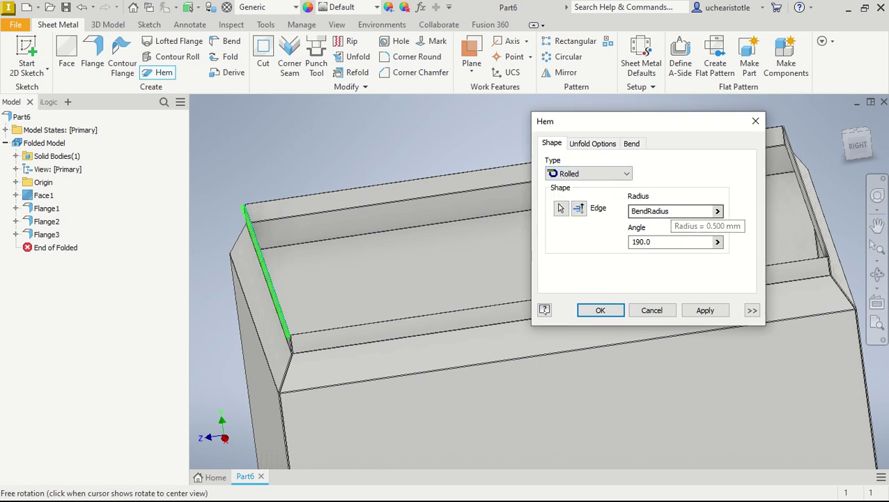
# Set the rolled hem's radius to width/300.
pyautogui.scroll(3, 272, 317)
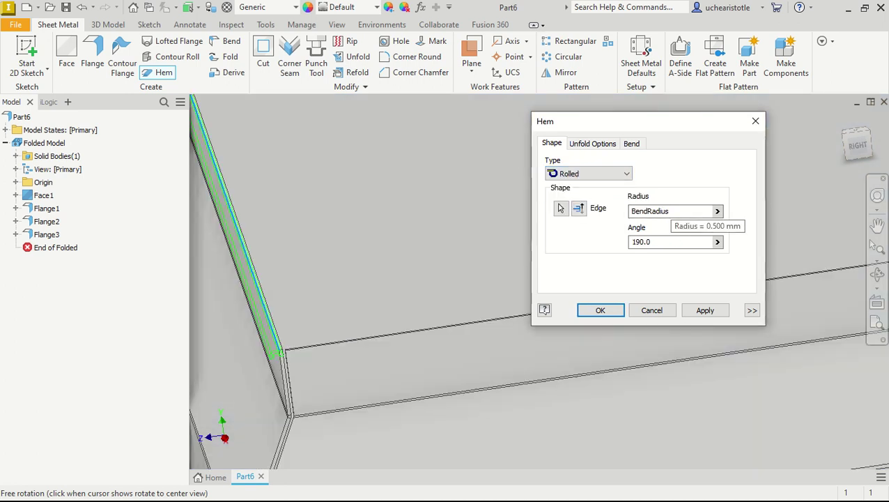
pyautogui.scroll(-3, 268, 348)
pyautogui.keyDown('shift'); pyautogui.moveTo(264, 341); pyautogui.dragTo(279, 321, button='middle'); pyautogui.keyUp('shift')
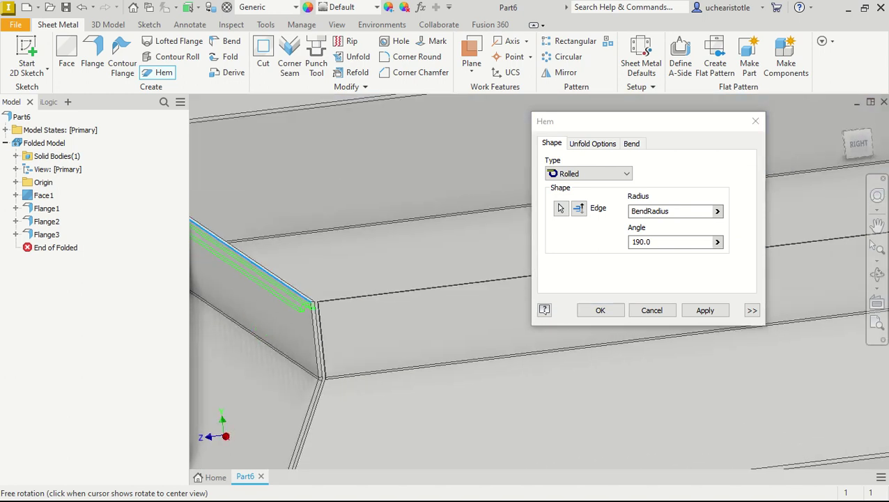
pyautogui.click(650, 210)
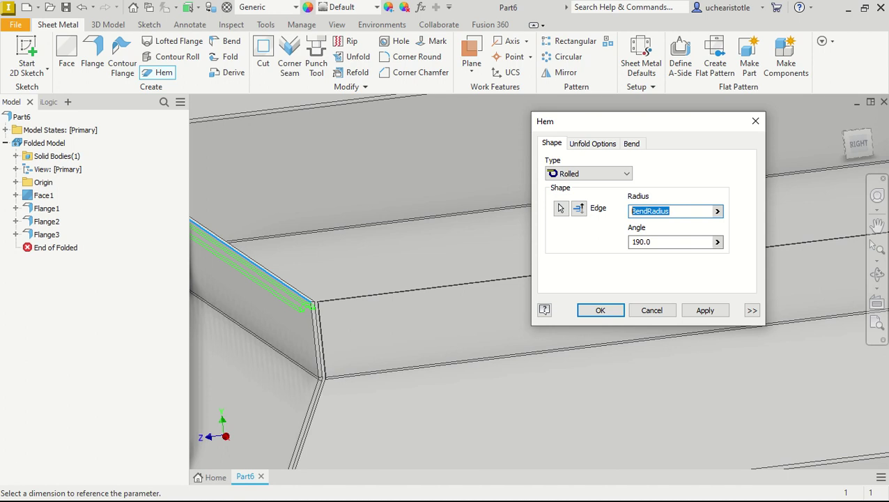
pyautogui.write('rad')
pyautogui.write('=')
pyautogui.write('width')
pyautogui.write('/')
pyautogui.write('300')
pyautogui.press('BackSpace')
pyautogui.press('BackSpace')
pyautogui.press('BackSpace')
pyautogui.press('BackSpace')
pyautogui.press('BackSpace')
pyautogui.press('BackSpace')
pyautogui.press('BackSpace')
pyautogui.press('BackSpace')
pyautogui.press('BackSpace')
pyautogui.press('BackSpace')
pyautogui.press('BackSpace')
pyautogui.press('BackSpace')
pyautogui.press('BackSpace')
pyautogui.write('width/300')
pyautogui.scroll(-2, 276, 334)
pyautogui.moveTo(307, 300)
pyautogui.keyDown('shift'); pyautogui.mouseDown(button='middle')
pyautogui.moveTo(269, 301)
pyautogui.moveTo(338, 293)
pyautogui.moveTo(309, 292)
pyautogui.mouseUp(button='middle'); pyautogui.keyUp('shift')
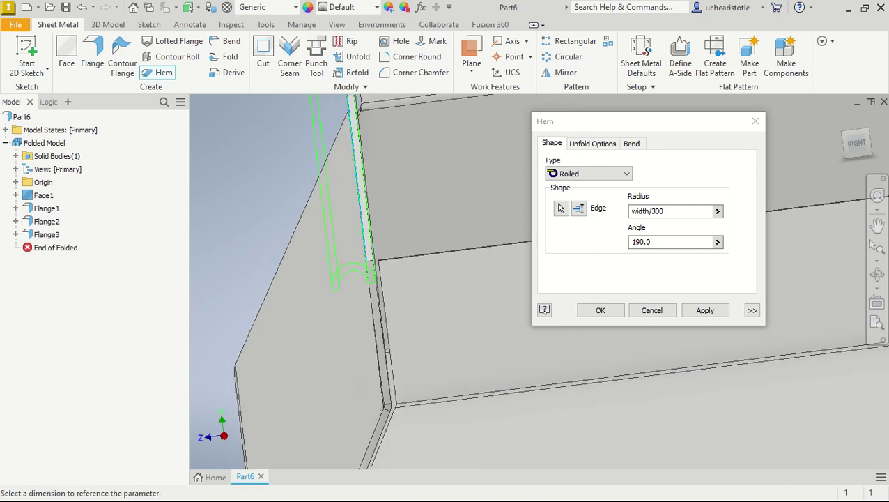
pyautogui.keyDown('shift'); pyautogui.moveTo(377, 293); pyautogui.dragTo(404, 277); pyautogui.keyUp('shift')
pyautogui.keyDown('shift'); pyautogui.moveTo(404, 277); pyautogui.dragTo(392, 295, button='middle'); pyautogui.keyUp('shift')
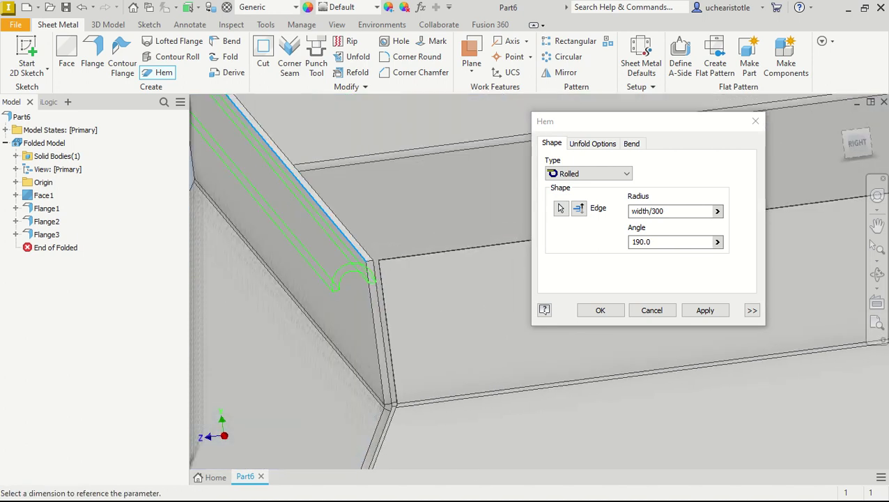
# Set the rolled hem's angle to 270 degrees and apply it to the front rim edge.
pyautogui.doubleClick(652, 242)
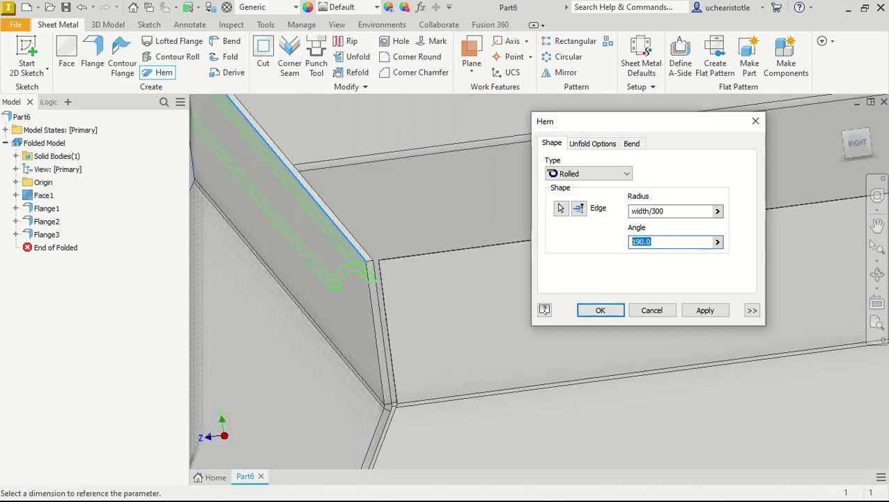
pyautogui.write('270')
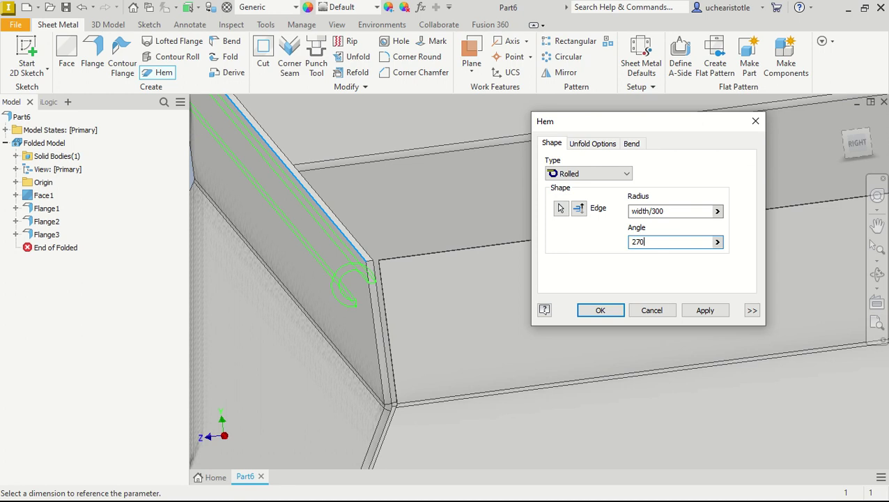
pyautogui.scroll(4, 362, 296)
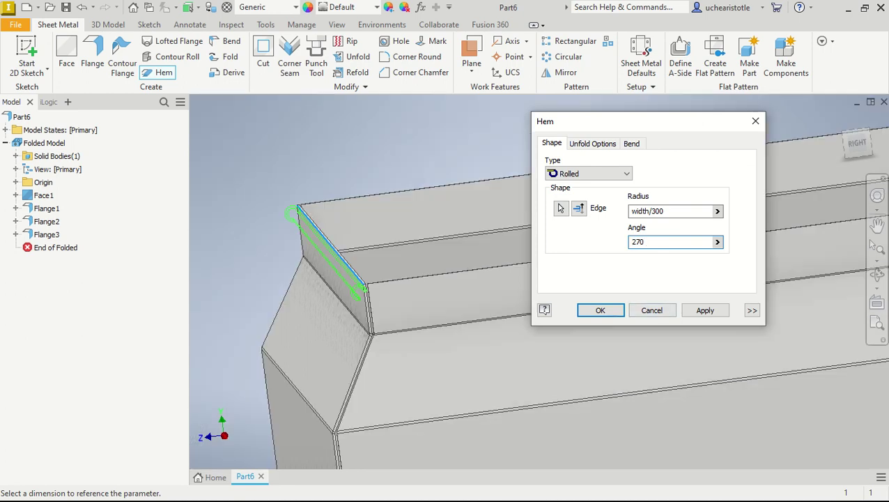
pyautogui.keyDown('shift'); pyautogui.moveTo(362, 296); pyautogui.dragTo(359, 275, button='middle'); pyautogui.keyUp('shift')
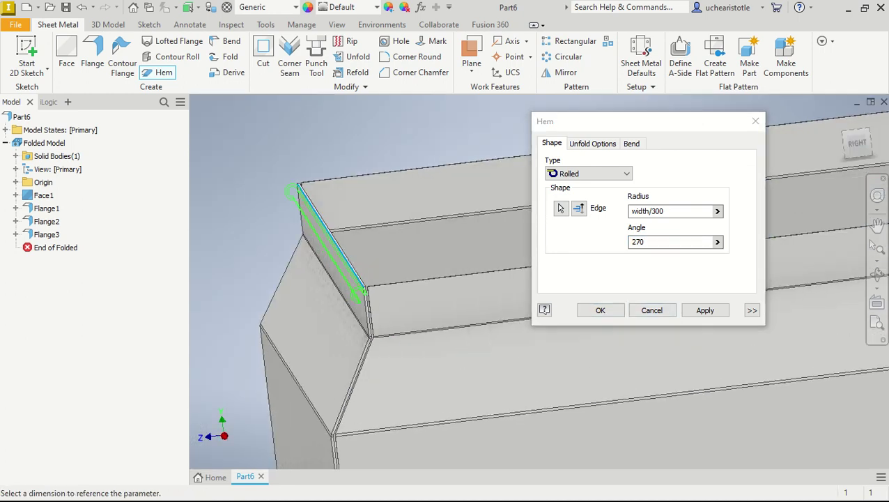
pyautogui.click(705, 310)
# Apply the same rolled hem to the right and back edges of the top rim.
pyautogui.click(420, 278)
pyautogui.keyDown('shift'); pyautogui.moveTo(421, 279); pyautogui.dragTo(271, 296, button='middle'); pyautogui.keyUp('shift')
pyautogui.scroll(4, 407, 278)
pyautogui.scroll(3, 395, 287)
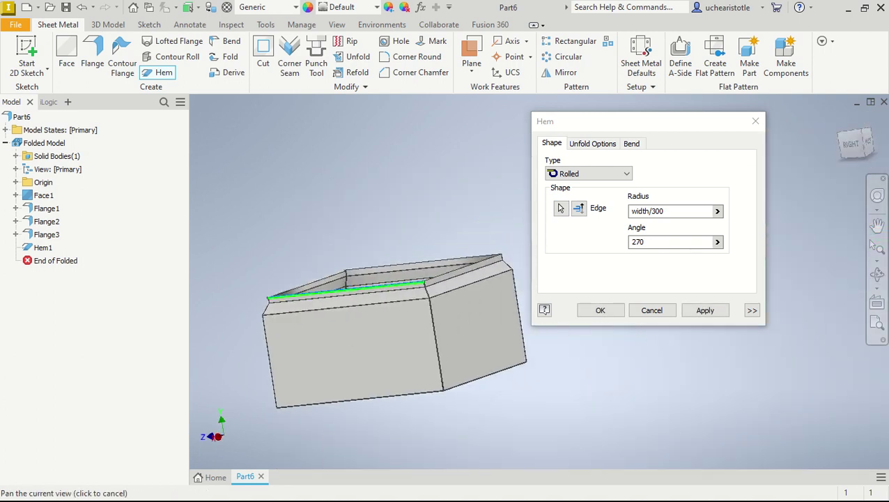
pyautogui.keyDown('shift'); pyautogui.moveTo(379, 298); pyautogui.dragTo(393, 329, button='middle'); pyautogui.keyUp('shift')
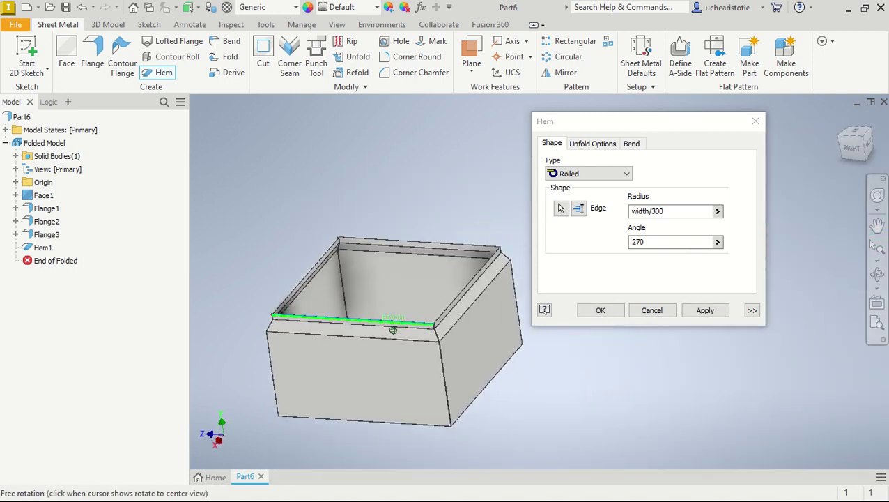
pyautogui.click(705, 310)
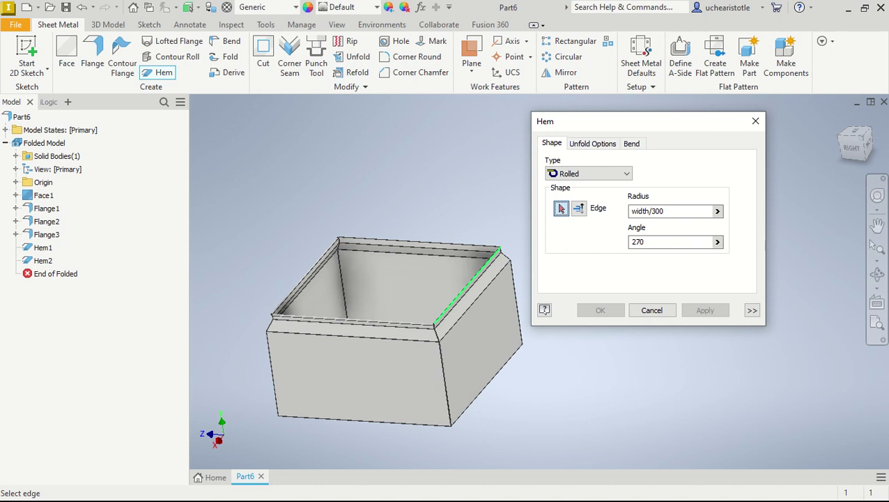
pyautogui.click(467, 286)
pyautogui.click(705, 310)
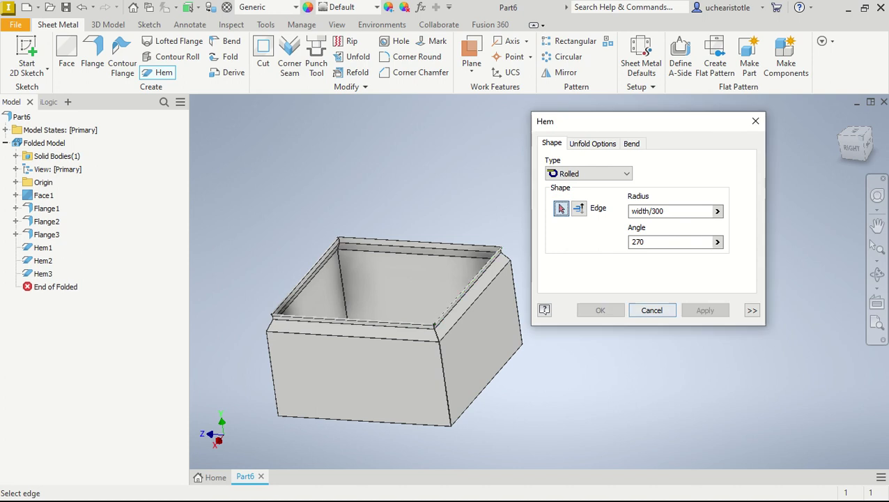
# Add the same rolled hem to the remaining left rim edge and finish the Hem command.
pyautogui.keyDown('shift'); pyautogui.moveTo(460, 299); pyautogui.dragTo(444, 251, button='middle'); pyautogui.keyUp('shift')
pyautogui.click(417, 300)
pyautogui.scroll(-5, 418, 300)
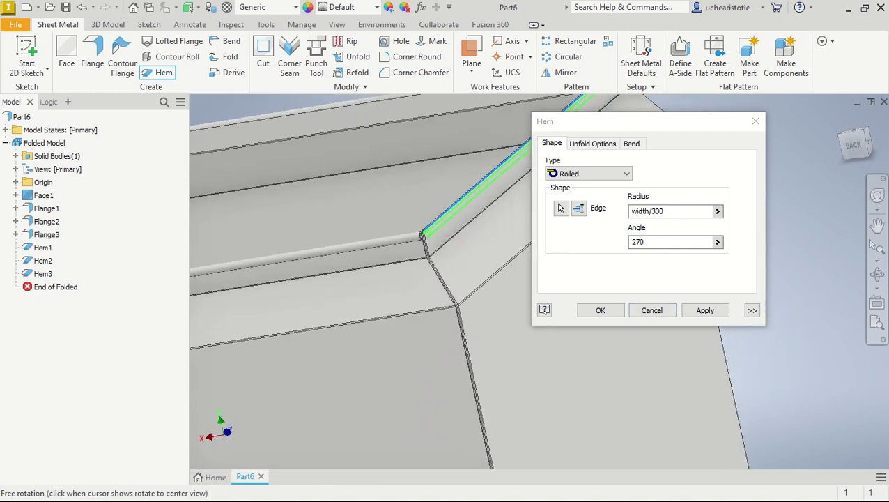
pyautogui.click(600, 310)
# Start a new 2D sketch on the outer front wall of the box.
pyautogui.scroll(10, 440, 331)
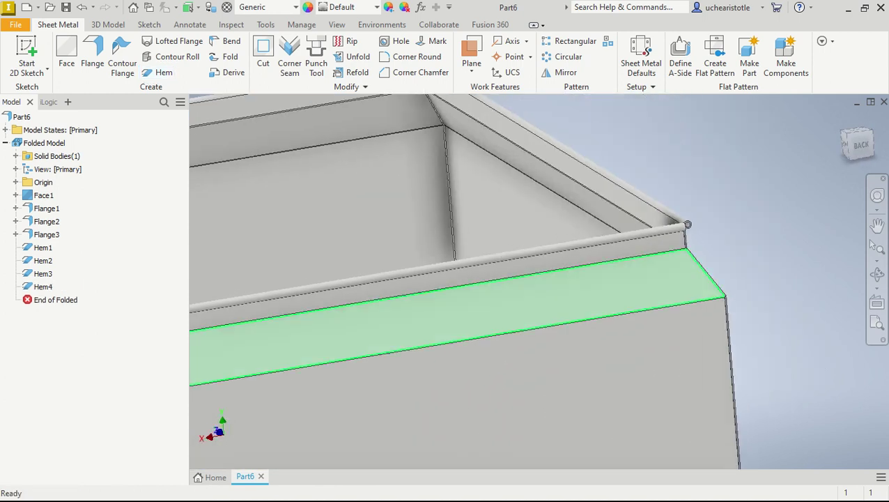
pyautogui.keyDown('shift'); pyautogui.moveTo(440, 330); pyautogui.dragTo(441, 330, button='middle'); pyautogui.keyUp('shift')
pyautogui.scroll(-4, 398, 330)
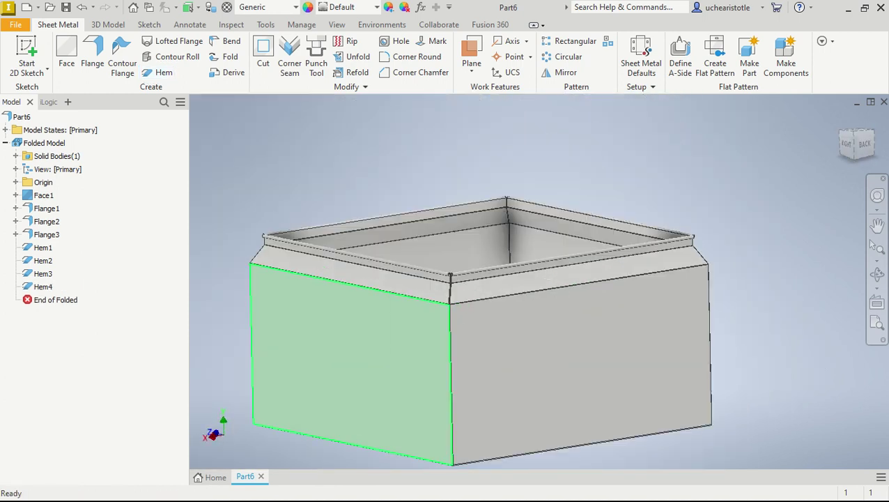
pyautogui.scroll(3, 421, 331)
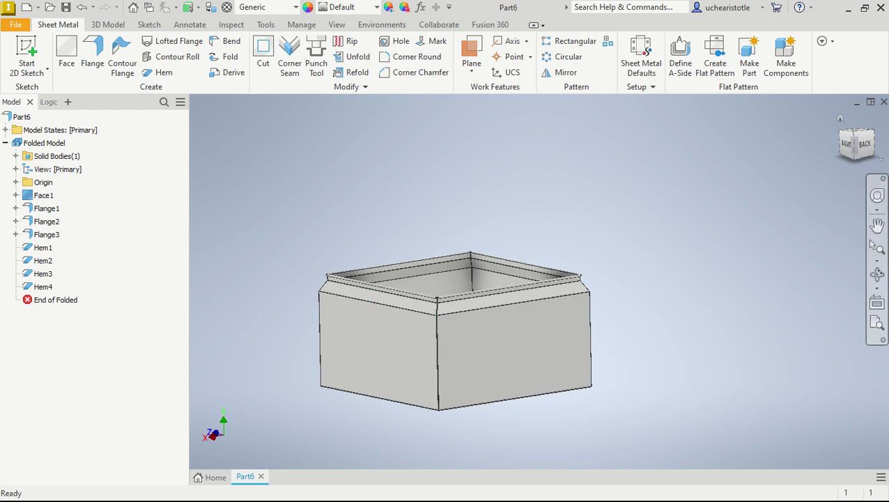
pyautogui.keyDown('shift'); pyautogui.moveTo(446, 335); pyautogui.dragTo(488, 327, button='middle'); pyautogui.keyUp('shift')
pyautogui.press('F6')
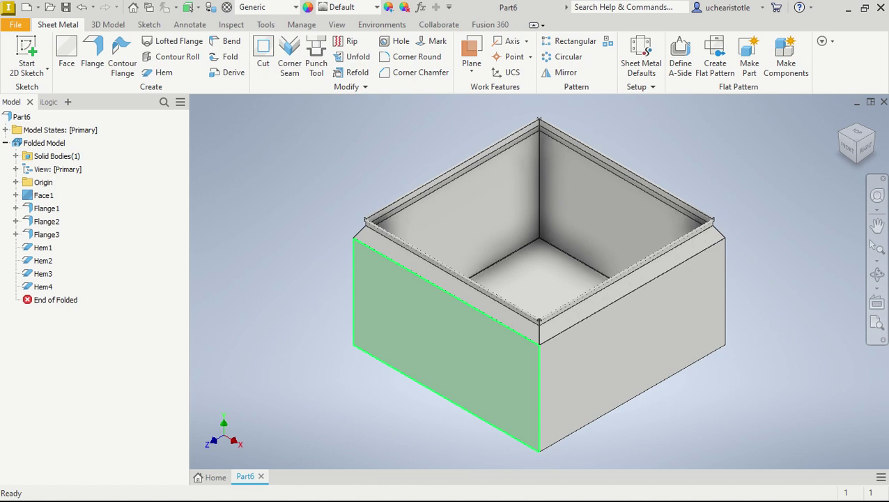
pyautogui.click(405, 327)
pyautogui.click(518, 293)
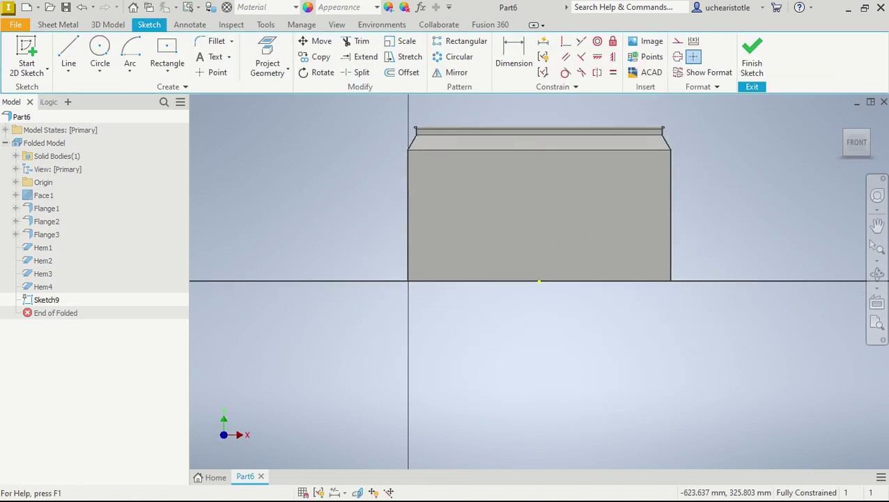
# Sketch a circle in the left part of the front face with its diameter defined as dia=width/15.
pyautogui.press('c')
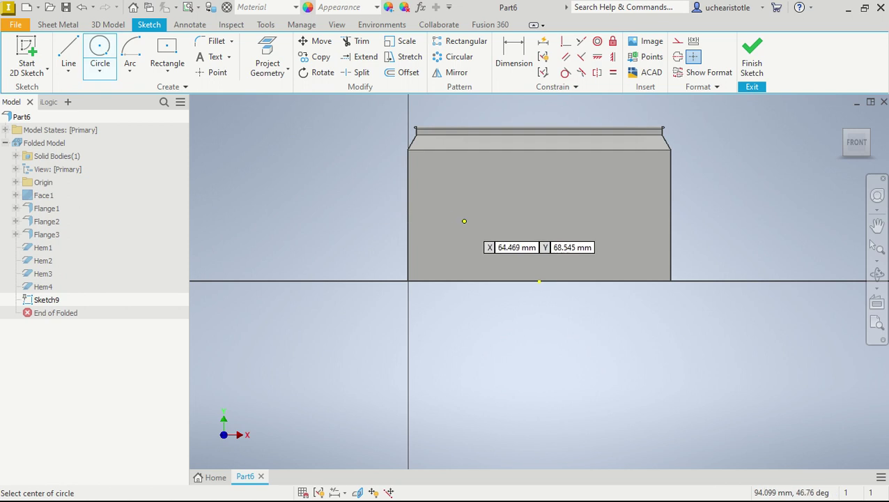
pyautogui.click(461, 215)
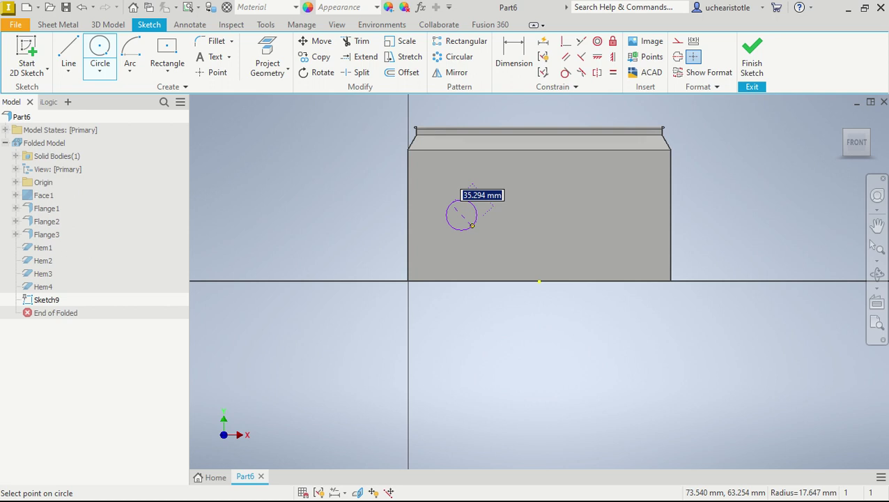
pyautogui.write('dia=wi')
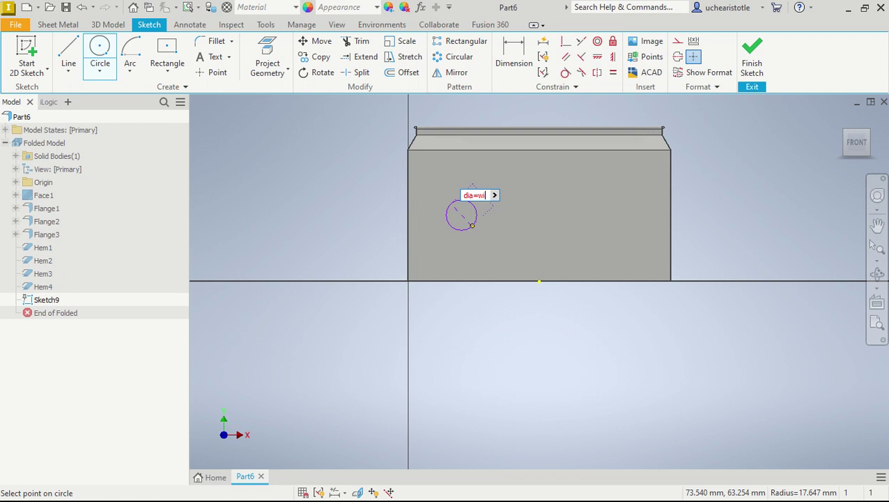
pyautogui.write('dth/15')
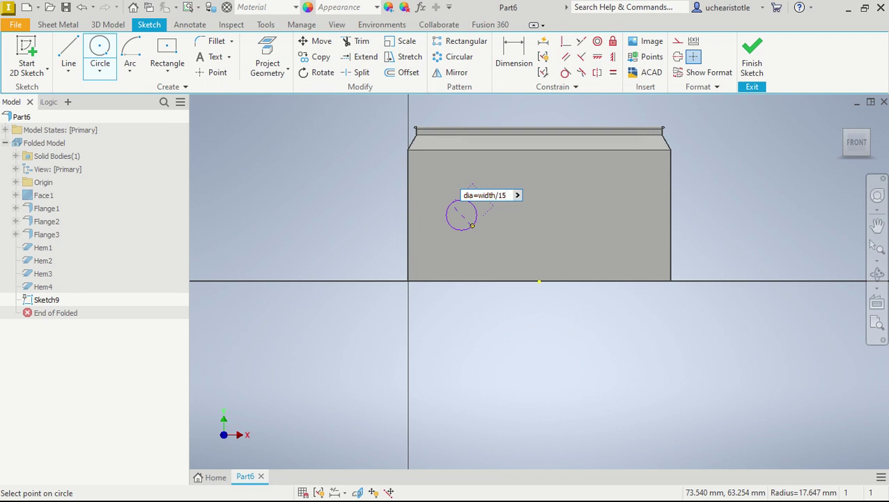
pyautogui.press('Return')
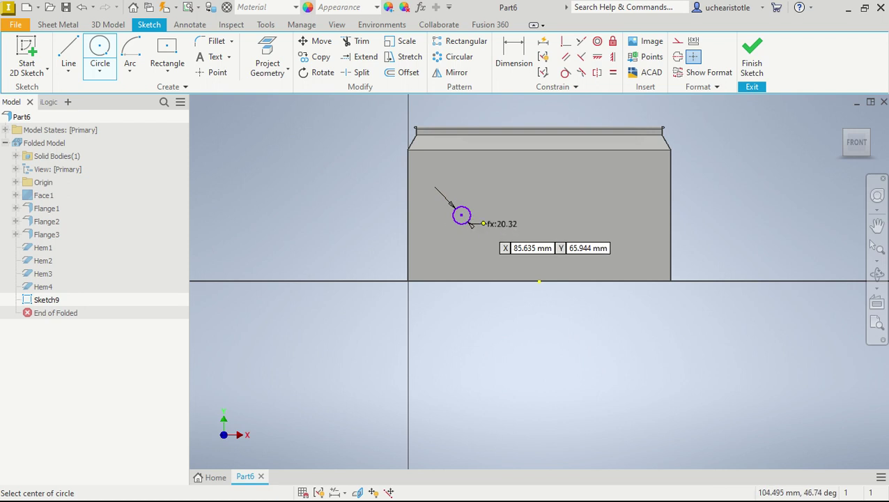
# Dimension the circle centre's height above the face's bottom edge as pos1=width/4.
pyautogui.scroll(5, 482, 225)
pyautogui.scroll(-5, 483, 223)
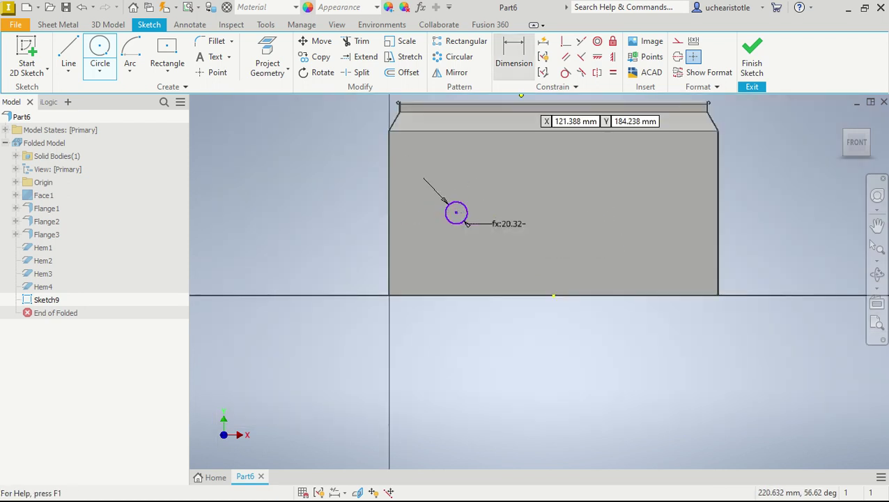
pyautogui.click(513, 52)
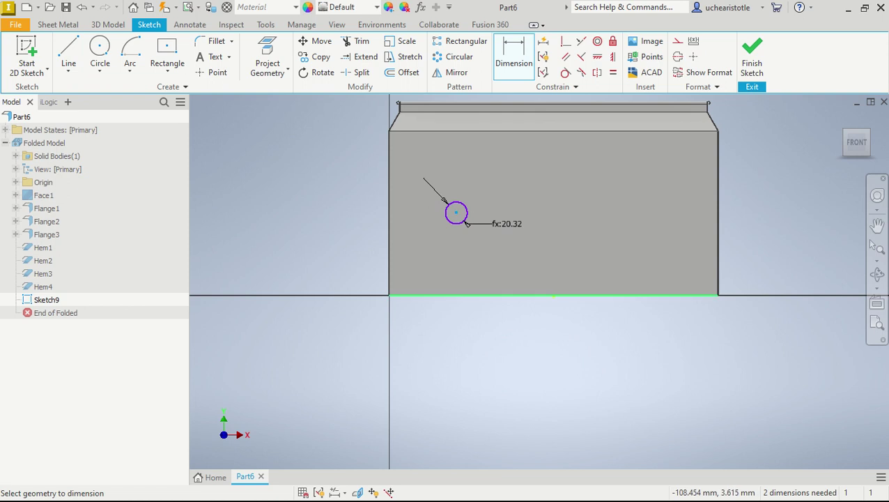
pyautogui.click(433, 294)
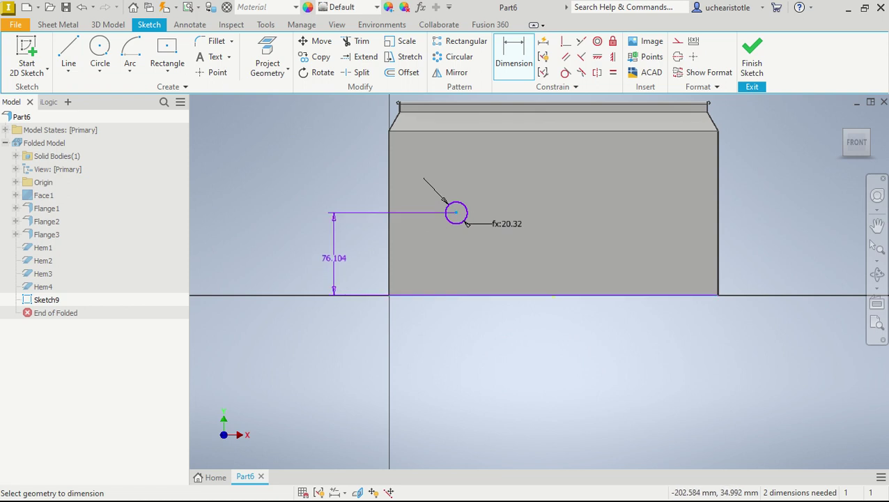
pyautogui.click(334, 258)
pyautogui.write('pos1')
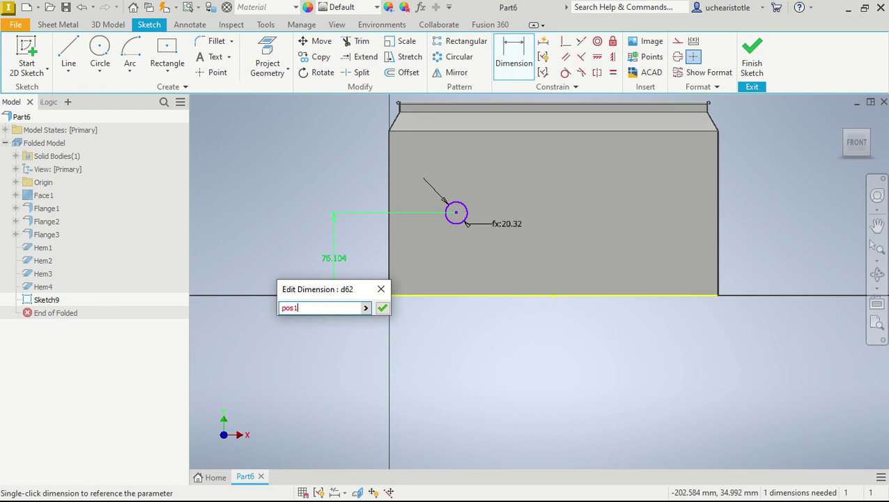
pyautogui.write('=')
pyautogui.write('with')
pyautogui.press('BackSpace')
pyautogui.press('BackSpace')
pyautogui.write('dth')
pyautogui.write('/4')
pyautogui.press('Return')
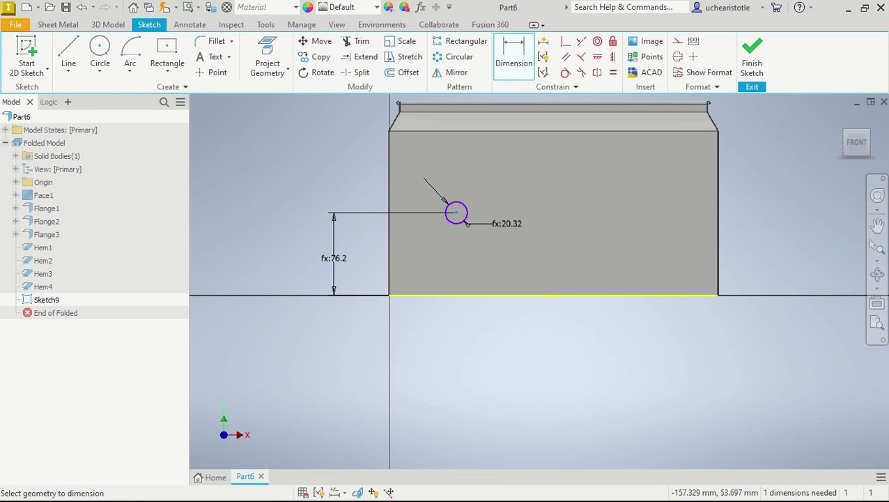
# Dimension the circle centre's horizontal distance from the front face's left edge as pos2=width/3 and finish the sketch.
pyautogui.click(388, 239)
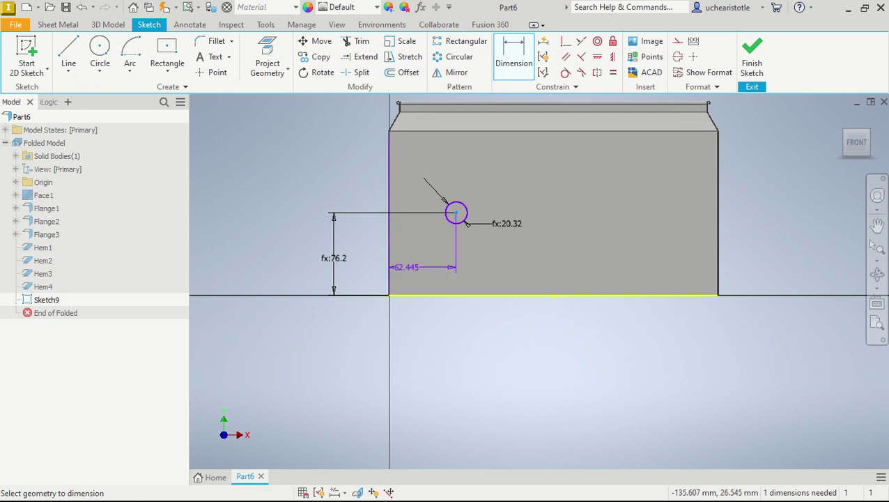
pyautogui.click(418, 337)
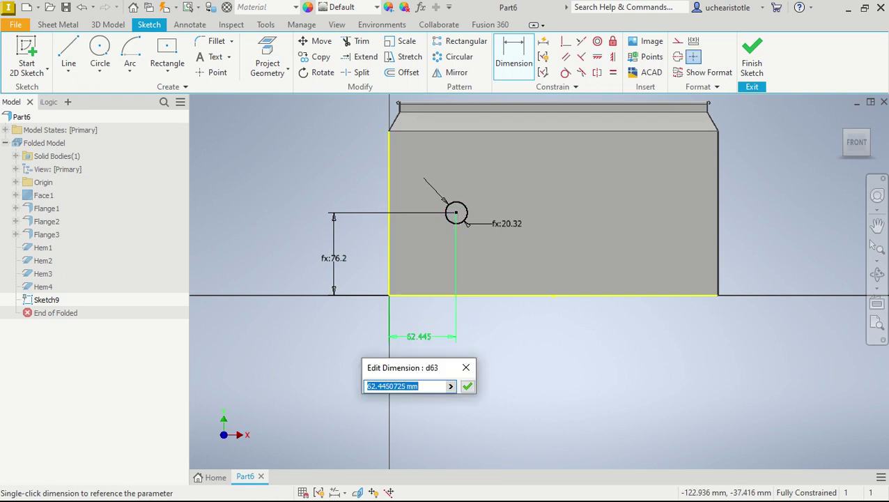
pyautogui.write('pos')
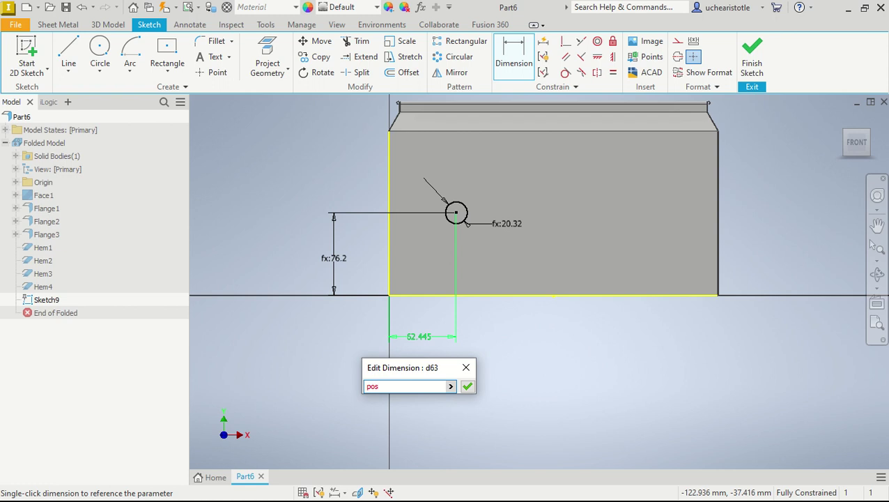
pyautogui.write('2=width/3')
pyautogui.press('Return')
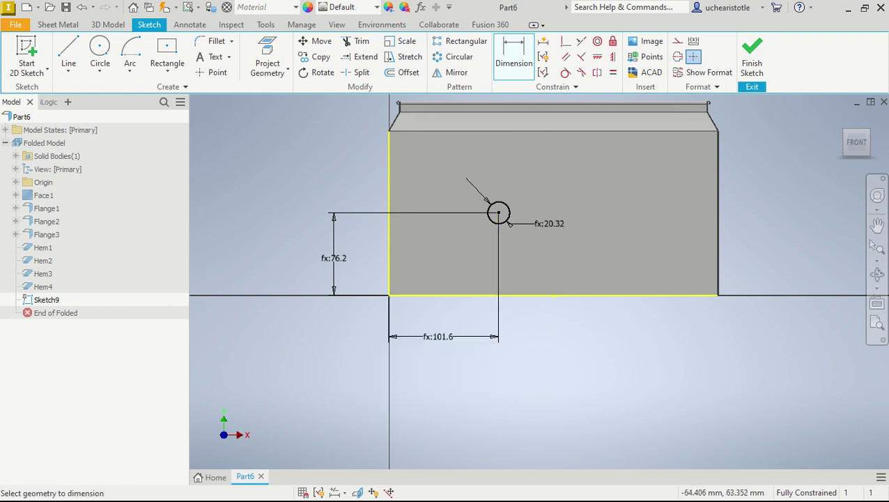
pyautogui.keyDown('shift'); pyautogui.moveTo(519, 209); pyautogui.dragTo(519, 210, button='middle'); pyautogui.keyUp('shift')
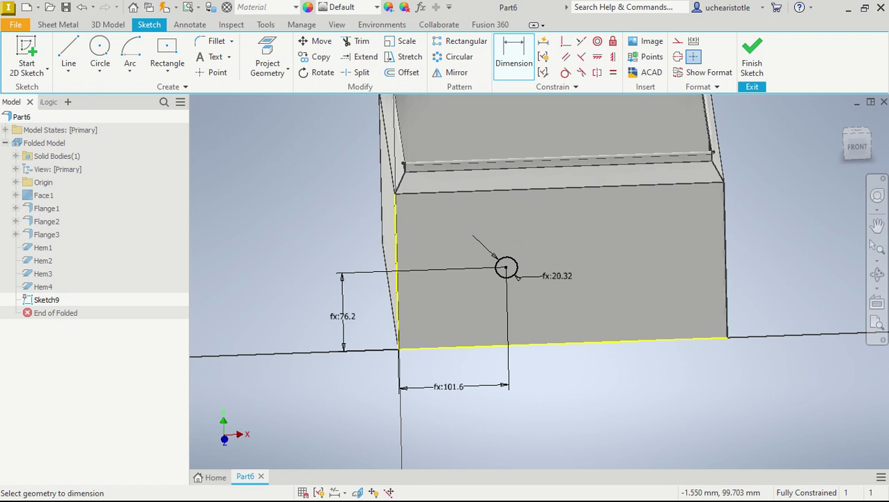
pyautogui.click(751, 60)
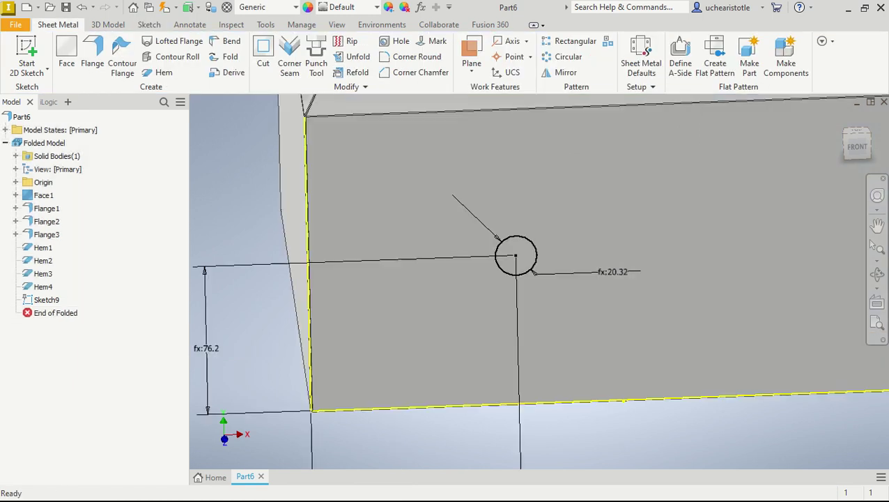
# Extrude the circle profile 10 mm as a cut through the front wall.
pyautogui.click(108, 25)
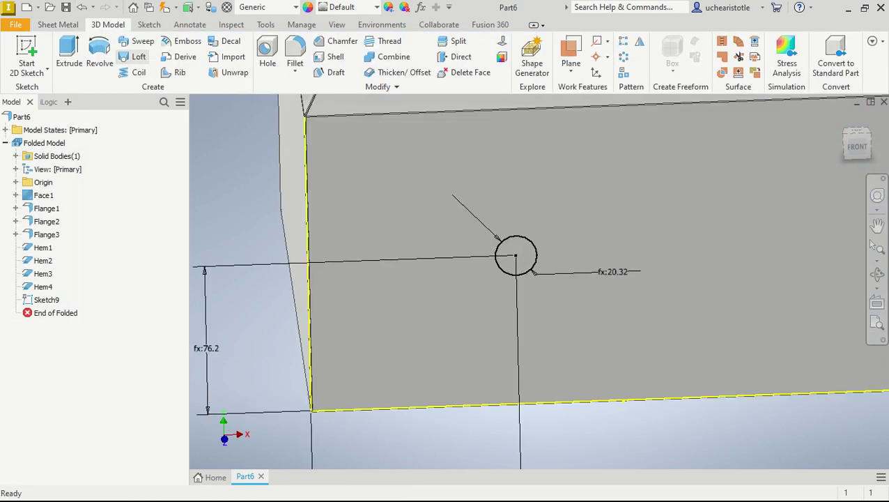
pyautogui.click(69, 54)
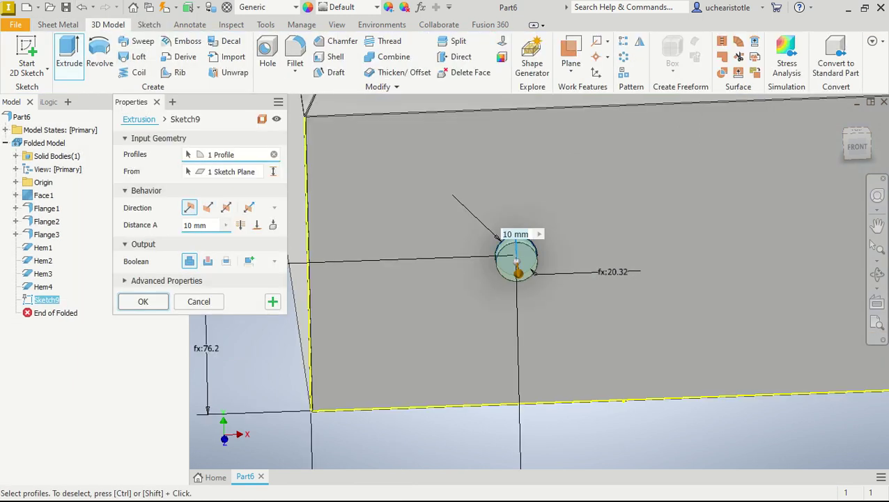
pyautogui.keyDown('shift'); pyautogui.moveTo(446, 230); pyautogui.dragTo(522, 278, button='middle'); pyautogui.keyUp('shift')
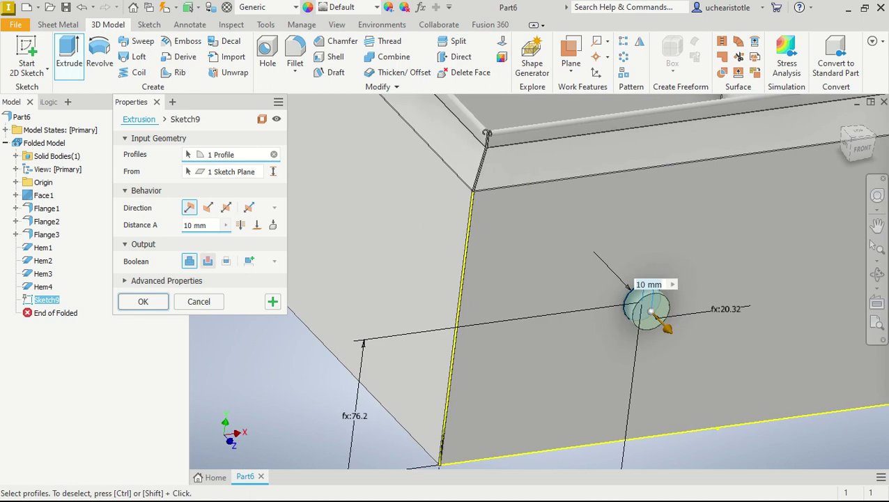
pyautogui.click(208, 261)
pyautogui.keyDown('shift'); pyautogui.moveTo(657, 317); pyautogui.dragTo(639, 251, button='middle'); pyautogui.keyUp('shift')
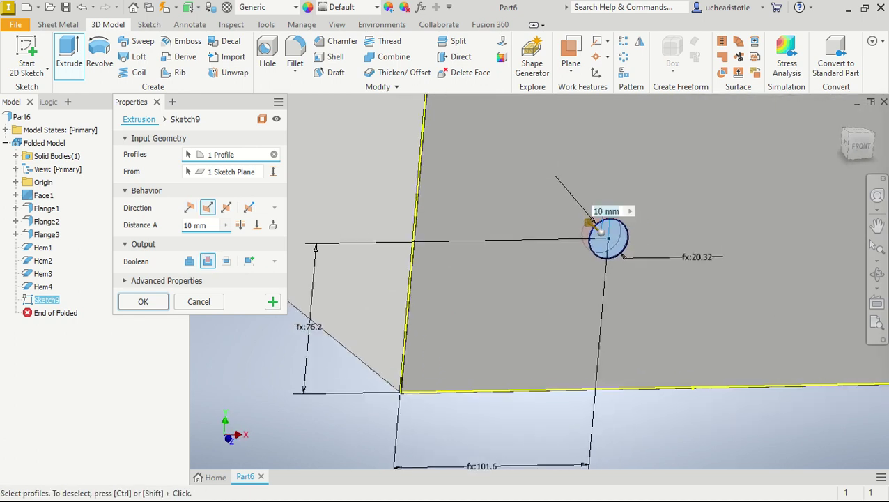
pyautogui.press('Return')
pyautogui.keyDown('shift'); pyautogui.moveTo(627, 182); pyautogui.dragTo(601, 119, button='middle'); pyautogui.keyUp('shift')
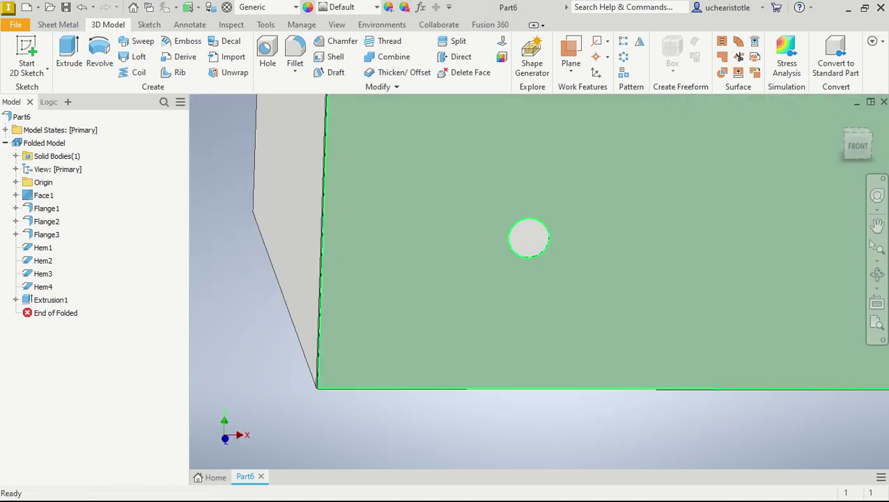
# Start a rectangular pattern of the hole extrusion, with direction 1 along the front face's upper horizontal edge.
pyautogui.keyDown('shift'); pyautogui.moveTo(697, 174); pyautogui.dragTo(814, 103, button='middle'); pyautogui.keyUp('shift')
pyautogui.keyDown('shift'); pyautogui.moveTo(601, 124); pyautogui.dragTo(623, 138, button='middle'); pyautogui.keyUp('shift')
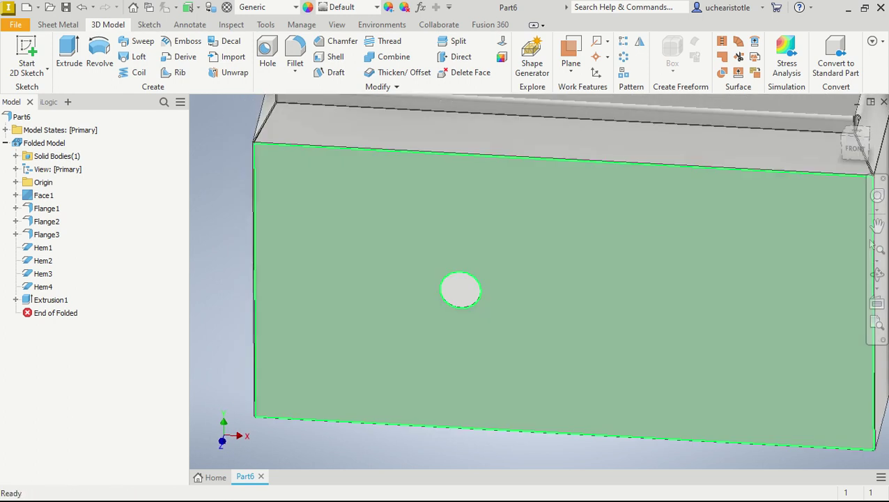
pyautogui.scroll(-3, 482, 308)
pyautogui.keyDown('shift'); pyautogui.moveTo(483, 307); pyautogui.dragTo(487, 301, button='middle'); pyautogui.keyUp('shift')
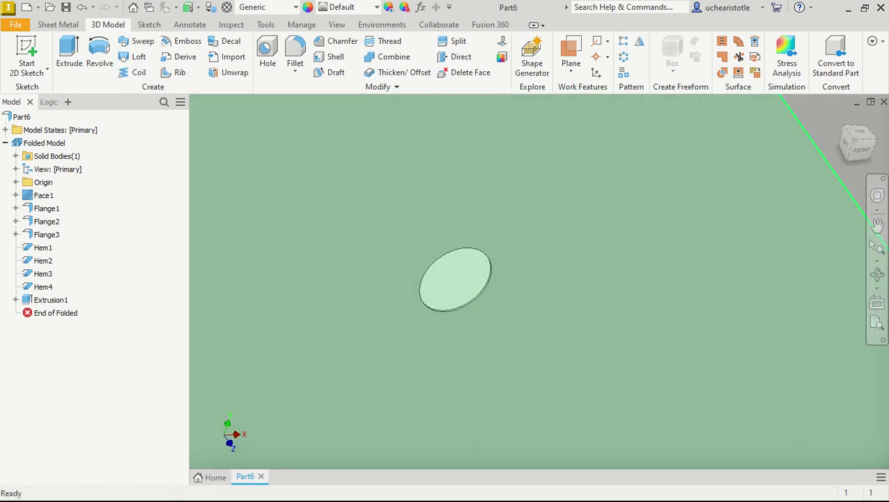
pyautogui.scroll(-2, 457, 262)
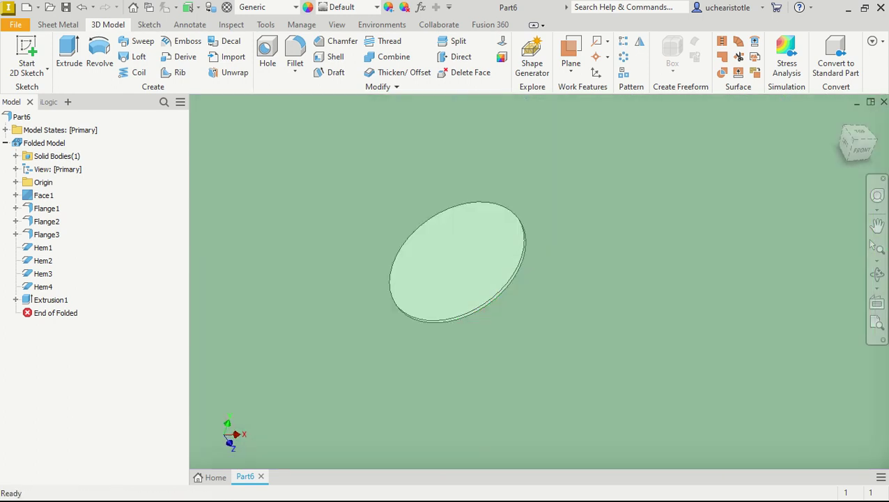
pyautogui.moveTo(502, 291)
pyautogui.keyDown('shift'); pyautogui.mouseDown(button='middle')
pyautogui.moveTo(512, 282)
pyautogui.moveTo(493, 298)
pyautogui.mouseUp(button='middle'); pyautogui.keyUp('shift')
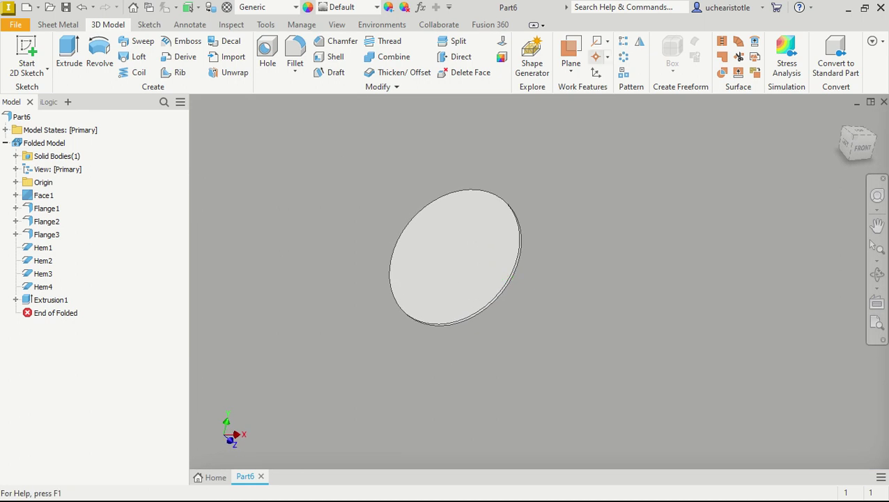
pyautogui.hotkey('ctrl', 'shift', 'r')
pyautogui.scroll(5, 488, 278)
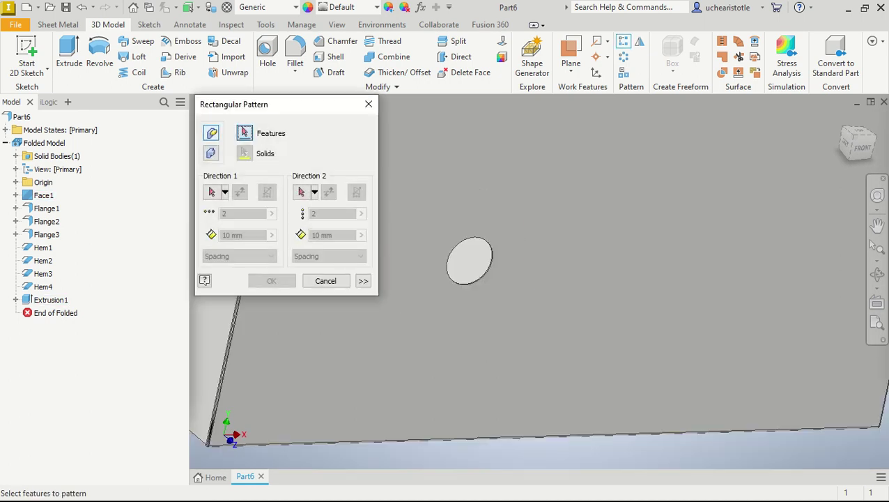
pyautogui.scroll(-5, 483, 270)
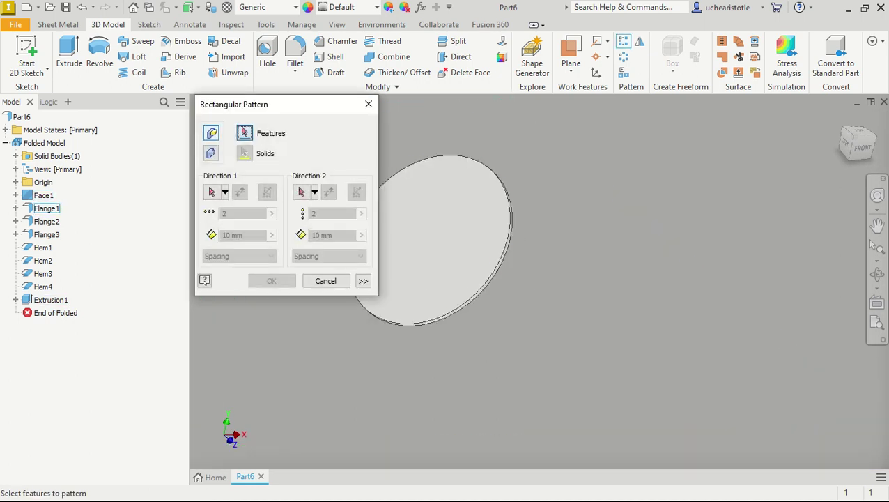
pyautogui.click(483, 269)
pyautogui.scroll(5, 490, 275)
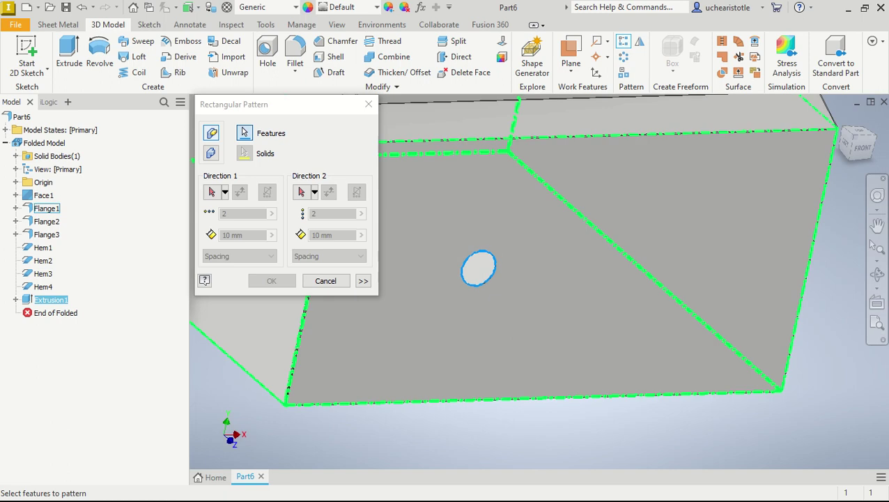
pyautogui.click(211, 192)
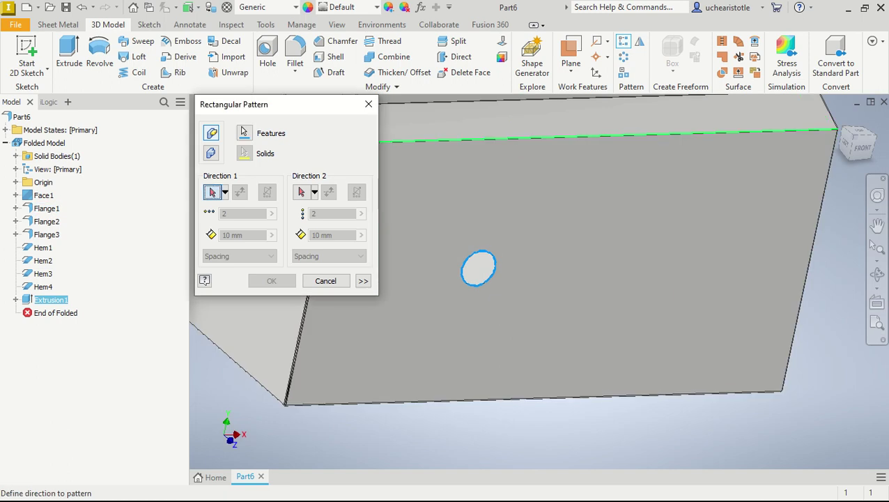
pyautogui.click(515, 138)
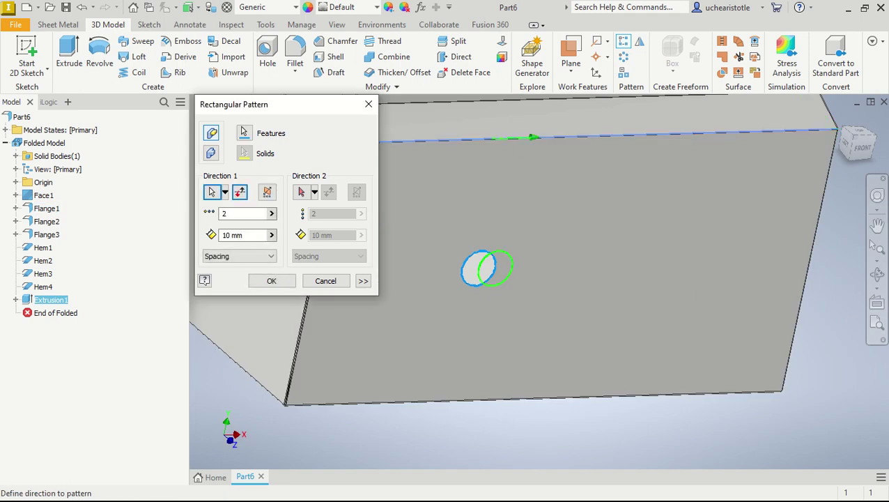
# Set the column spacing to space=width/3 with a count of 2 and create the hole pattern.
pyautogui.scroll(5, 512, 170)
pyautogui.keyDown('shift'); pyautogui.moveTo(512, 172); pyautogui.dragTo(468, 178, button='middle'); pyautogui.keyUp('shift')
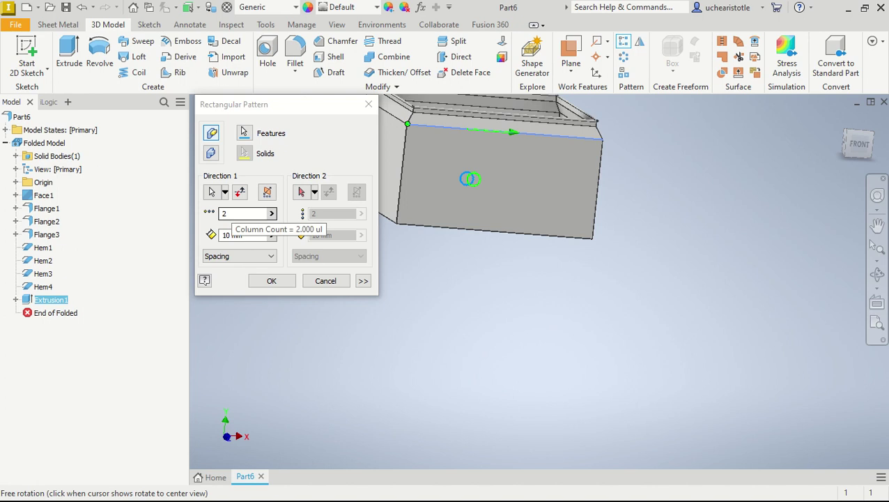
pyautogui.click(233, 235)
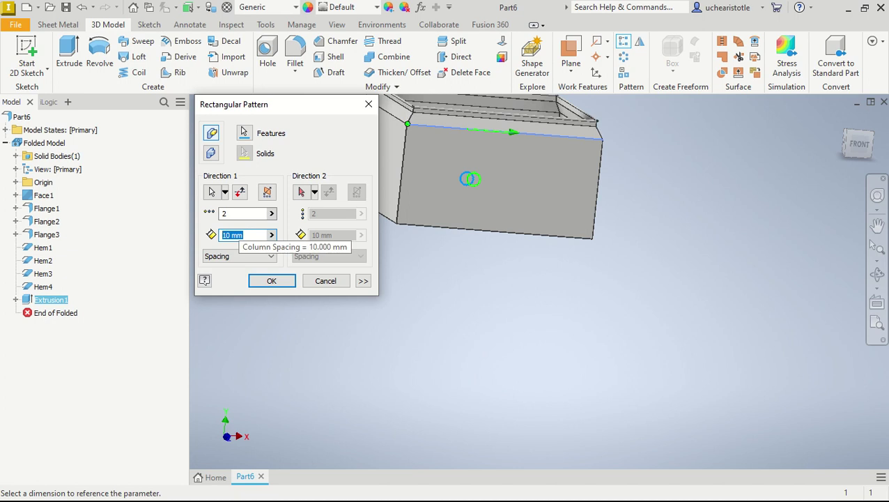
pyautogui.write('space=')
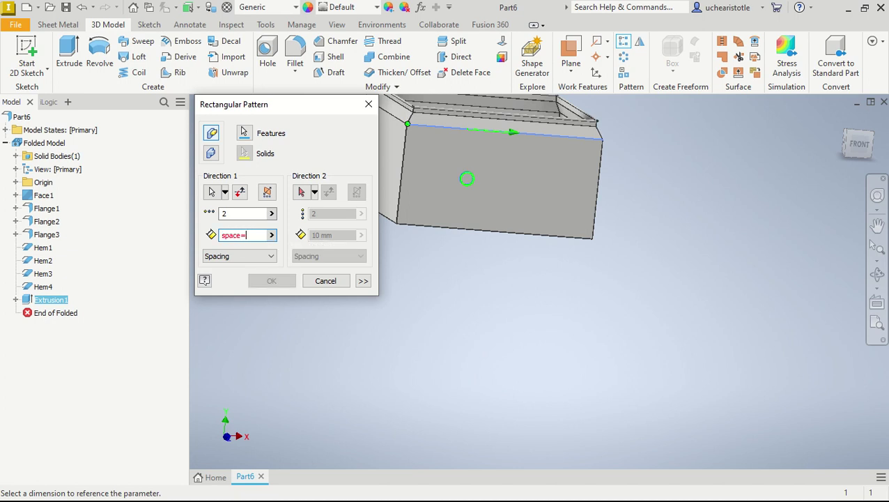
pyautogui.write('width')
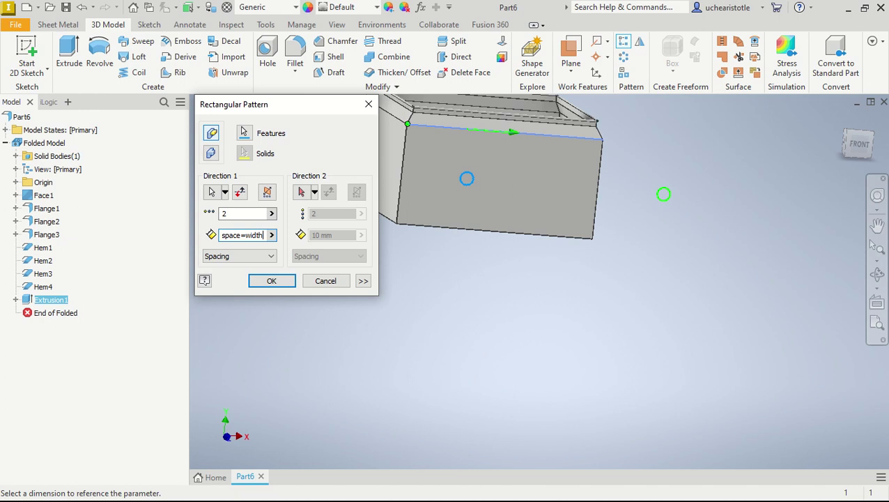
pyautogui.write('/3')
pyautogui.click(272, 281)
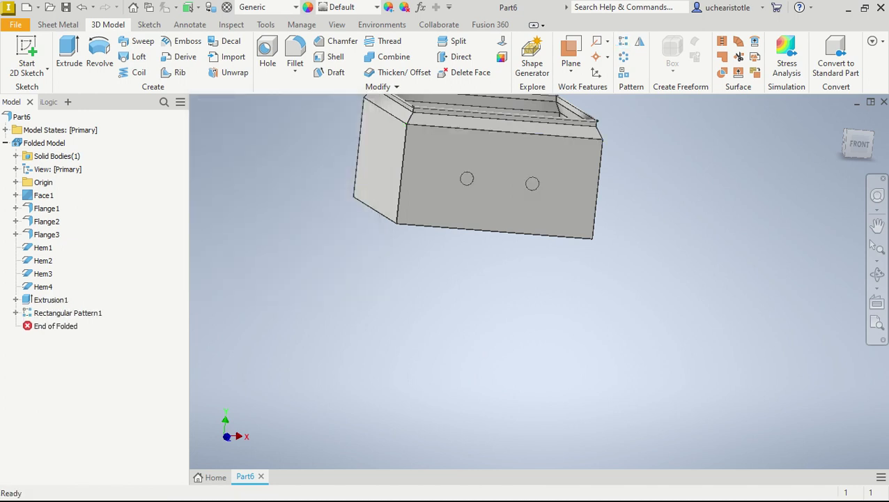
# Examine the two patterned front holes and the box from several angles.
pyautogui.keyDown('shift'); pyautogui.moveTo(547, 170); pyautogui.dragTo(485, 184, button='middle'); pyautogui.keyUp('shift')
pyautogui.scroll(-5, 485, 184)
pyautogui.scroll(5, 484, 184)
pyautogui.keyDown('shift'); pyautogui.moveTo(479, 153); pyautogui.dragTo(485, 302, button='middle'); pyautogui.keyUp('shift')
pyautogui.click(486, 251)
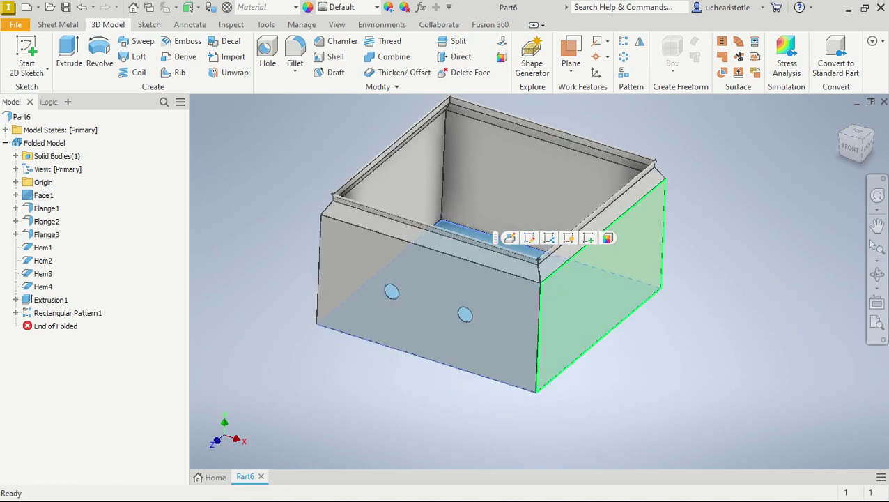
pyautogui.press('Escape')
pyautogui.moveTo(491, 241)
pyautogui.keyDown('shift'); pyautogui.mouseDown(button='middle')
pyautogui.moveTo(491, 251)
pyautogui.moveTo(491, 238)
pyautogui.mouseUp(button='middle'); pyautogui.keyUp('shift')
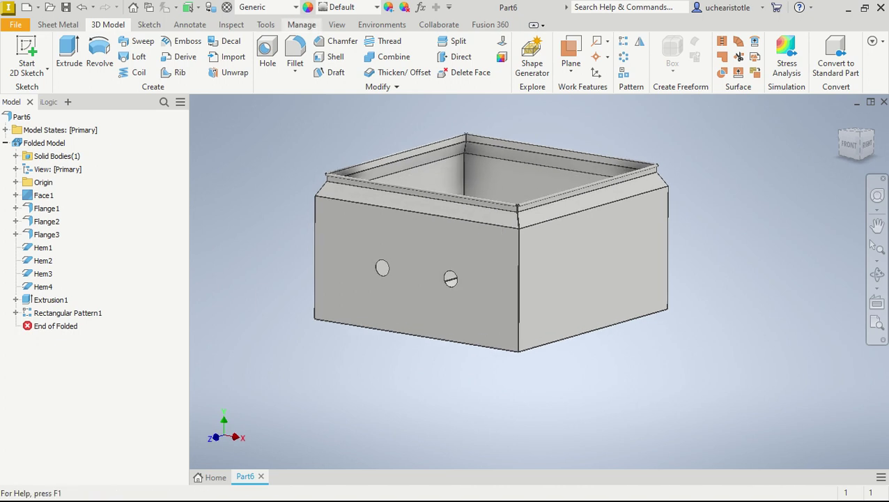
# Add an iLogic form named Change Size, stored in this document.
pyautogui.click(301, 24)
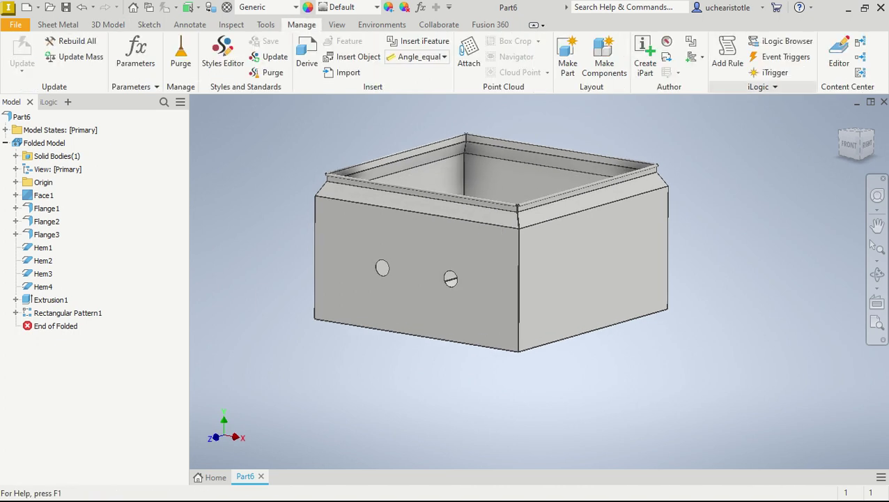
pyautogui.click(763, 87)
pyautogui.click(743, 103)
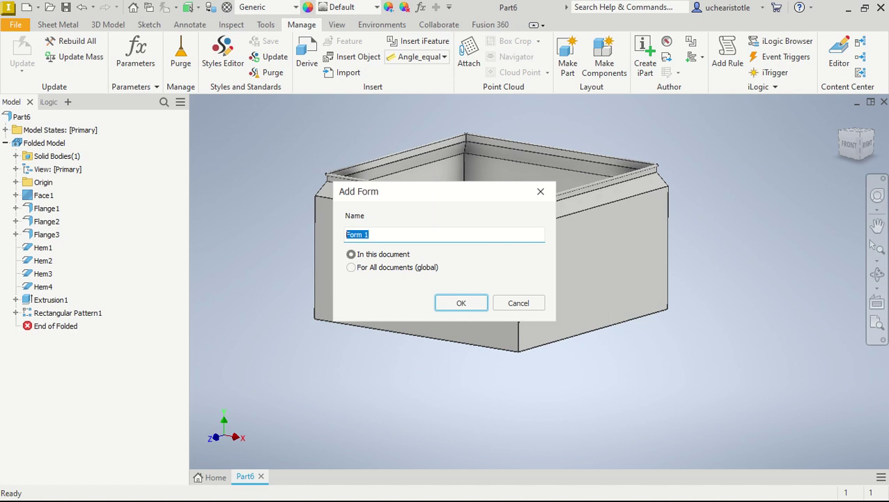
pyautogui.write('Change Size')
pyautogui.press('Return')
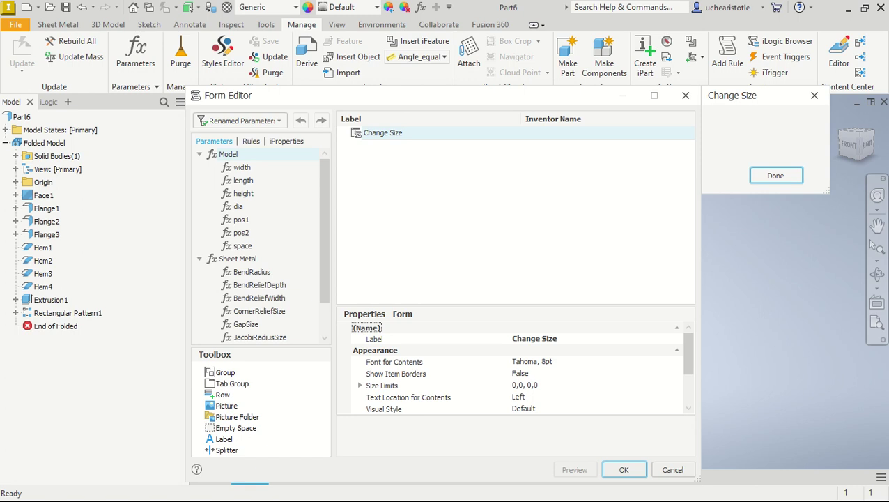
# Place the width parameter on the Change Size form and save the form.
pyautogui.click(242, 167)
pyautogui.moveTo(241, 168); pyautogui.dragTo(386, 143)
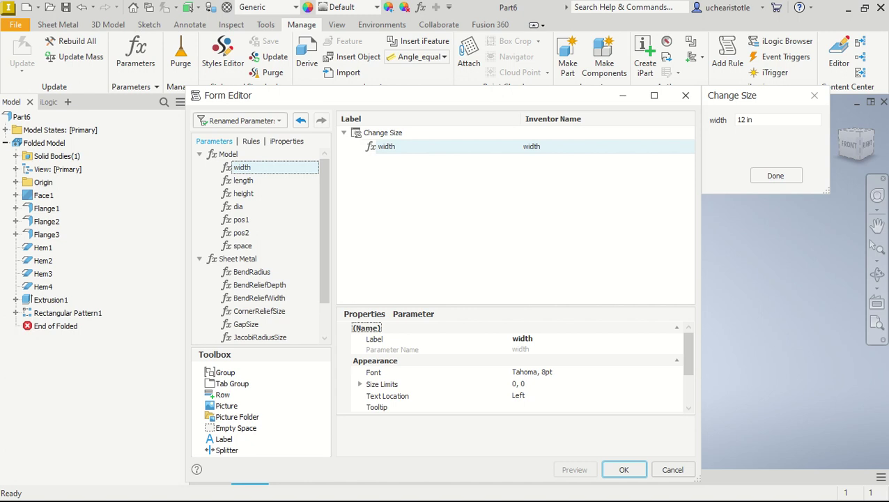
pyautogui.click(624, 469)
# Measure the length of the vertical corner edge between the front and right walls.
pyautogui.keyDown('shift'); pyautogui.moveTo(453, 237); pyautogui.dragTo(489, 241, button='middle'); pyautogui.keyUp('shift')
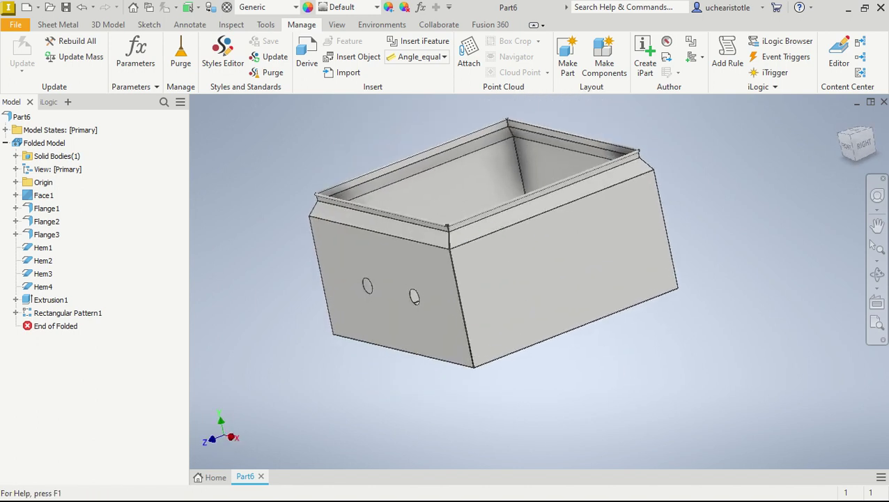
pyautogui.click(231, 25)
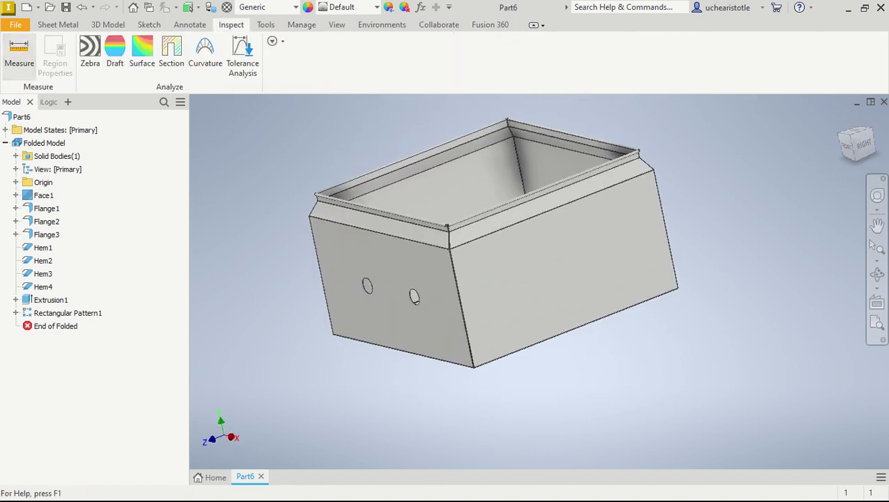
pyautogui.click(19, 53)
pyautogui.click(460, 306)
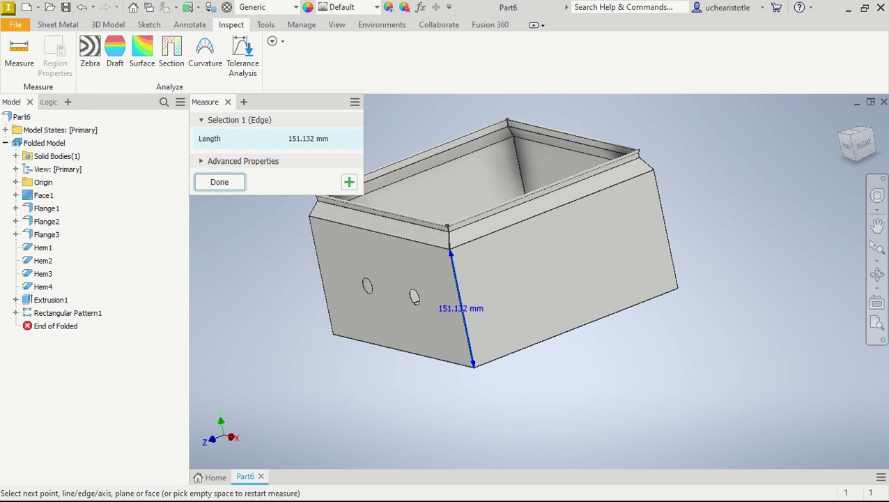
pyautogui.click(219, 182)
pyautogui.keyDown('shift'); pyautogui.moveTo(557, 265); pyautogui.dragTo(491, 241, button='middle'); pyautogui.keyUp('shift')
pyautogui.keyDown('shift'); pyautogui.moveTo(307, 260); pyautogui.dragTo(369, 273, button='middle'); pyautogui.keyUp('shift')
pyautogui.keyDown('shift'); pyautogui.moveTo(492, 241); pyautogui.dragTo(488, 237, button='middle'); pyautogui.keyUp('shift')
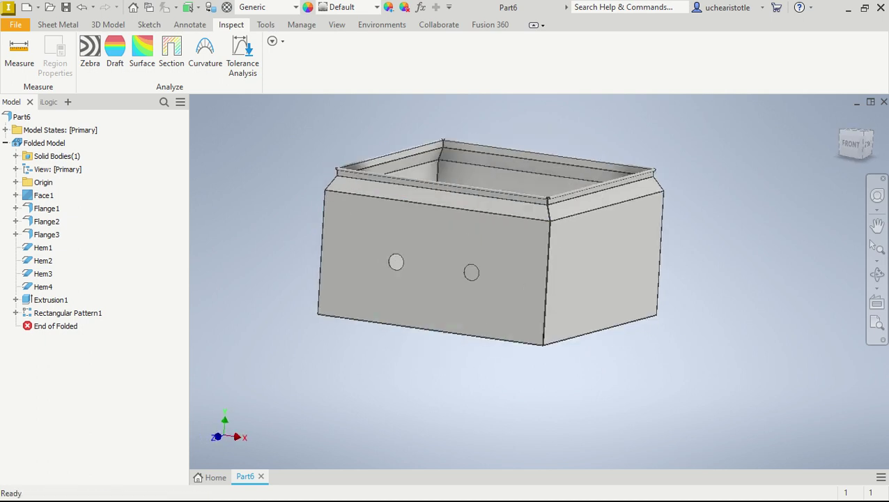
# Measure the diameter of the front wall hole farther from the right wall.
pyautogui.click(19, 54)
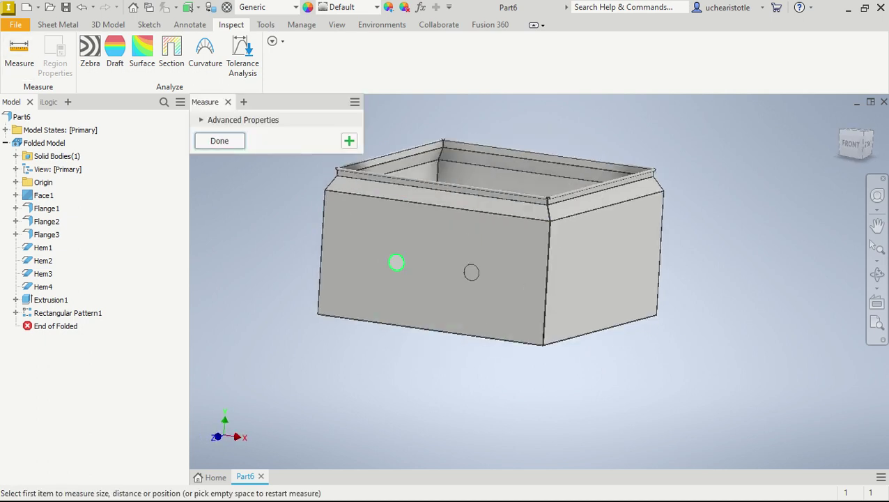
pyautogui.click(396, 262)
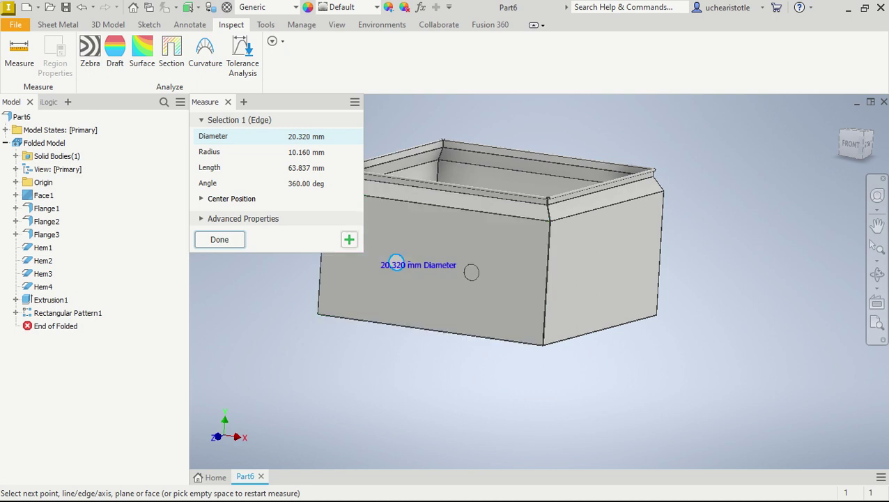
pyautogui.click(220, 240)
# Set the box width to 24 in through the Change Size iLogic form.
pyautogui.keyDown('shift'); pyautogui.moveTo(418, 292); pyautogui.dragTo(383, 300, button='middle'); pyautogui.keyUp('shift')
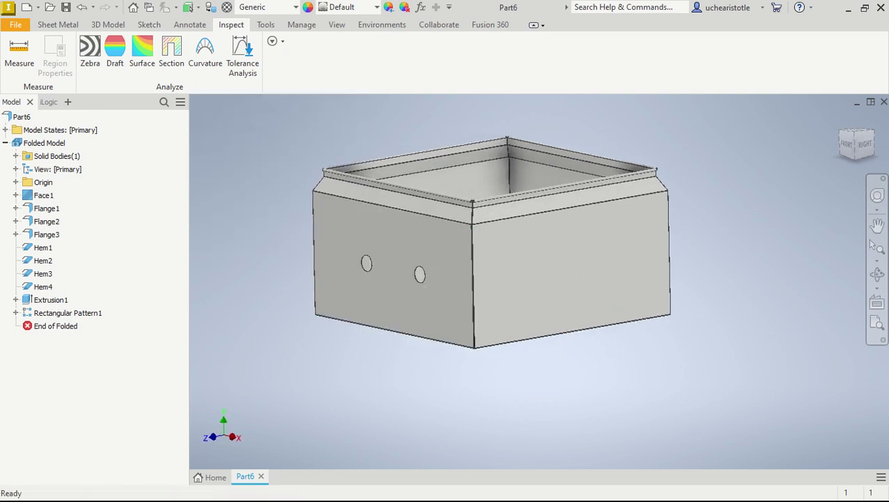
pyautogui.click(49, 103)
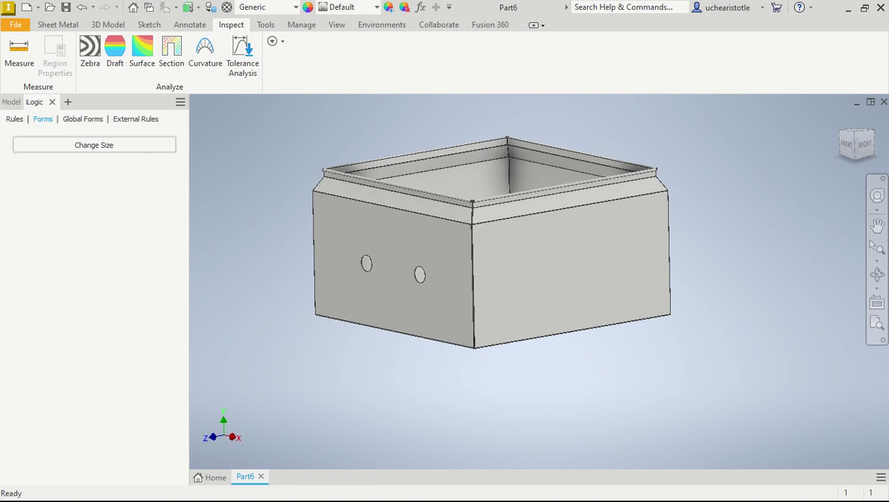
pyautogui.click(93, 145)
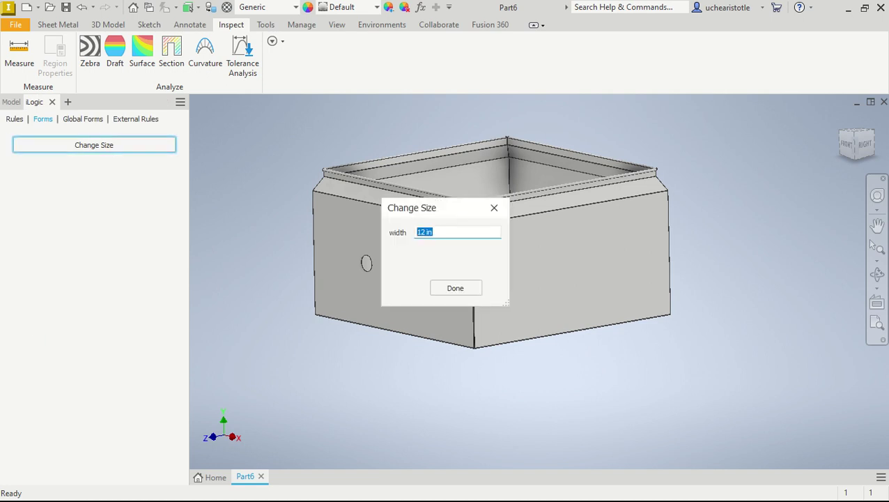
pyautogui.write('24in')
pyautogui.click(449, 288)
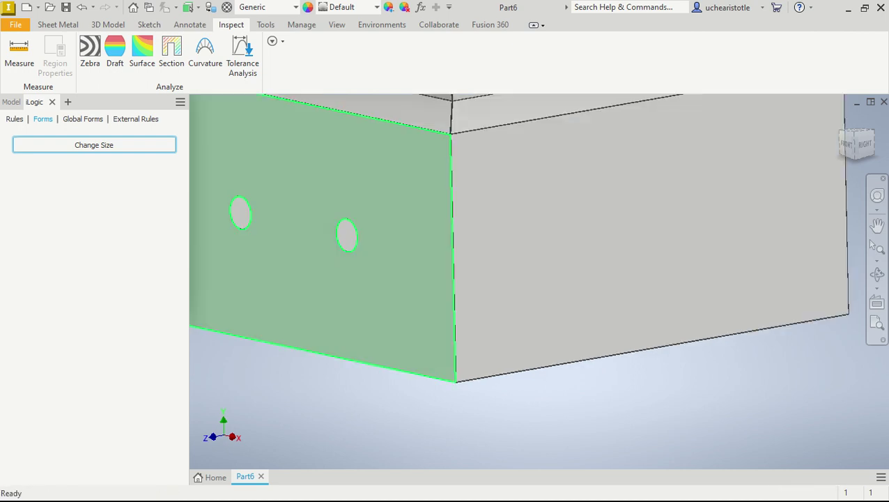
pyautogui.press('F6')
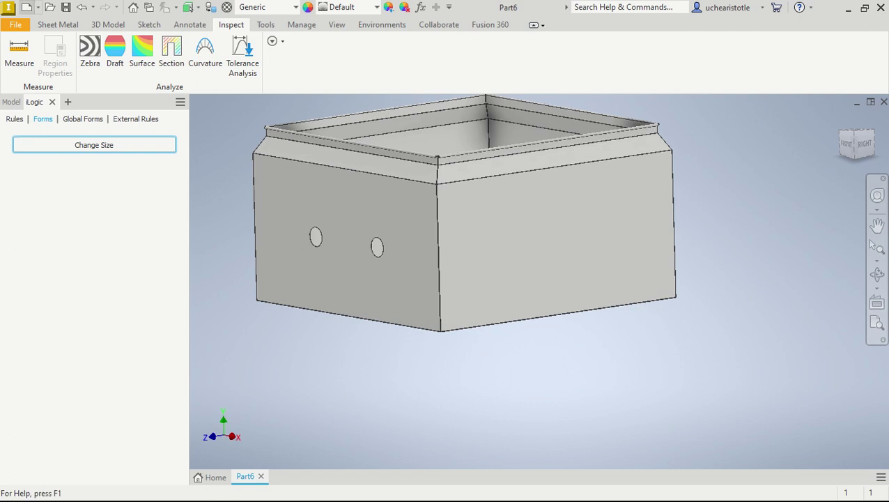
# Measure the vertical corner edge between the front and right walls, and the diameter of the front hole farther from that corner.
pyautogui.press('m')
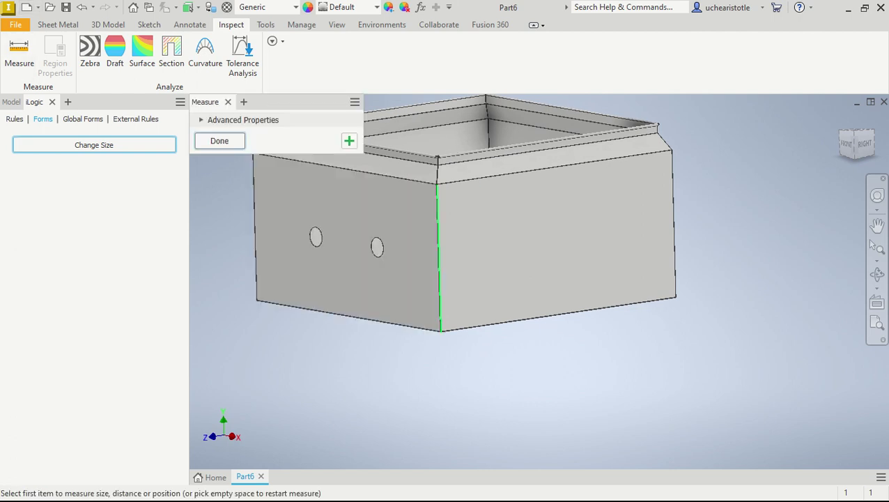
pyautogui.click(439, 258)
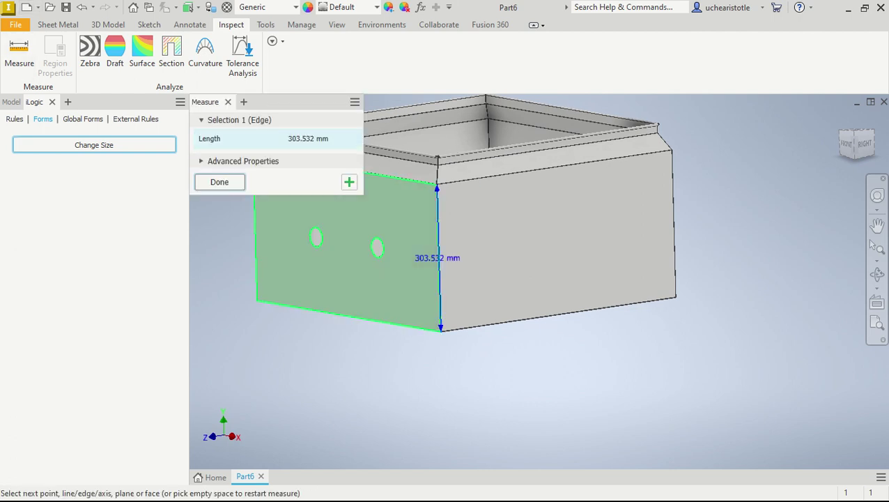
pyautogui.press('Escape')
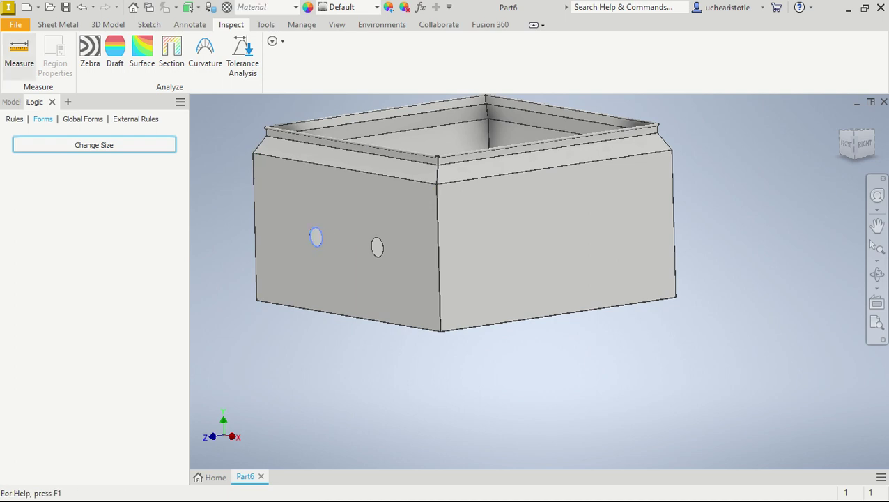
pyautogui.click(19, 52)
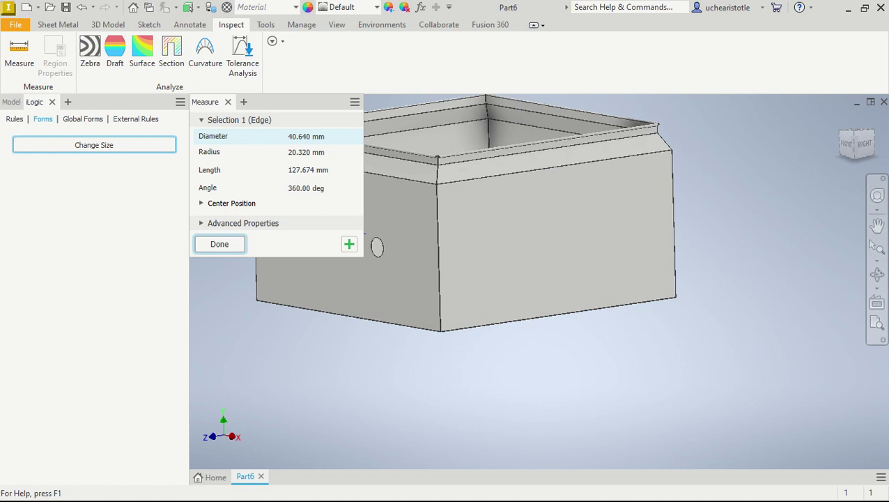
pyautogui.click(220, 244)
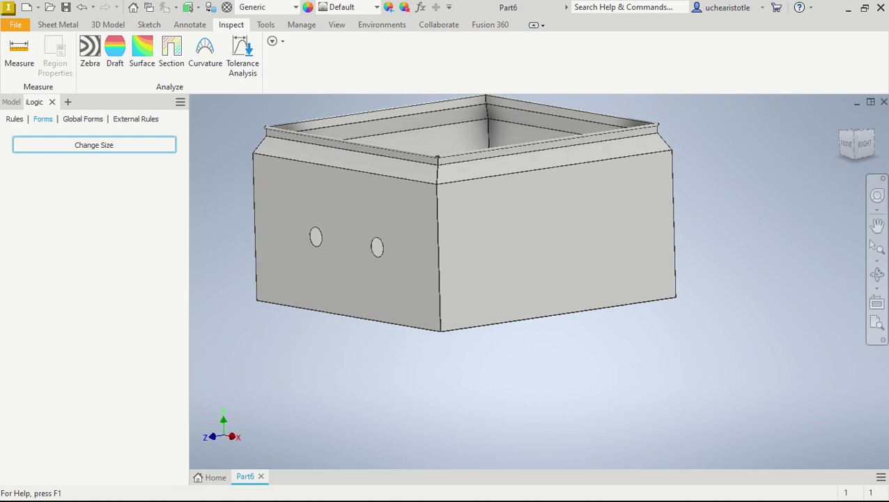
# Set the width to 36 in with the Change Size form.
pyautogui.keyDown('shift'); pyautogui.moveTo(463, 212); pyautogui.dragTo(463, 198, button='middle'); pyautogui.keyUp('shift')
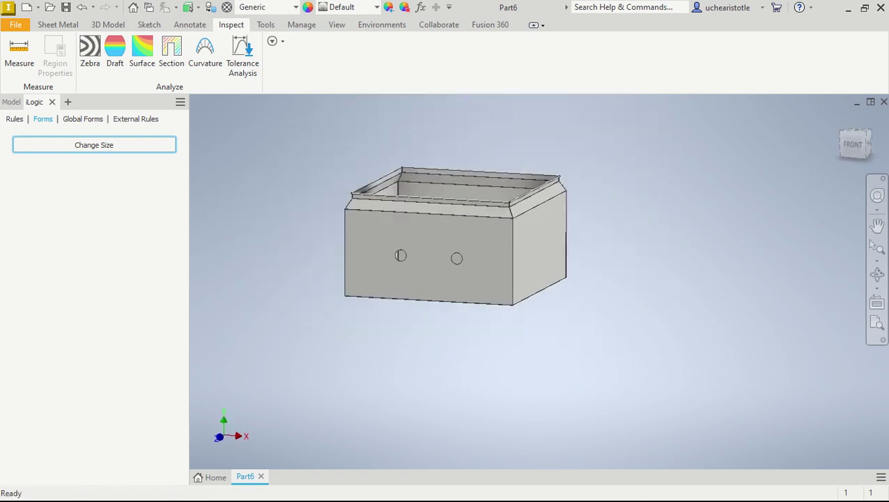
pyautogui.keyDown('shift'); pyautogui.moveTo(467, 234); pyautogui.dragTo(445, 233, button='middle'); pyautogui.keyUp('shift')
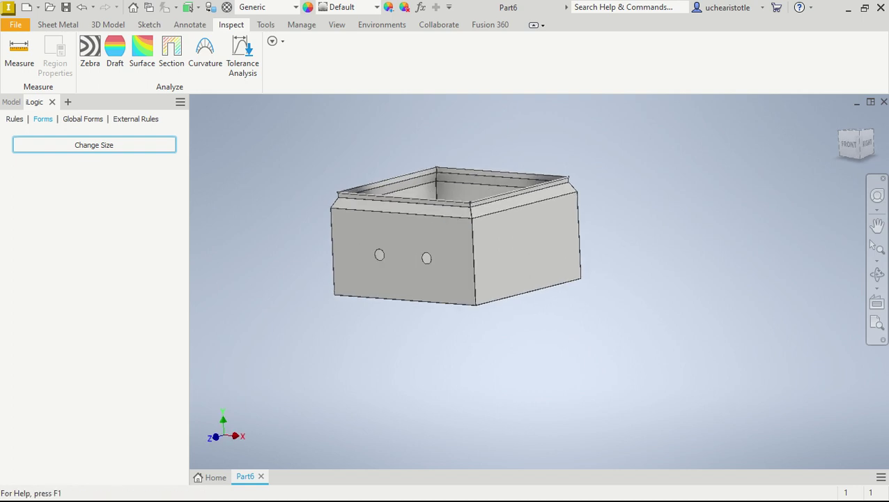
pyautogui.click(93, 144)
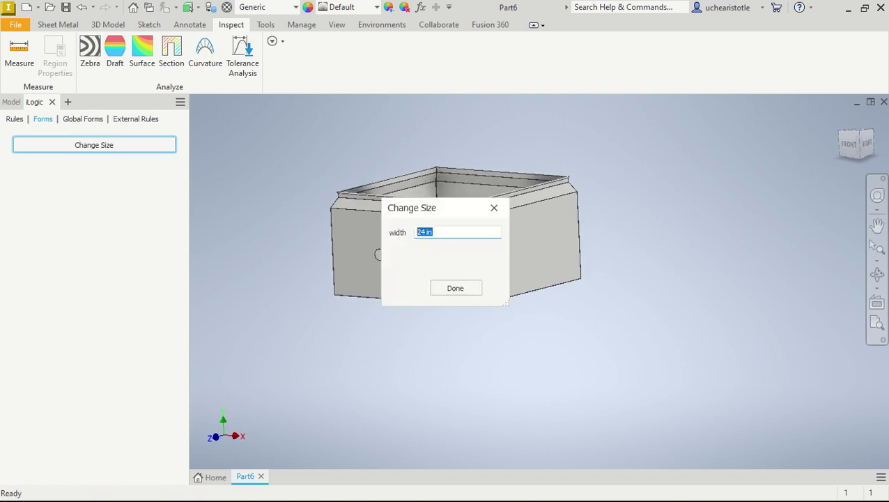
pyautogui.write('36in')
pyautogui.click(455, 288)
# Look over the resized box and set its width to 12 in with the Change Size form.
pyautogui.scroll(-3, 458, 290)
pyautogui.keyDown('shift'); pyautogui.moveTo(427, 266); pyautogui.dragTo(477, 294, button='middle'); pyautogui.keyUp('shift')
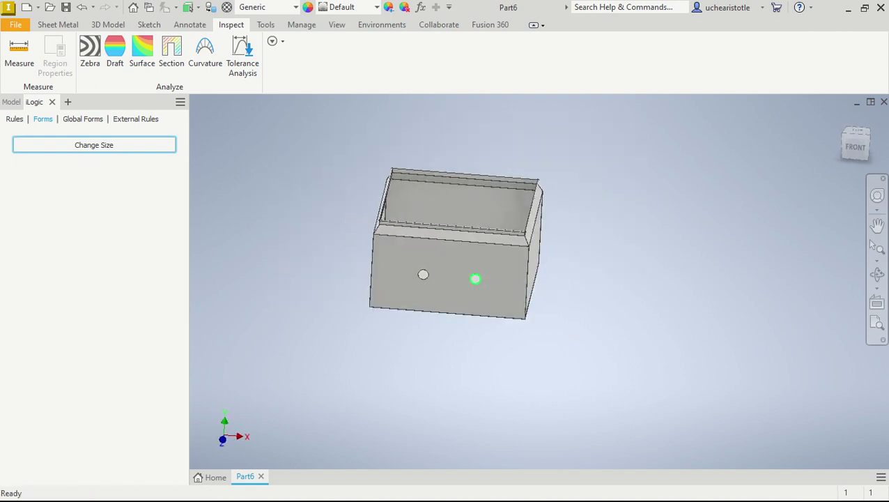
pyautogui.moveTo(480, 287)
pyautogui.keyDown('shift'); pyautogui.mouseDown(button='middle')
pyautogui.moveTo(428, 263)
pyautogui.moveTo(445, 256)
pyautogui.moveTo(428, 273)
pyautogui.mouseUp(button='middle'); pyautogui.keyUp('shift')
pyautogui.scroll(-5, 407, 260)
pyautogui.scroll(5, 428, 273)
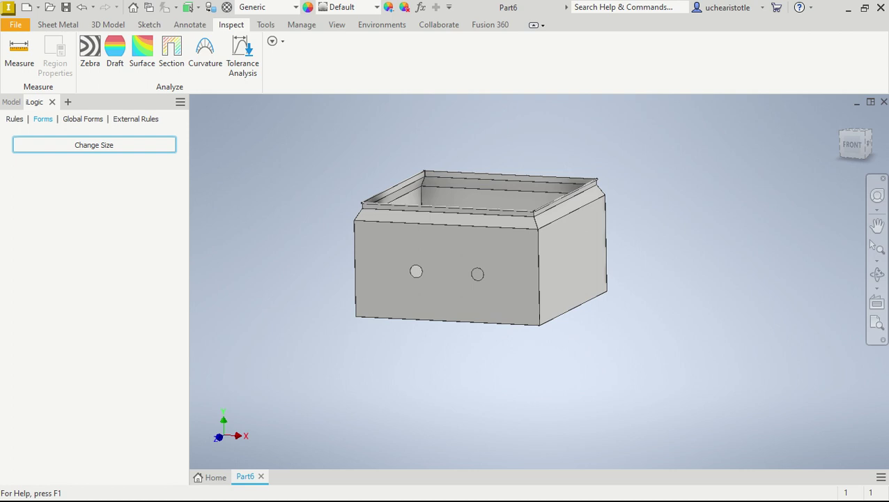
pyautogui.click(94, 144)
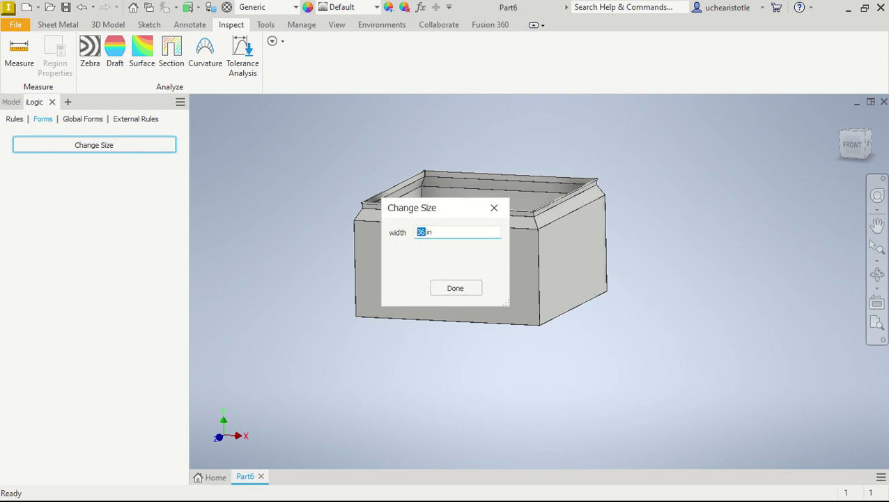
pyautogui.write('12')
pyautogui.press('Return')
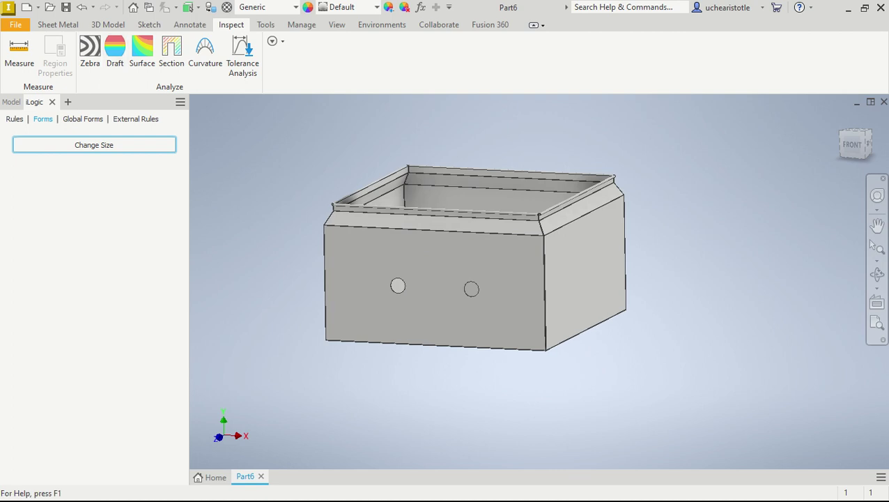
# Add an iLogic rule named Change Pattern to the part.
pyautogui.click(302, 25)
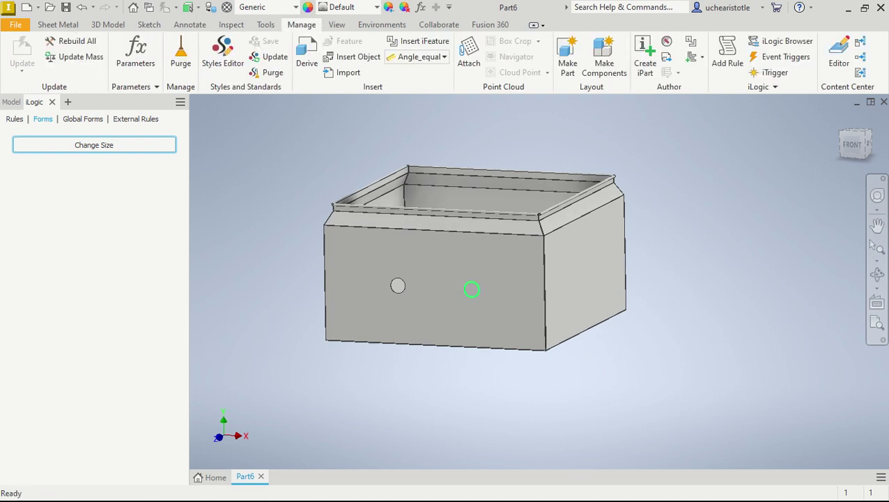
pyautogui.keyDown('shift'); pyautogui.moveTo(471, 289); pyautogui.dragTo(475, 257, button='middle'); pyautogui.keyUp('shift')
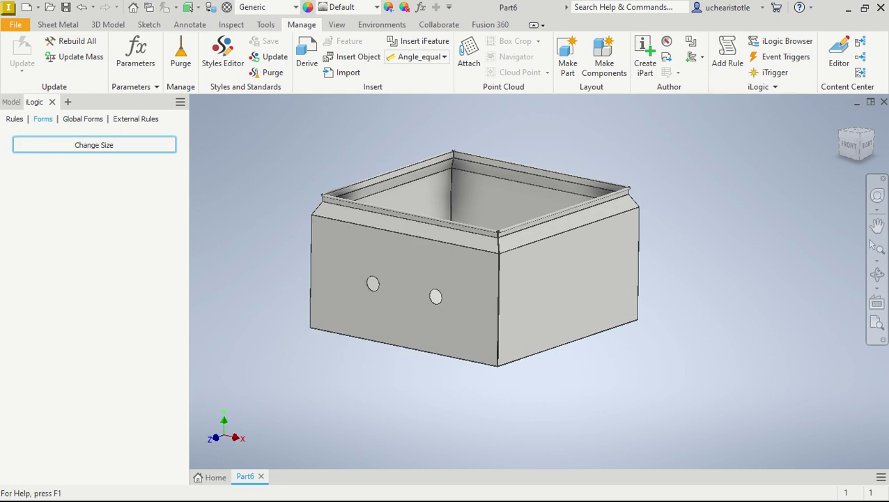
pyautogui.click(727, 54)
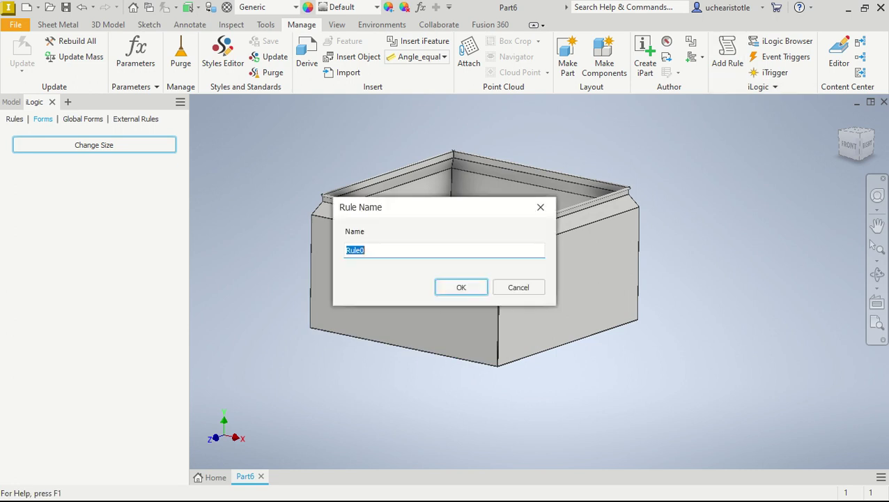
pyautogui.write('Change Pattern')
pyautogui.press('Return')
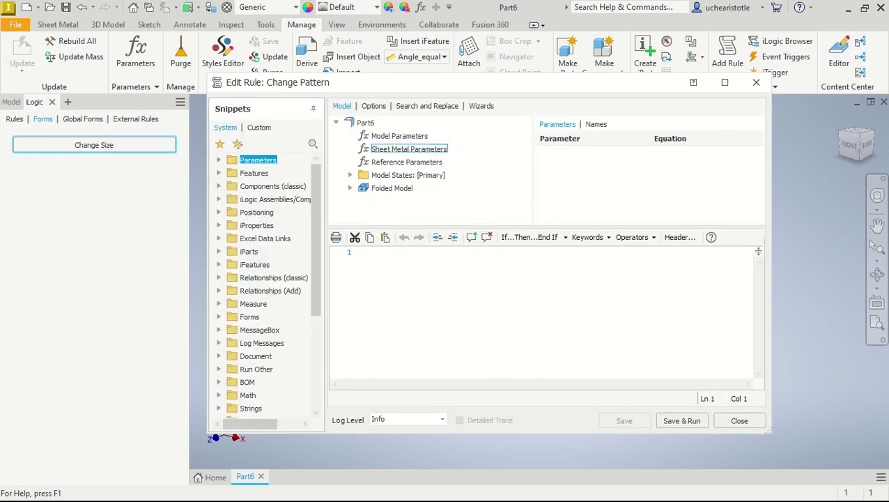
# List the model parameters for the Change Pattern rule and insert an If...Then...End If block in its code.
pyautogui.click(399, 136)
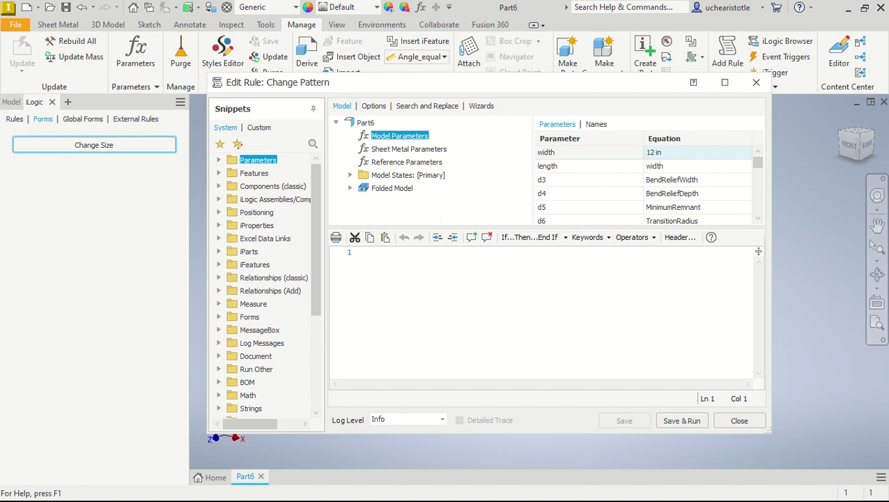
pyautogui.scroll(-2, 644, 184)
pyautogui.scroll(2, 645, 185)
pyautogui.scroll(-7, 644, 185)
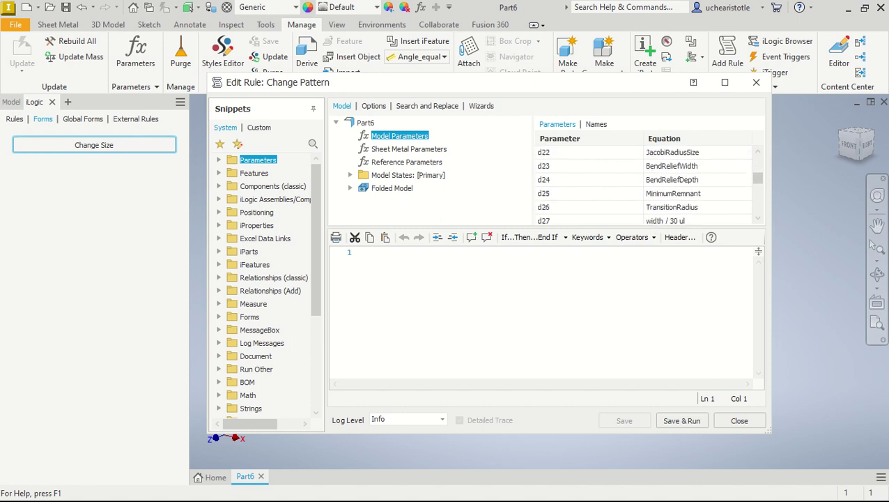
pyautogui.scroll(-10, 645, 184)
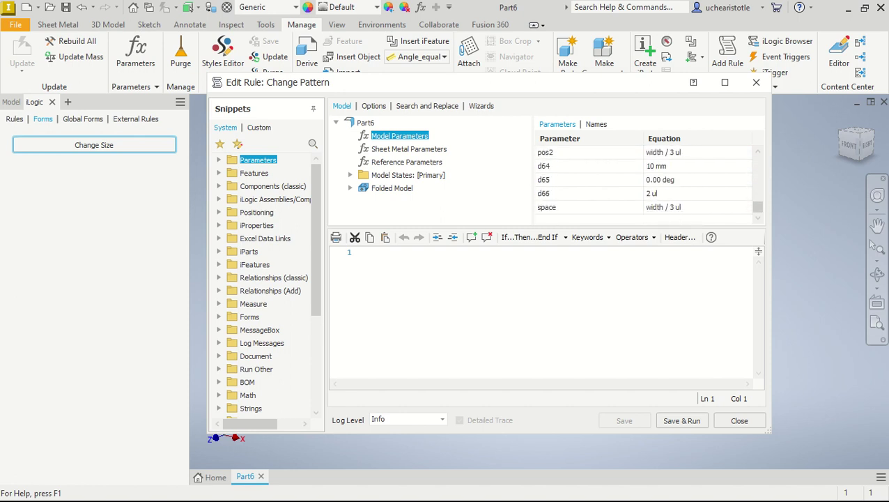
pyautogui.scroll(5, 644, 183)
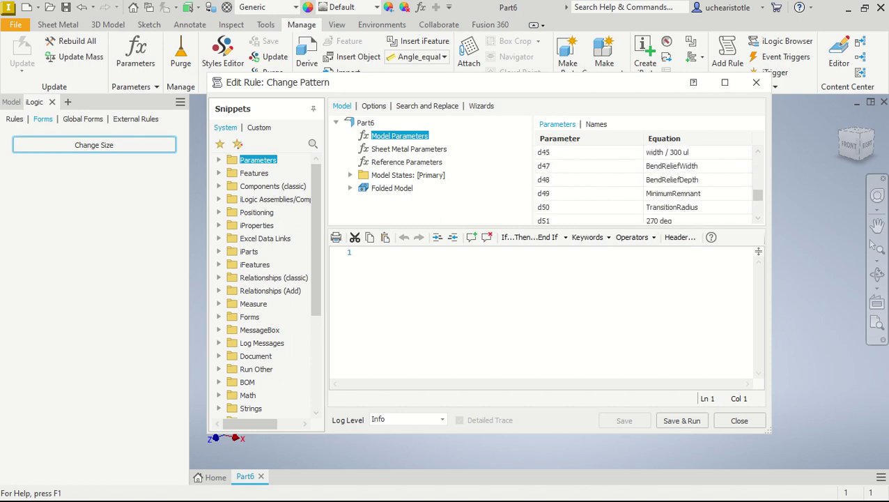
pyautogui.scroll(5, 644, 185)
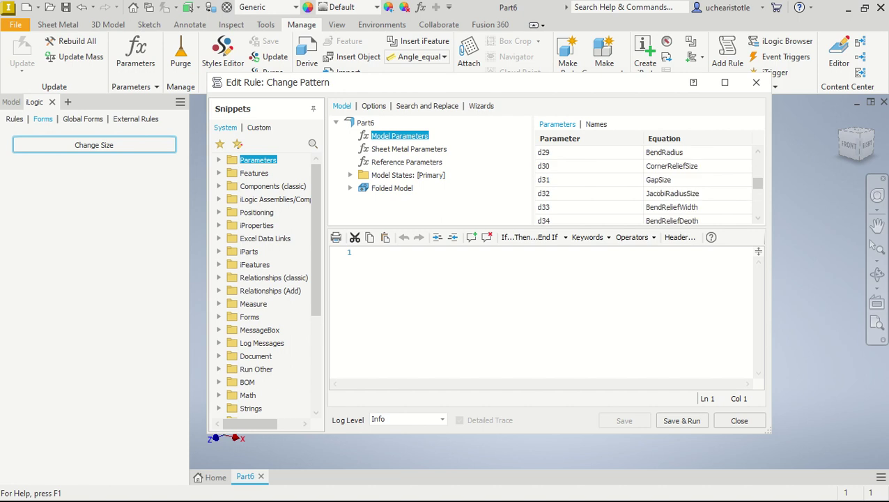
pyautogui.click(527, 237)
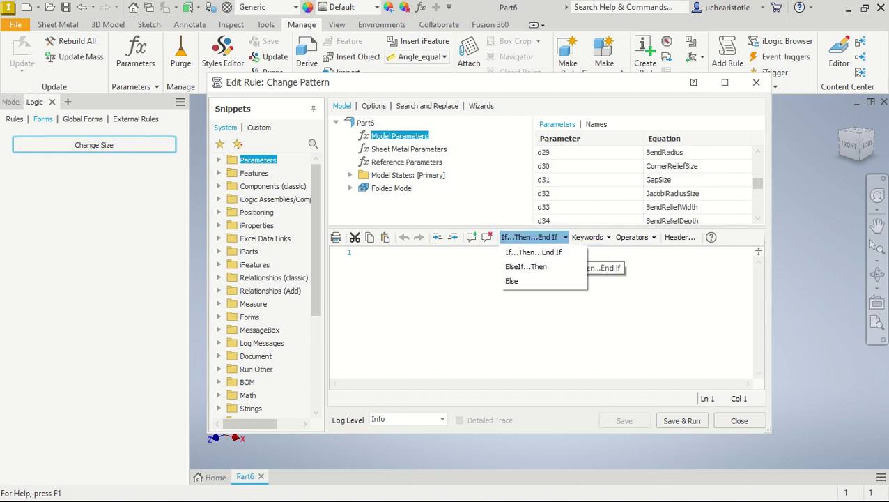
pyautogui.click(533, 251)
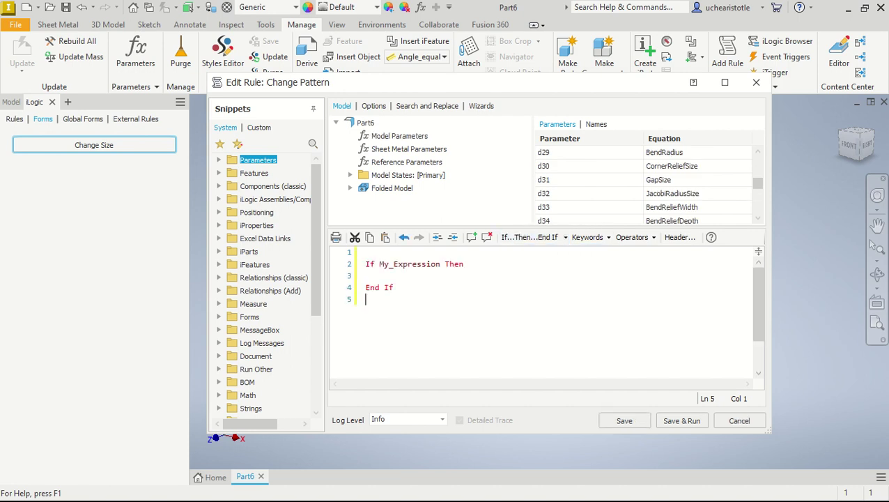
# Replace the My_Expression placeholder with the condition width >= 304.8 * 2 and add an empty line below it.
pyautogui.moveTo(441, 264); pyautogui.dragTo(380, 264)
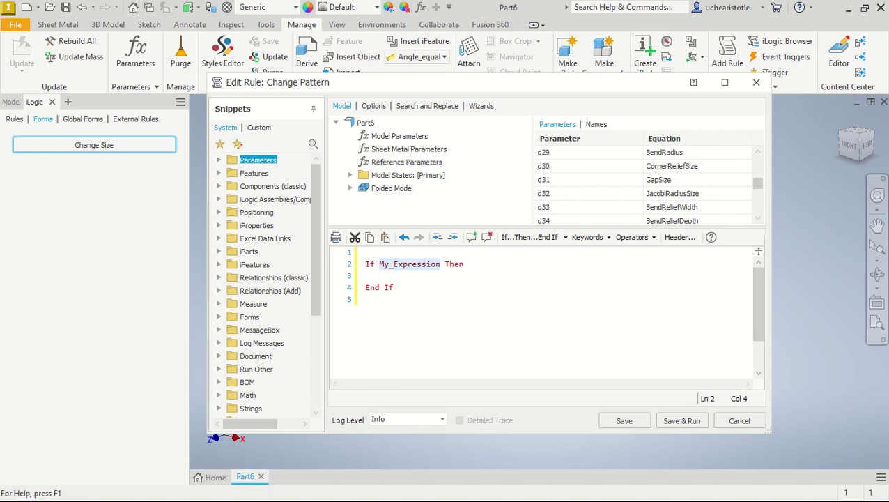
pyautogui.scroll(10, 648, 184)
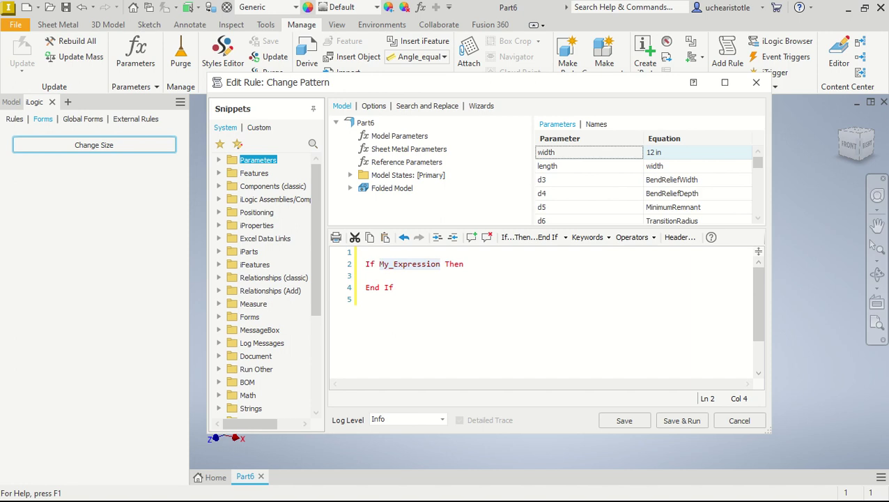
pyautogui.doubleClick(546, 152)
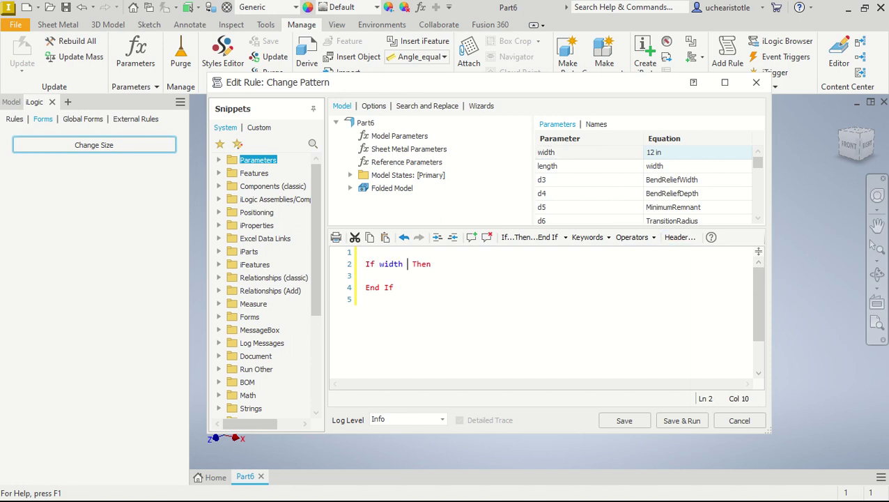
pyautogui.click(632, 237)
pyautogui.click(627, 338)
pyautogui.write('304.8*2')
pyautogui.press('Return')
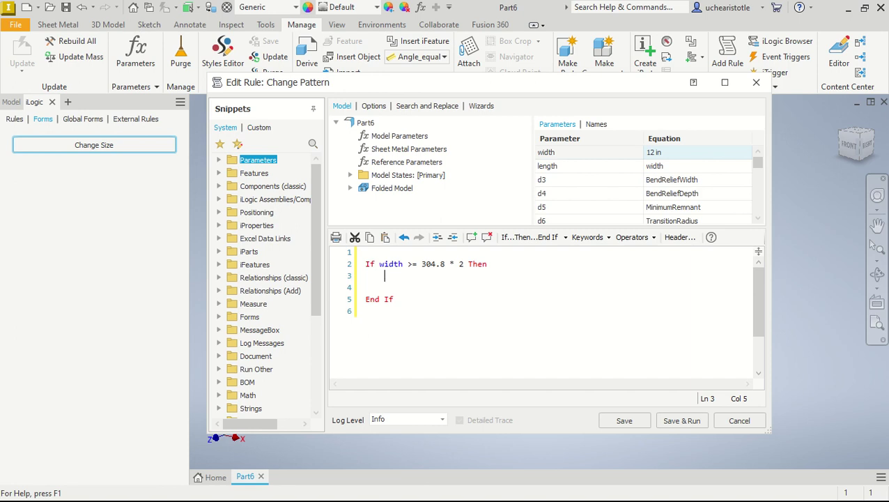
# Add the assignment d66 = 3 inside the If block and remove the spare blank line.
pyautogui.scroll(-20, 644, 181)
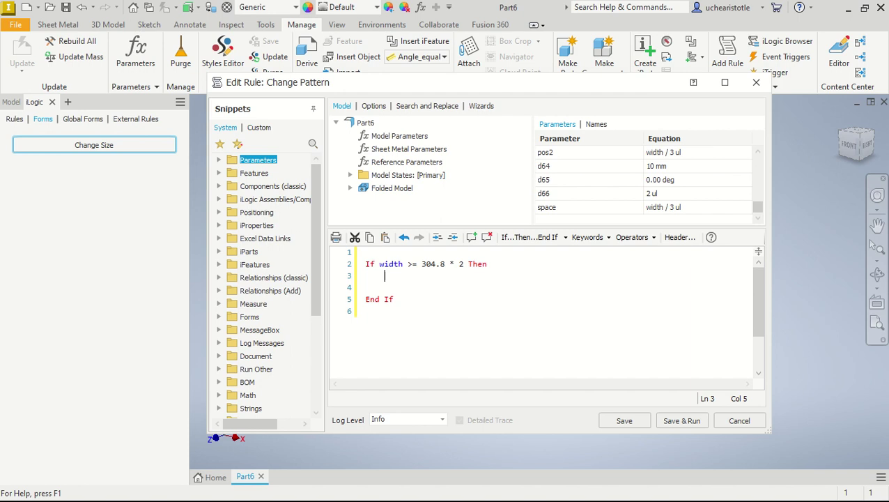
pyautogui.doubleClick(544, 193)
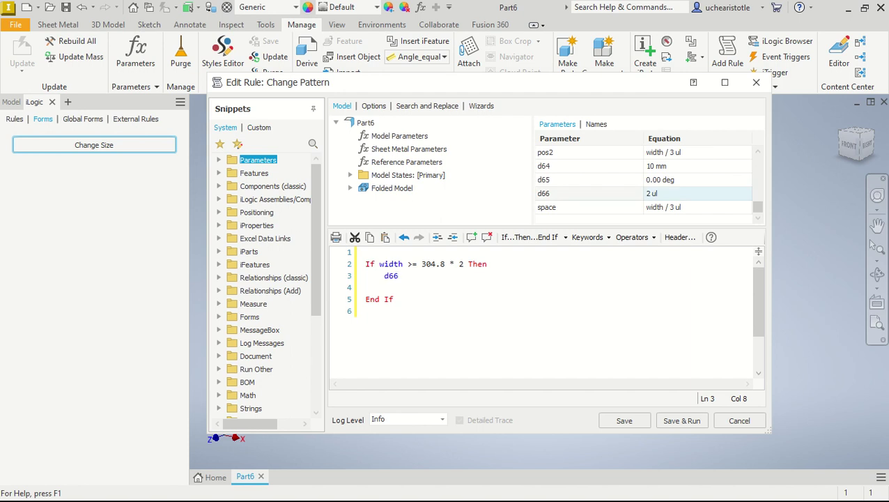
pyautogui.write('=3')
pyautogui.press('Left')
pyautogui.press('Right')
pyautogui.press('Right')
pyautogui.press('Right')
pyautogui.press('Up')
pyautogui.press('Return')
pyautogui.press('BackSpace')
pyautogui.press('BackSpace')
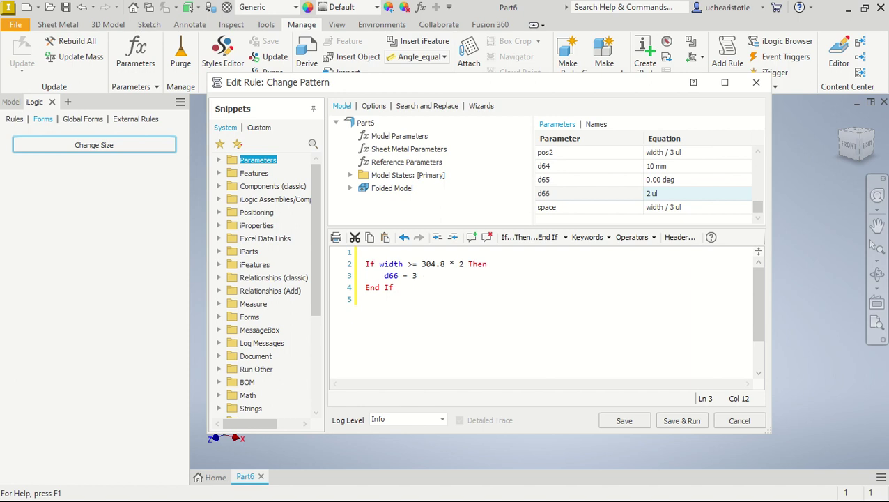
# Insert the pos2 parameter on a new line of the If block and assign it width / 6.
pyautogui.press('Return')
pyautogui.scroll(5, 593, 193)
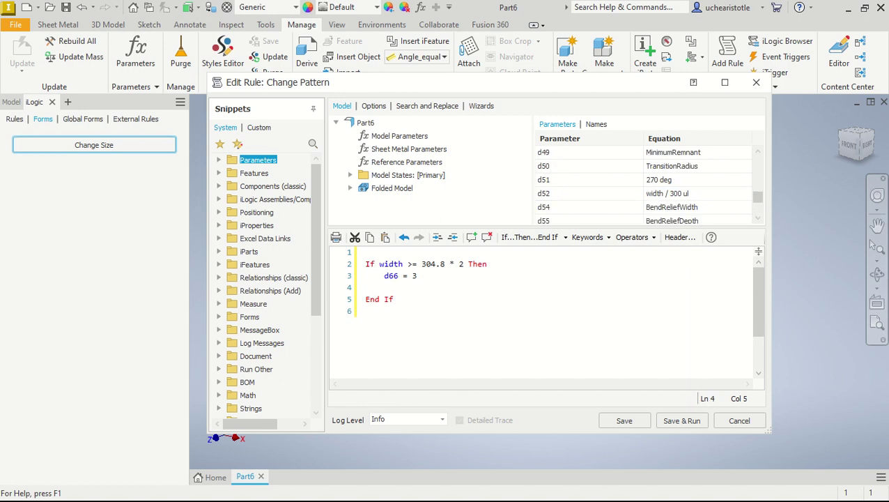
pyautogui.scroll(6, 592, 186)
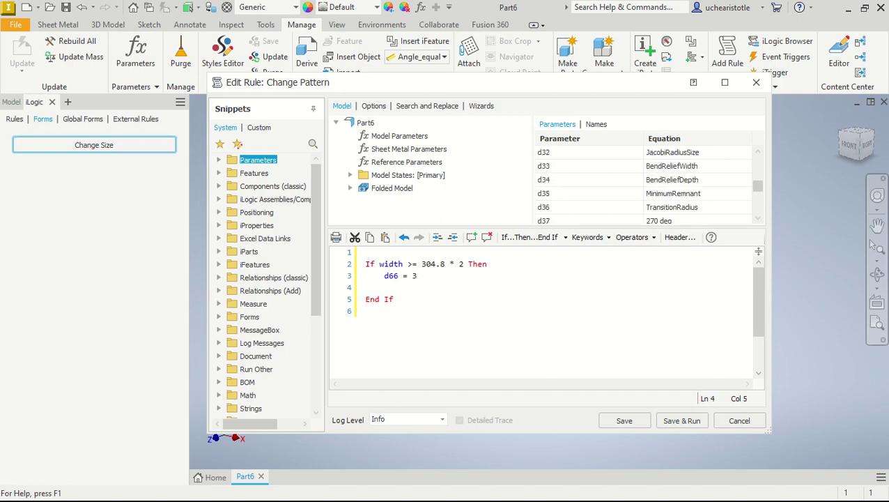
pyautogui.scroll(6, 645, 186)
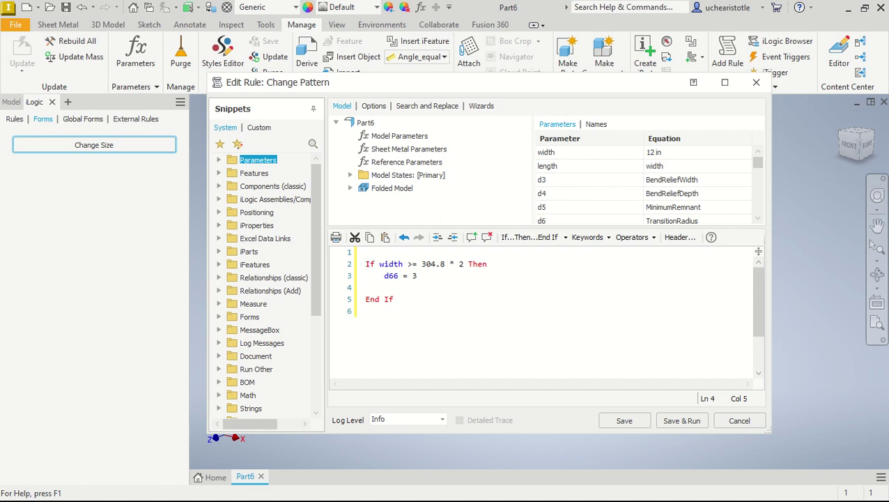
pyautogui.scroll(-10, 648, 186)
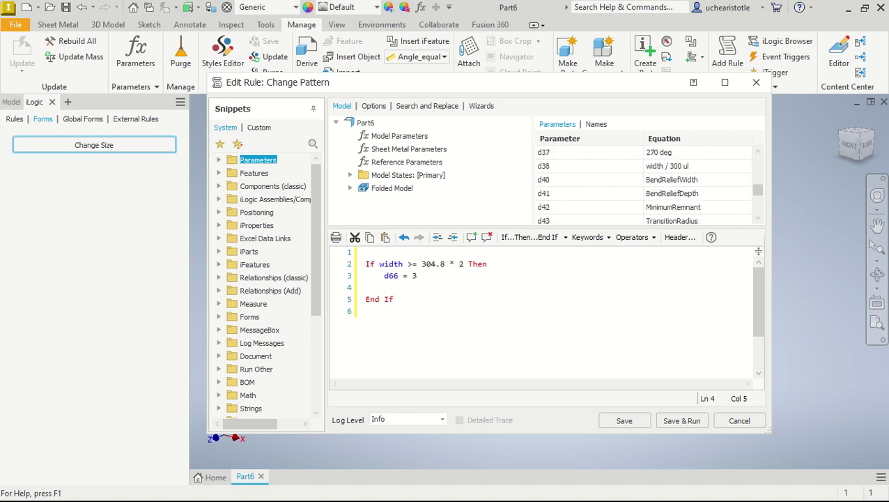
pyautogui.scroll(-5, 647, 186)
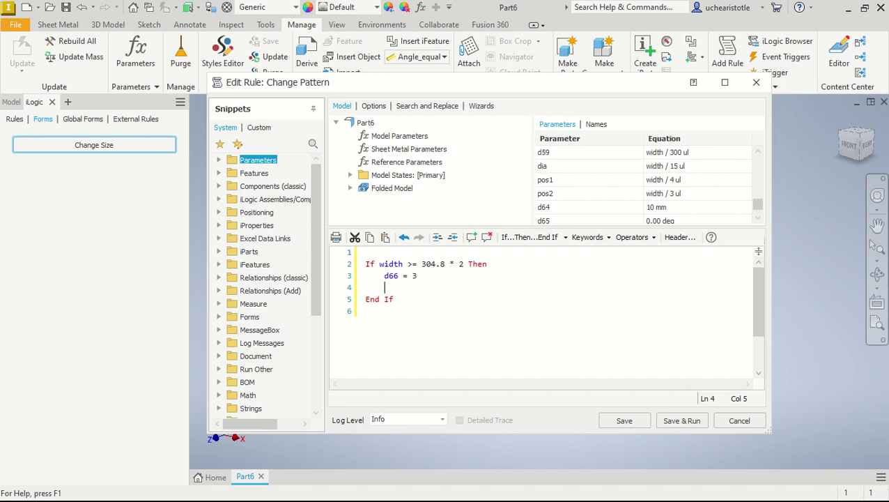
pyautogui.doubleClick(545, 193)
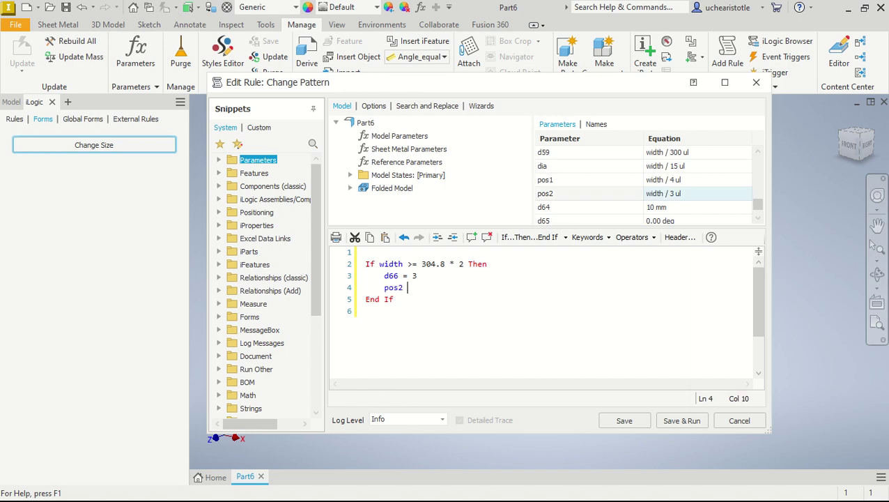
pyautogui.write('width/6')
pyautogui.click(408, 287)
pyautogui.write('=')
pyautogui.press('End')
# Insert the space parameter on another line of the If block and assign it width / 3.
pyautogui.press('Return')
pyautogui.scroll(-1, 644, 180)
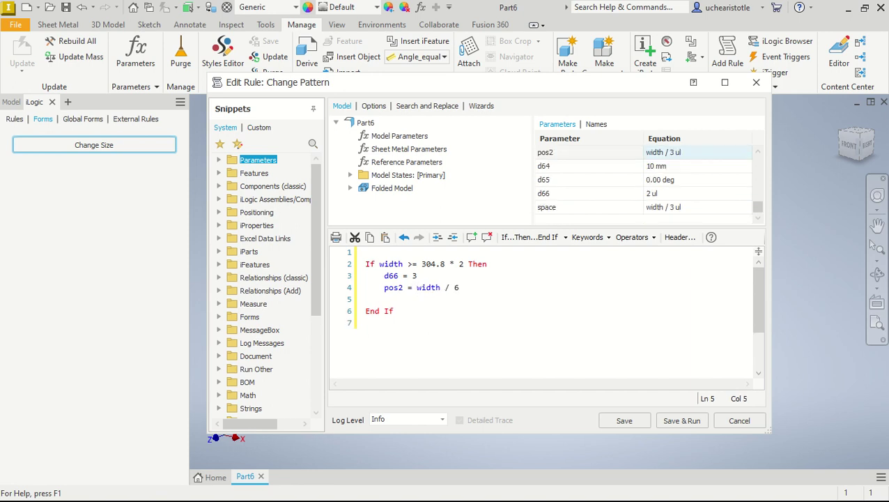
pyautogui.doubleClick(546, 207)
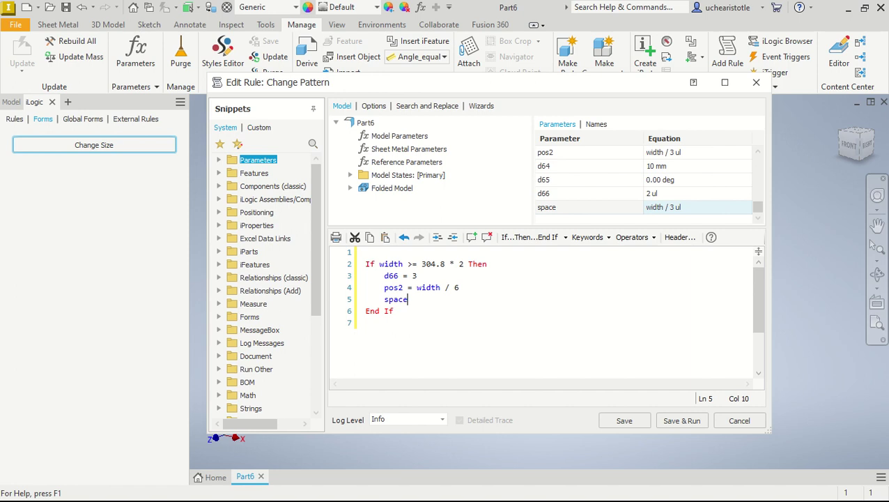
pyautogui.write('= width')
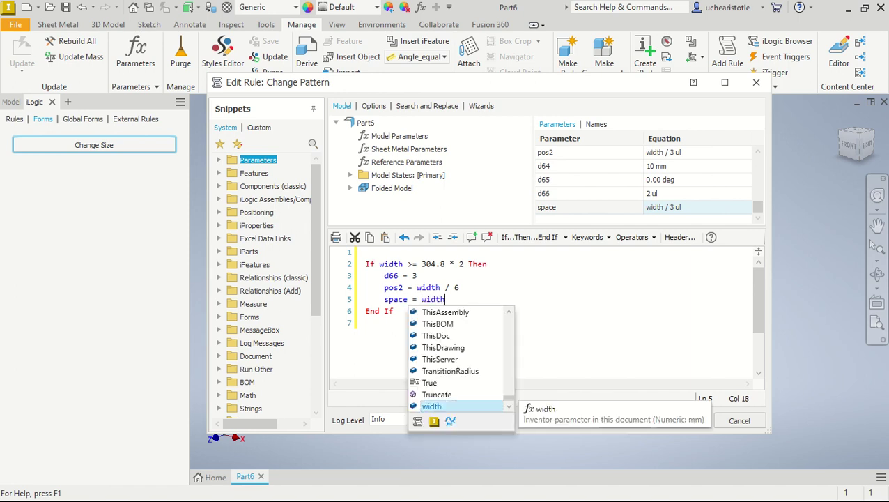
pyautogui.write('/3')
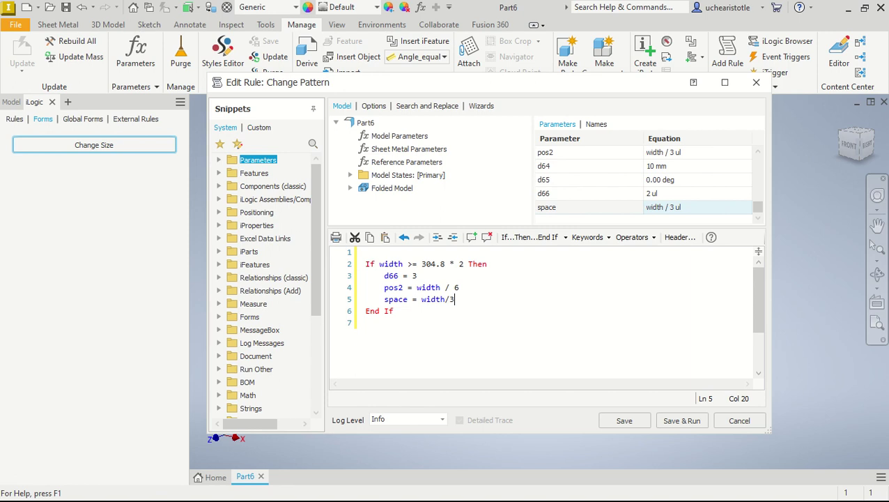
# Insert an ElseIf...Then branch below the space line with the condition width >= 304.8.
pyautogui.press('Return')
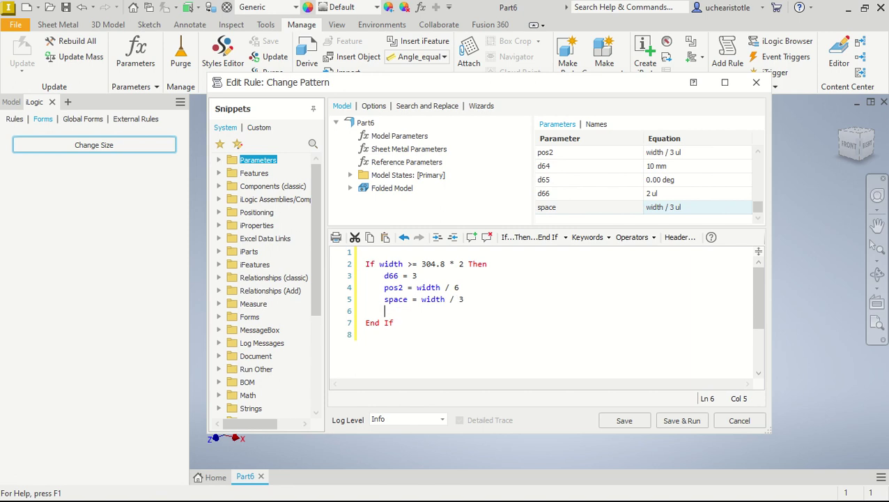
pyautogui.click(551, 236)
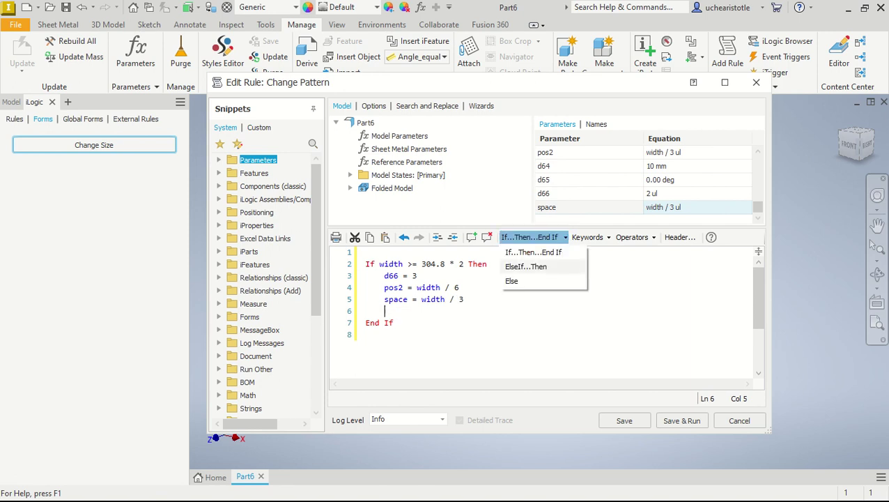
pyautogui.click(530, 266)
pyautogui.moveTo(460, 323); pyautogui.dragTo(398, 323)
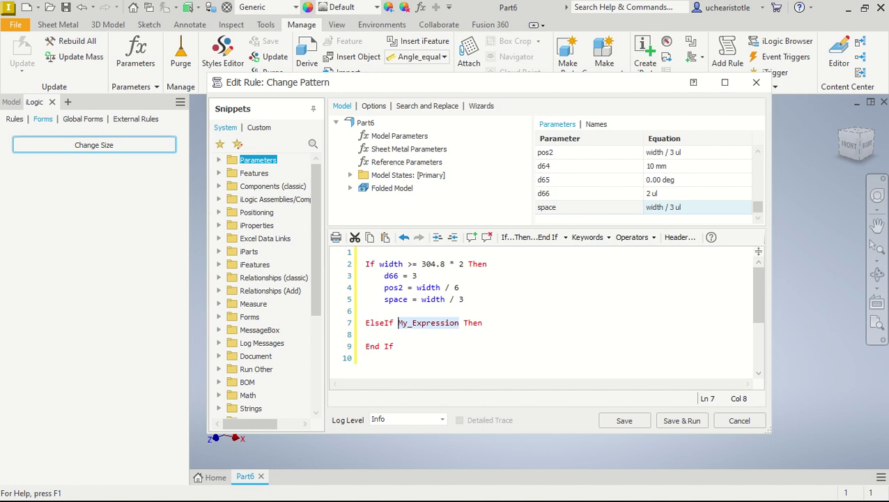
pyautogui.write('width')
pyautogui.write(' >')
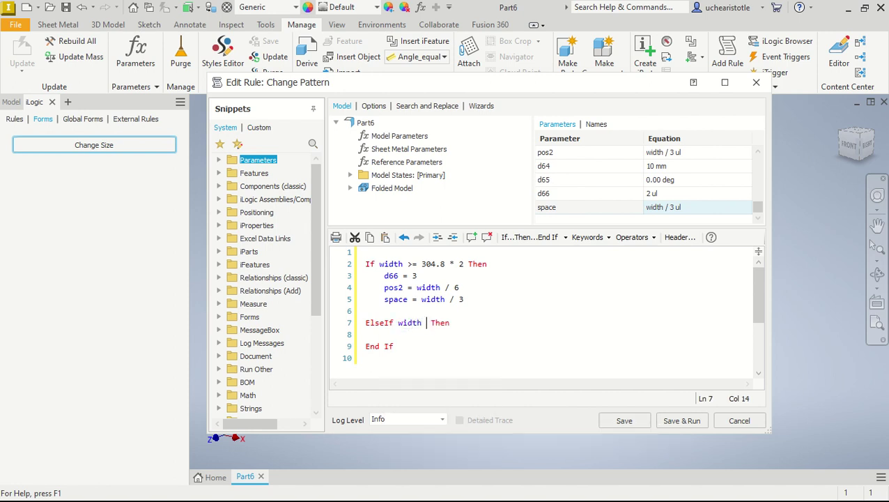
pyautogui.write('= 304.8')
# Copy the d66, pos2 and space assignments from the If block into the ElseIf branch.
pyautogui.click(366, 335)
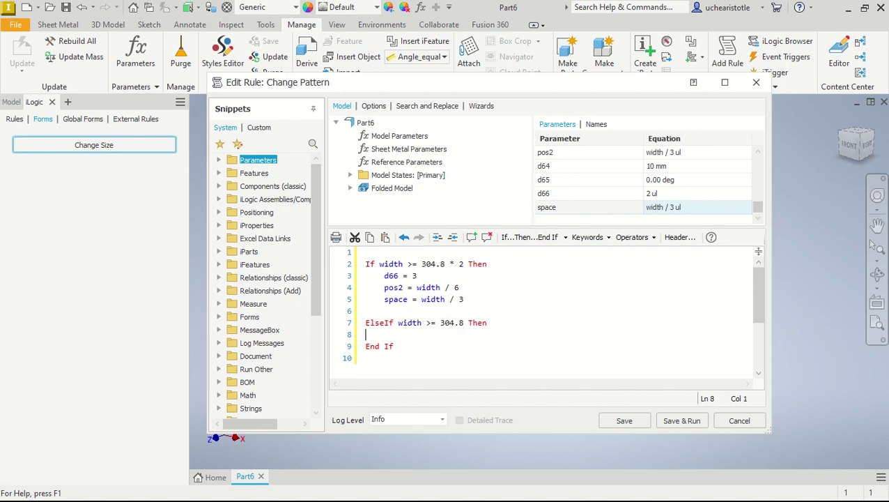
pyautogui.click(487, 322)
pyautogui.press('Return')
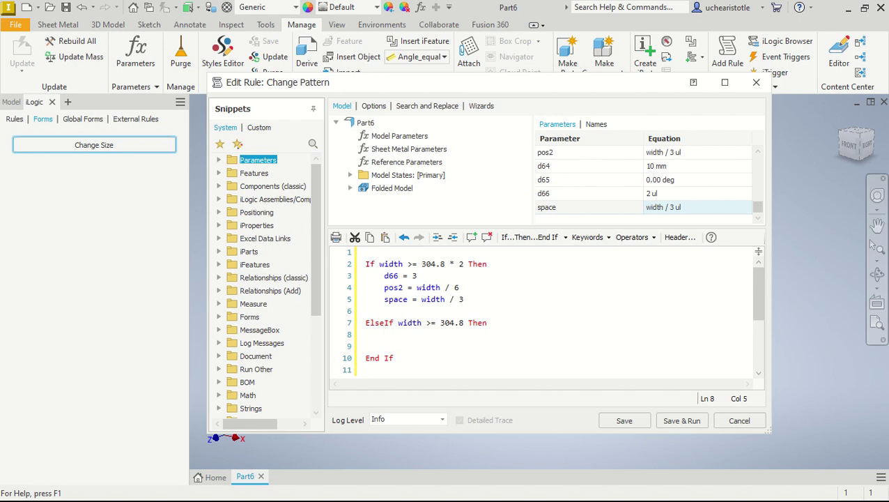
pyautogui.moveTo(464, 299); pyautogui.dragTo(385, 276)
pyautogui.hotkey('ctrl', 'c')
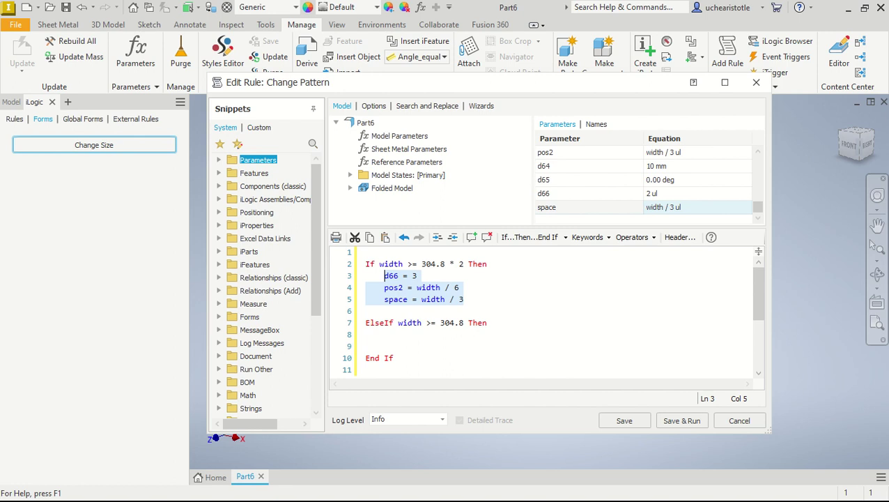
pyautogui.click(425, 323)
pyautogui.press('Down')
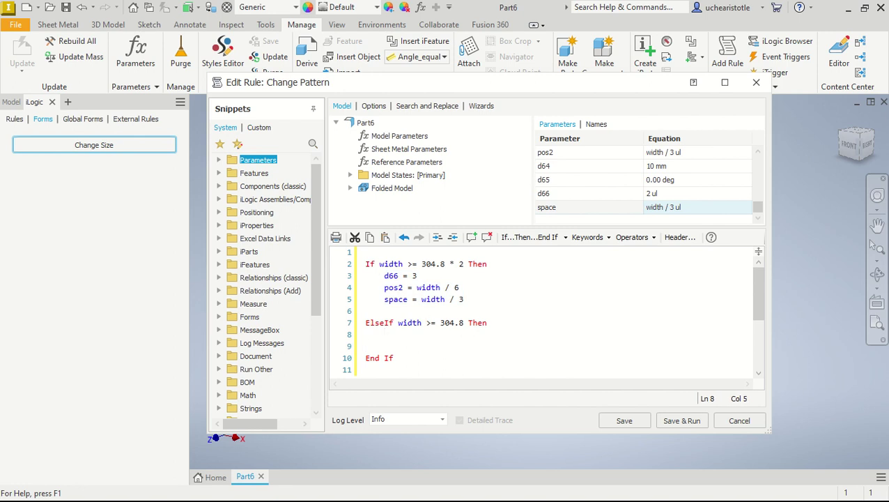
pyautogui.hotkey('ctrl', 'v')
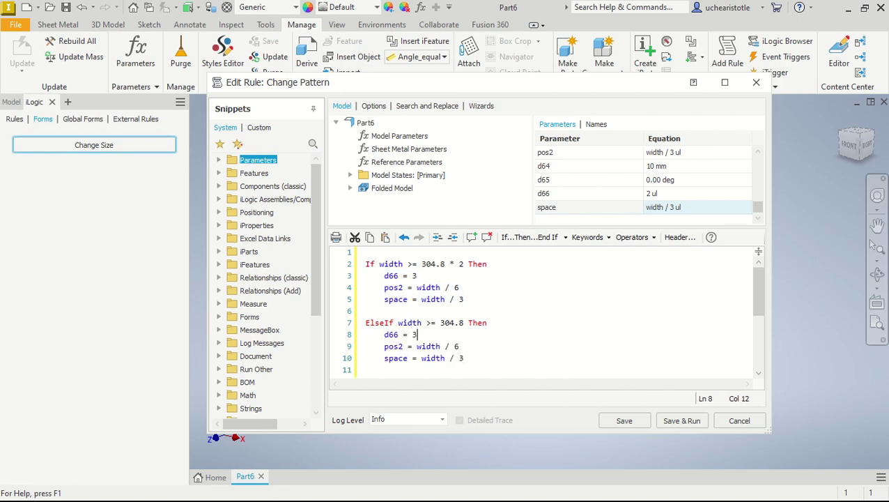
# In the ElseIf branch, change the assignments to d66 = 2 and pos2 = width / 3.
pyautogui.click(414, 335)
pyautogui.press('Delete')
pyautogui.write('2')
pyautogui.click(455, 346)
pyautogui.press('Delete')
pyautogui.write('3')
pyautogui.scroll(-1, 543, 310)
pyautogui.scroll(1, 544, 310)
pyautogui.scroll(-1, 543, 310)
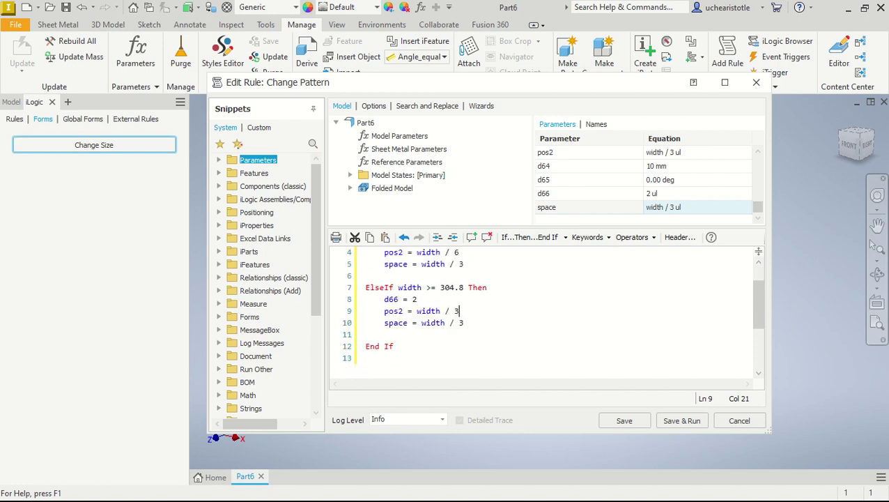
# Add a new line after the ElseIf branch's space assignment and insert an Else branch.
pyautogui.click(464, 322)
pyautogui.moveTo(465, 322); pyautogui.dragTo(384, 322)
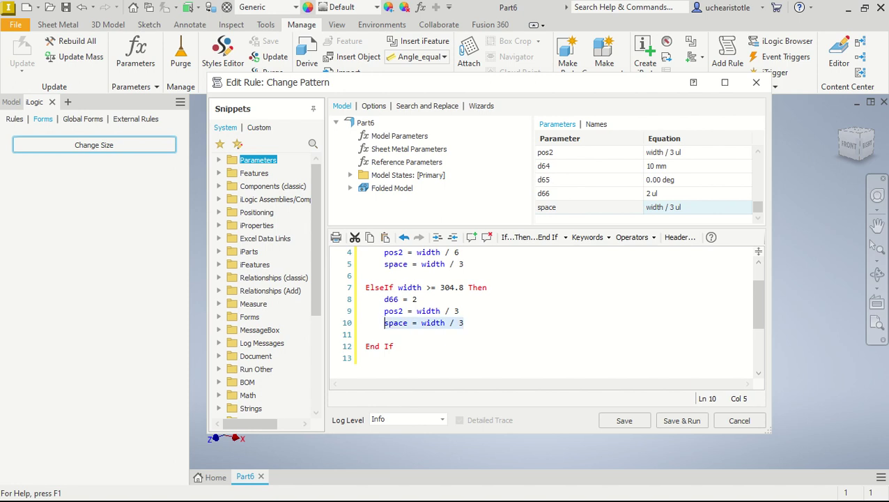
pyautogui.click(465, 323)
pyautogui.press('Return')
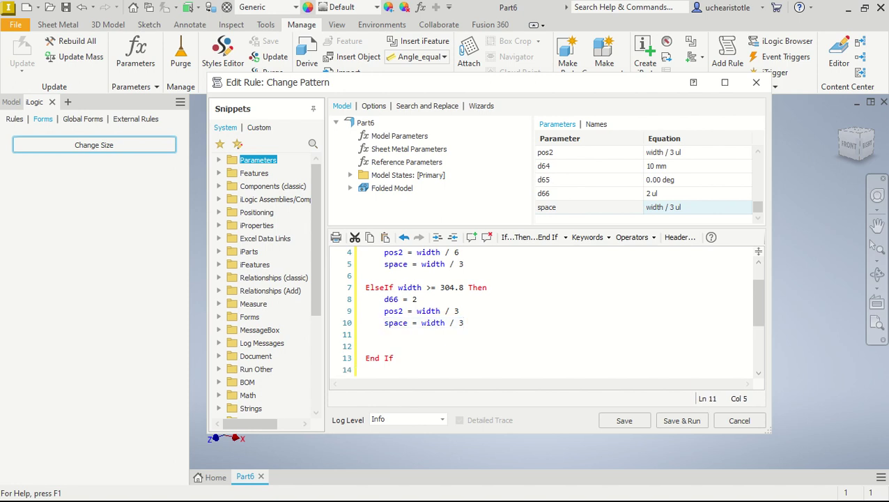
pyautogui.click(529, 237)
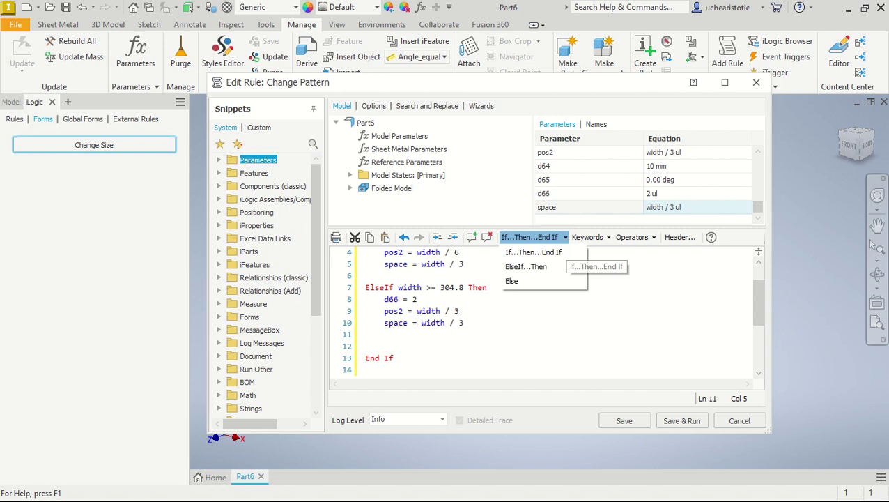
pyautogui.click(515, 280)
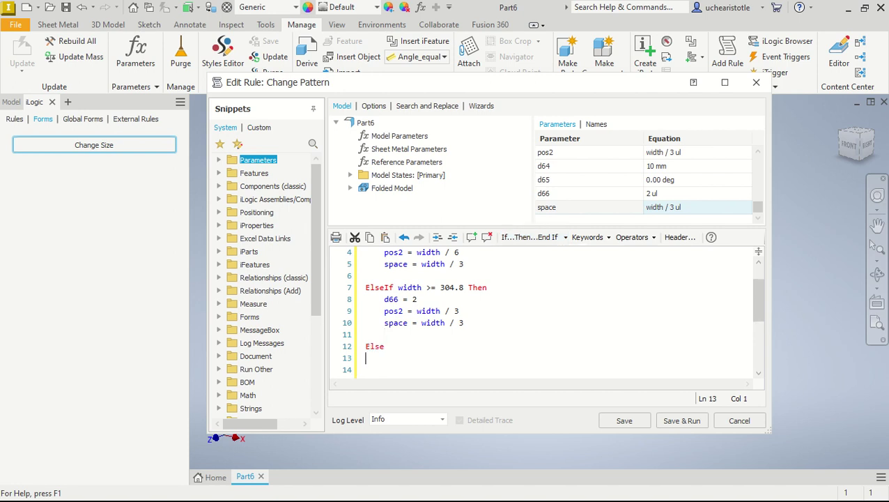
# Copy the d66 and pos2 assignments from the ElseIf branch into the Else branch, indented.
pyautogui.moveTo(460, 311); pyautogui.dragTo(384, 299)
pyautogui.hotkey('ctrl', 'c')
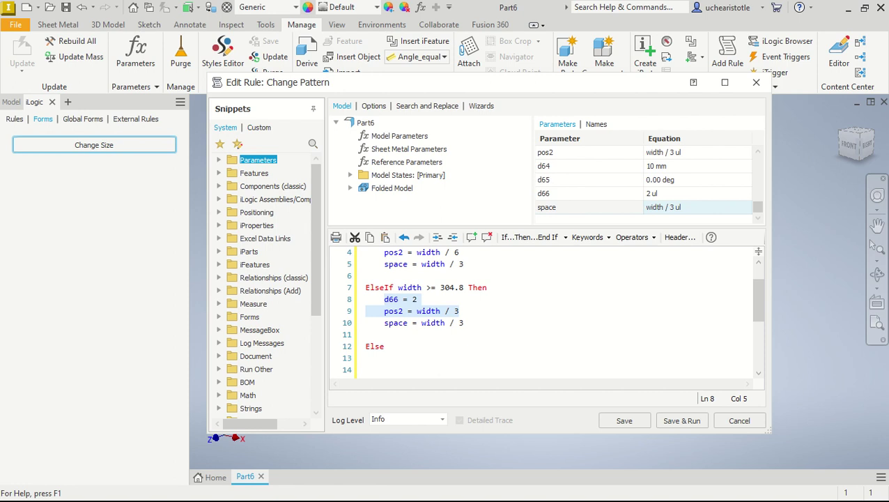
pyautogui.click(367, 358)
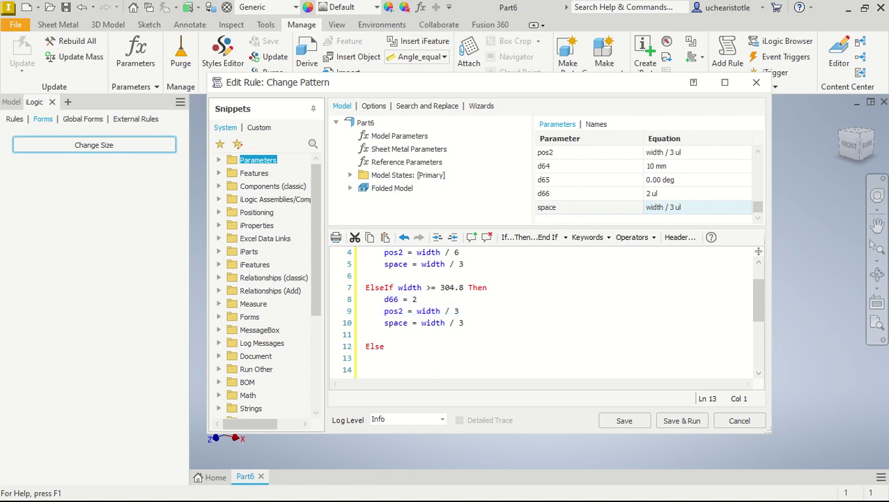
pyautogui.press('Tab')
pyautogui.hotkey('ctrl', 'v')
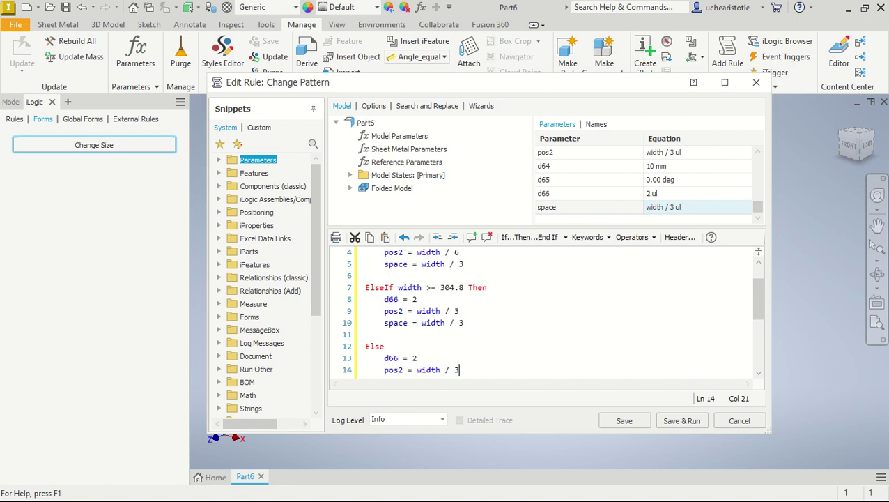
# In the Else branch, change the assignments to d66 = 1 and pos2 = width / 2.
pyautogui.click(418, 358)
pyautogui.press('BackSpace')
pyautogui.write('1')
pyautogui.scroll(-1, 543, 314)
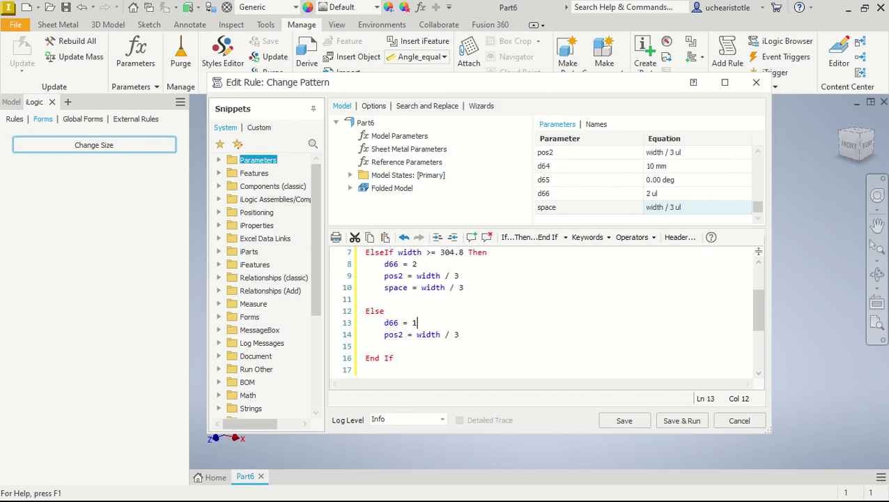
pyautogui.scroll(-1, 543, 314)
pyautogui.moveTo(461, 299); pyautogui.dragTo(454, 300)
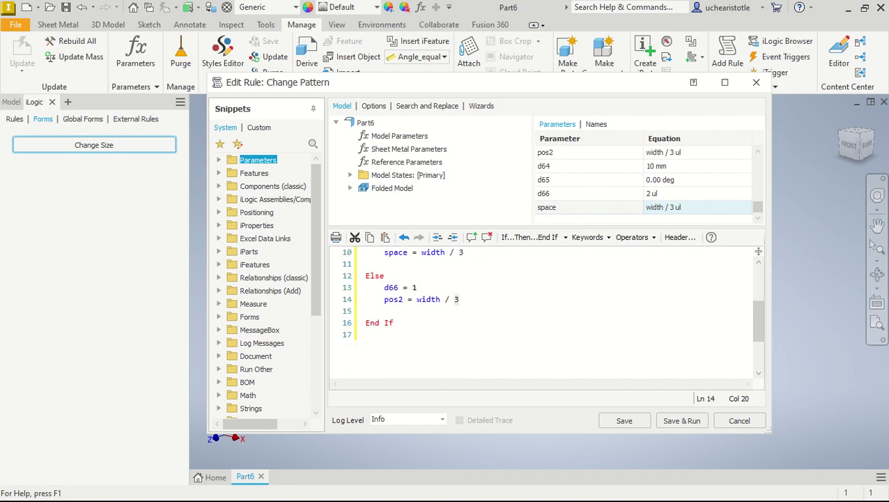
pyautogui.write('2')
pyautogui.scroll(1, 543, 313)
pyautogui.scroll(2, 543, 314)
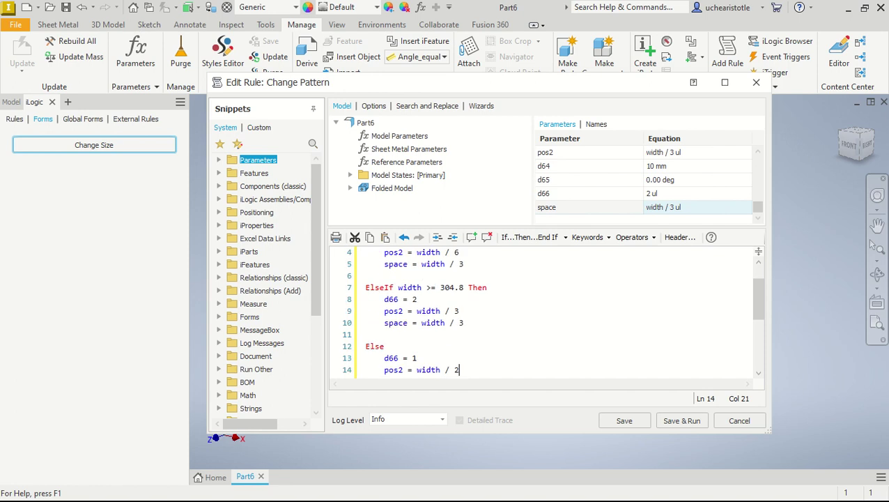
pyautogui.scroll(-2, 543, 313)
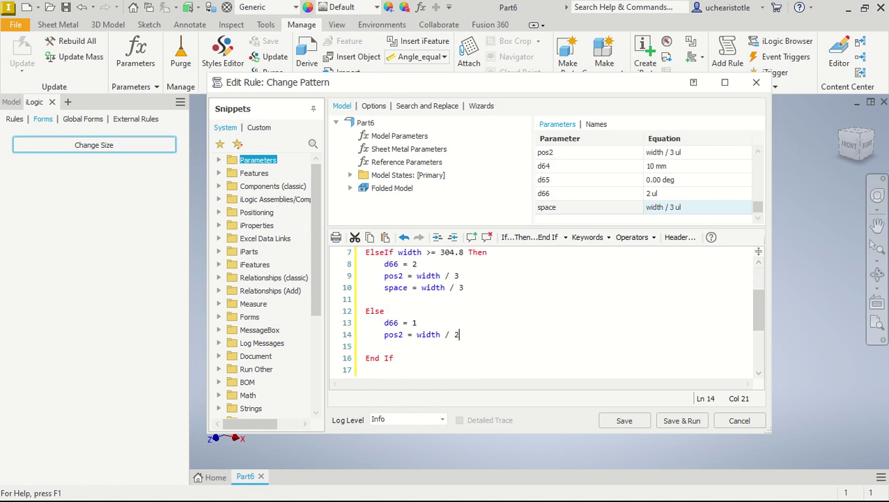
pyautogui.scroll(2, 544, 313)
pyautogui.scroll(-4, 544, 313)
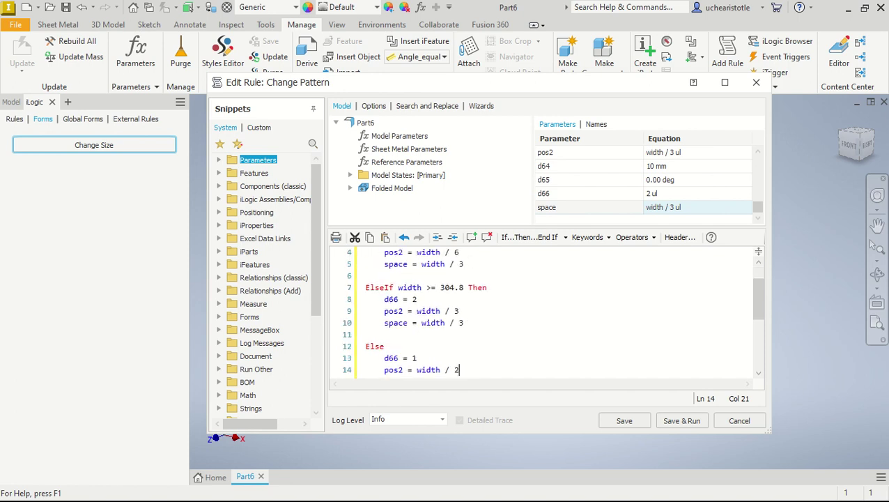
# Save and run the Change Pattern rule, and inspect the holes on the box's front face.
pyautogui.scroll(2, 544, 314)
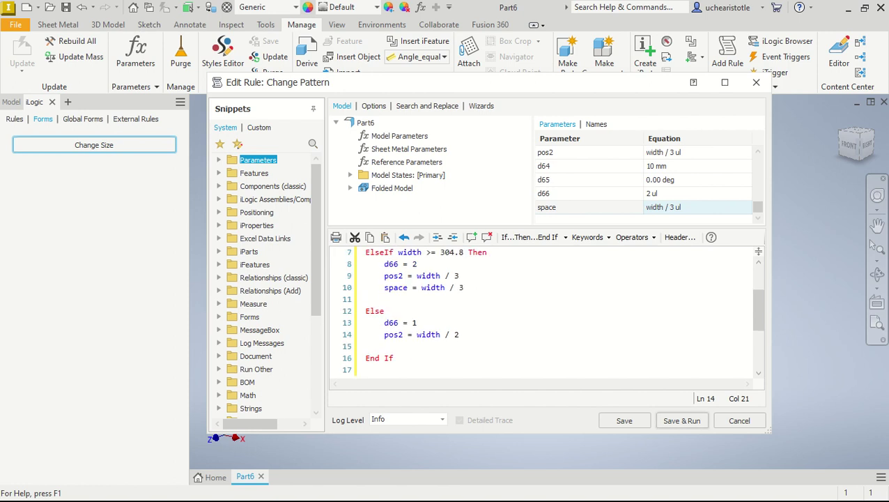
pyautogui.click(682, 420)
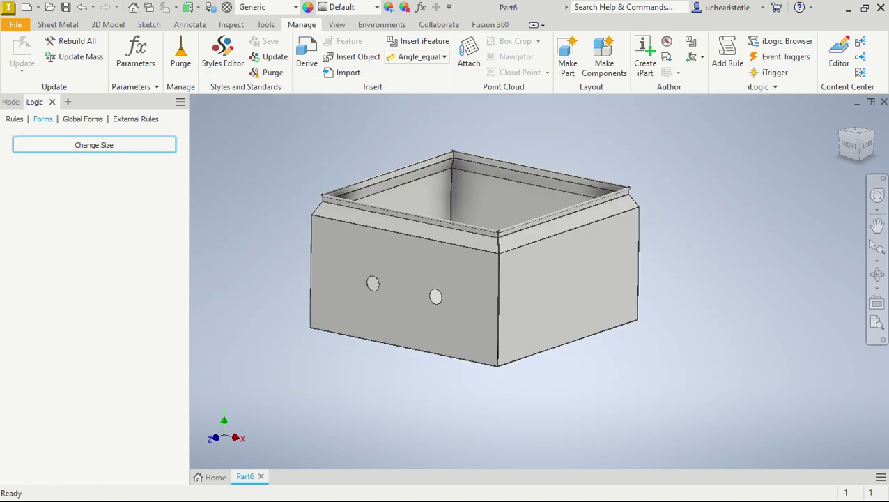
pyautogui.moveTo(530, 300)
pyautogui.keyDown('shift'); pyautogui.mouseDown(button='middle')
pyautogui.moveTo(620, 313)
pyautogui.moveTo(595, 303)
pyautogui.moveTo(515, 341)
pyautogui.moveTo(522, 258)
pyautogui.moveTo(519, 277)
pyautogui.moveTo(510, 259)
pyautogui.moveTo(502, 278)
pyautogui.moveTo(446, 241)
pyautogui.mouseUp(button='middle'); pyautogui.keyUp('shift')
pyautogui.scroll(-3, 516, 279)
pyautogui.scroll(5, 502, 278)
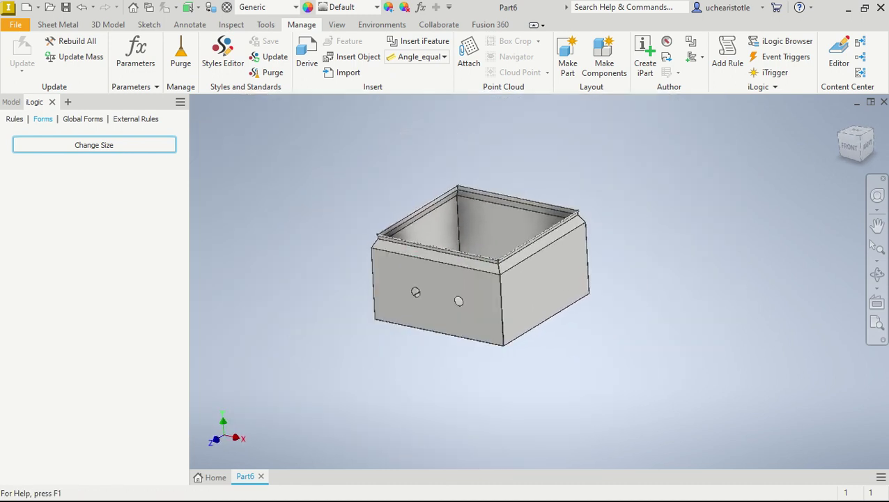
# Set the box width to 24 in through the Change Size form and check the front face's hole pattern.
pyautogui.click(93, 144)
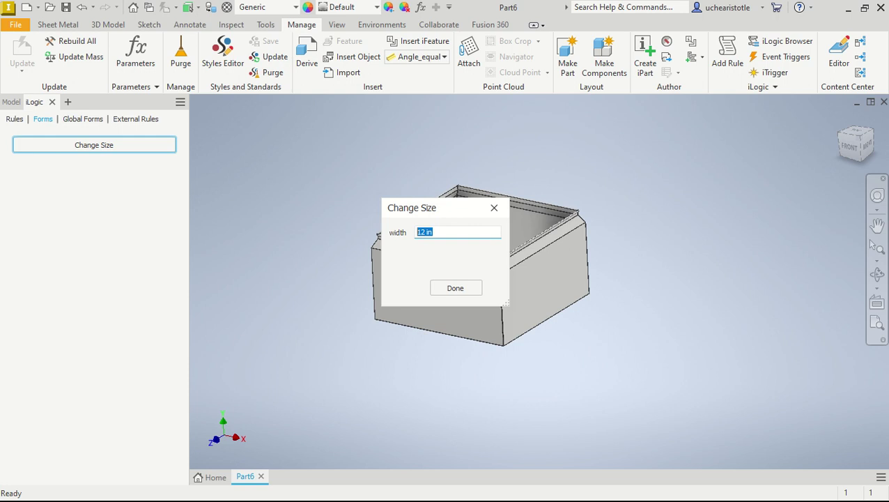
pyautogui.press('Home')
pyautogui.hotkey('ctrl', 'shift', 'Right')
pyautogui.write('24')
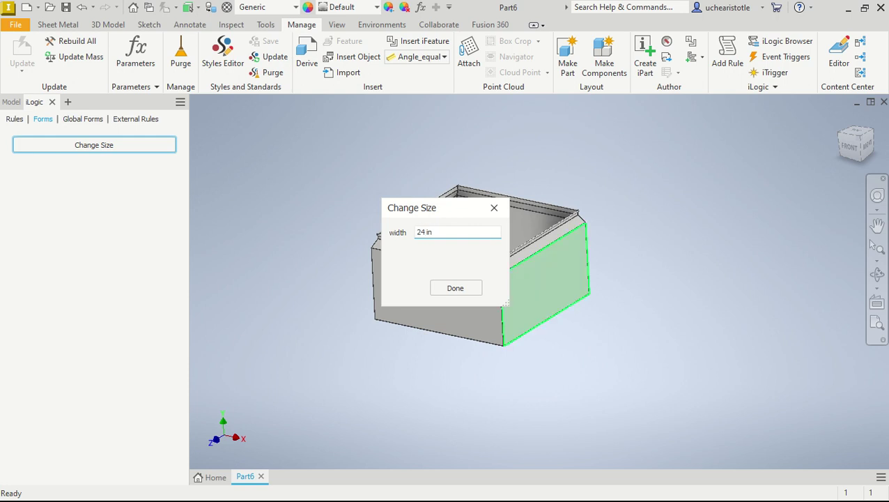
pyautogui.press('Return')
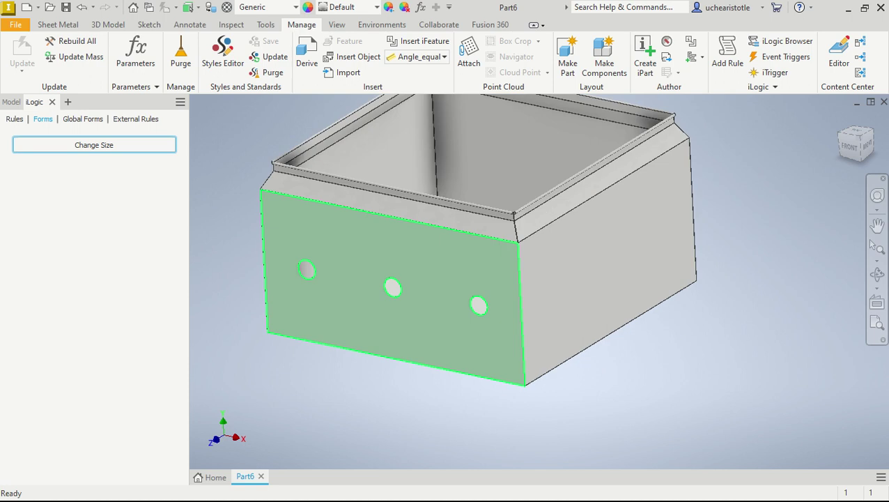
pyautogui.keyDown('shift'); pyautogui.moveTo(334, 277); pyautogui.dragTo(392, 276, button='middle'); pyautogui.keyUp('shift')
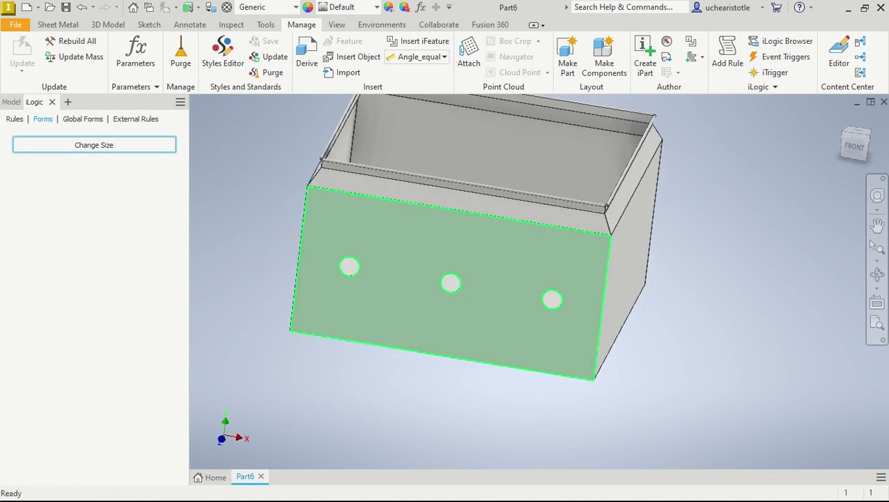
pyautogui.moveTo(478, 221)
pyautogui.keyDown('shift'); pyautogui.mouseDown(button='middle')
pyautogui.moveTo(551, 200)
pyautogui.moveTo(531, 237)
pyautogui.moveTo(477, 204)
pyautogui.moveTo(476, 221)
pyautogui.mouseUp(button='middle'); pyautogui.keyUp('shift')
# Set the width to 12 in through the Change Size form, close it, and check the hole pattern.
pyautogui.click(94, 145)
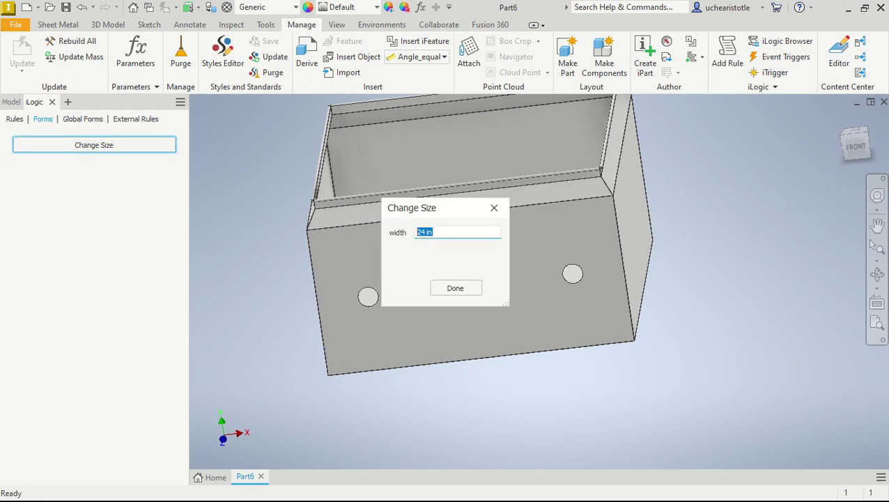
pyautogui.moveTo(426, 232); pyautogui.dragTo(416, 232)
pyautogui.write('12')
pyautogui.click(455, 288)
pyautogui.moveTo(454, 297)
pyautogui.keyDown('shift'); pyautogui.mouseDown(button='middle')
pyautogui.moveTo(484, 265)
pyautogui.moveTo(439, 275)
pyautogui.moveTo(459, 296)
pyautogui.mouseUp(button='middle'); pyautogui.keyUp('shift')
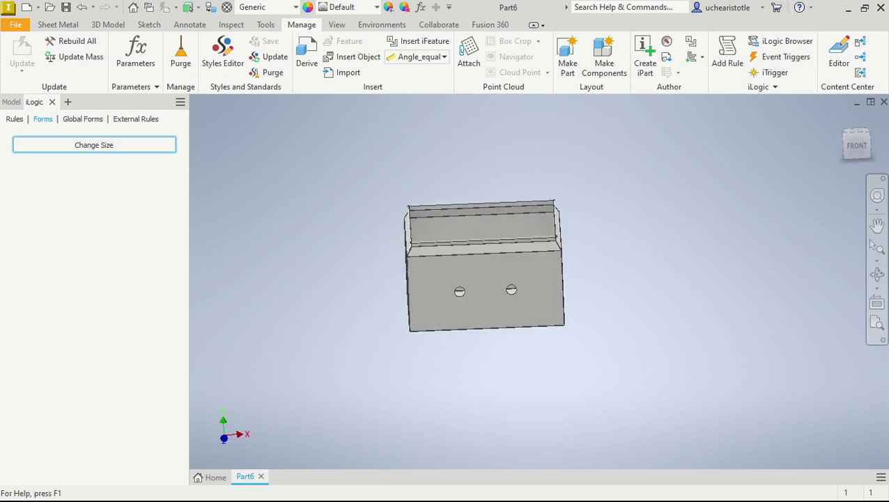
# Set the width to 6 in through the Change Size form and inspect the hole arrangement on the front face.
pyautogui.click(93, 144)
pyautogui.hotkey('shift', 'Left')
pyautogui.hotkey('shift', 'Left')
pyautogui.hotkey('shift', 'Left')
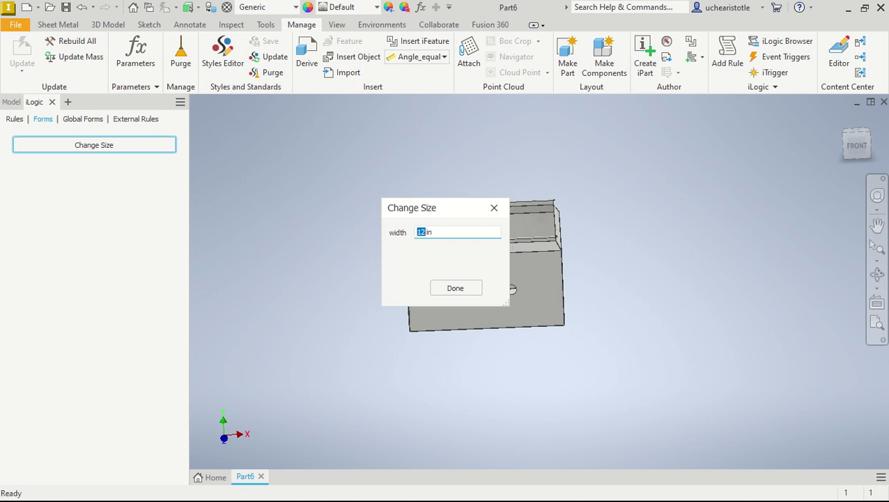
pyautogui.write('6')
pyautogui.press('Return')
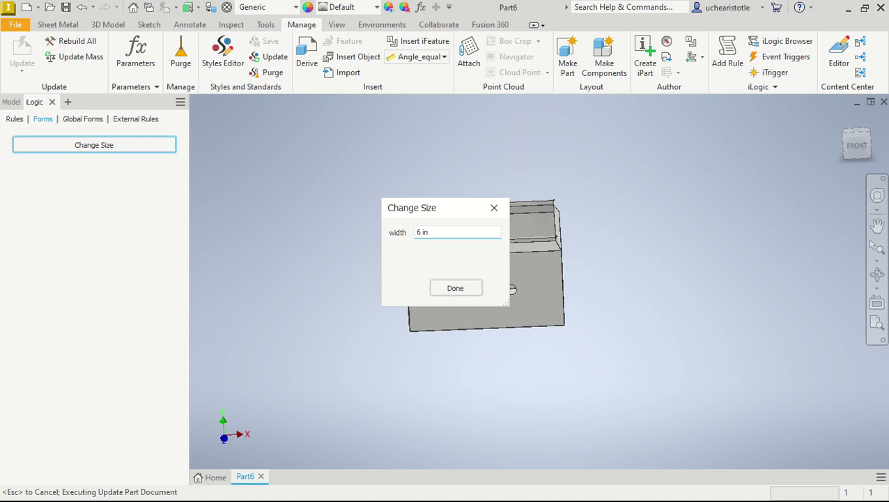
pyautogui.moveTo(435, 280)
pyautogui.keyDown('shift'); pyautogui.mouseDown(button='middle')
pyautogui.moveTo(494, 272)
pyautogui.moveTo(438, 262)
pyautogui.moveTo(448, 272)
pyautogui.moveTo(431, 268)
pyautogui.moveTo(445, 258)
pyautogui.moveTo(413, 253)
pyautogui.moveTo(440, 270)
pyautogui.moveTo(411, 269)
pyautogui.mouseUp(button='middle'); pyautogui.keyUp('shift')
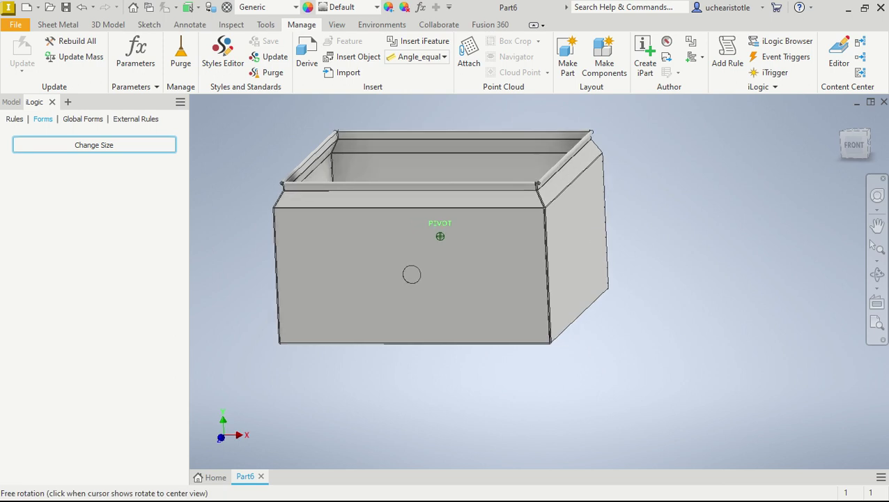
pyautogui.scroll(-2, 397, 234)
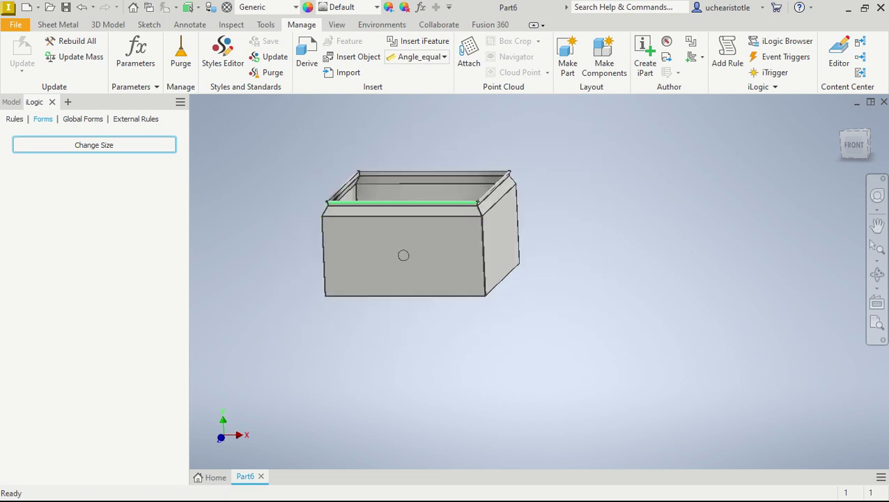
pyautogui.keyDown('shift'); pyautogui.moveTo(416, 232); pyautogui.dragTo(424, 239, button='middle'); pyautogui.keyUp('shift')
pyautogui.scroll(3, 407, 272)
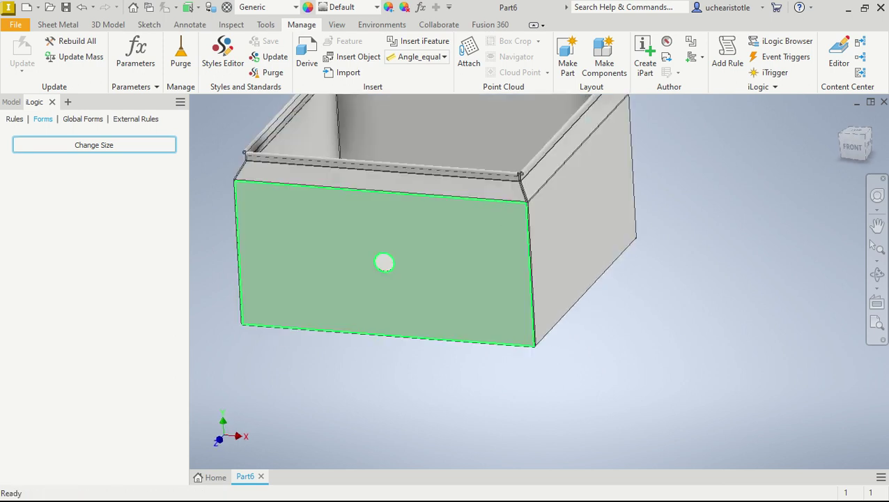
pyautogui.scroll(-3, 398, 268)
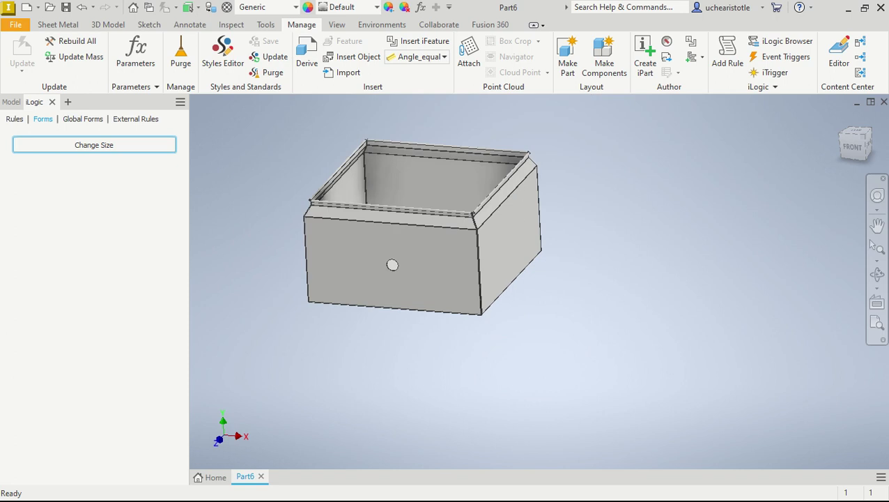